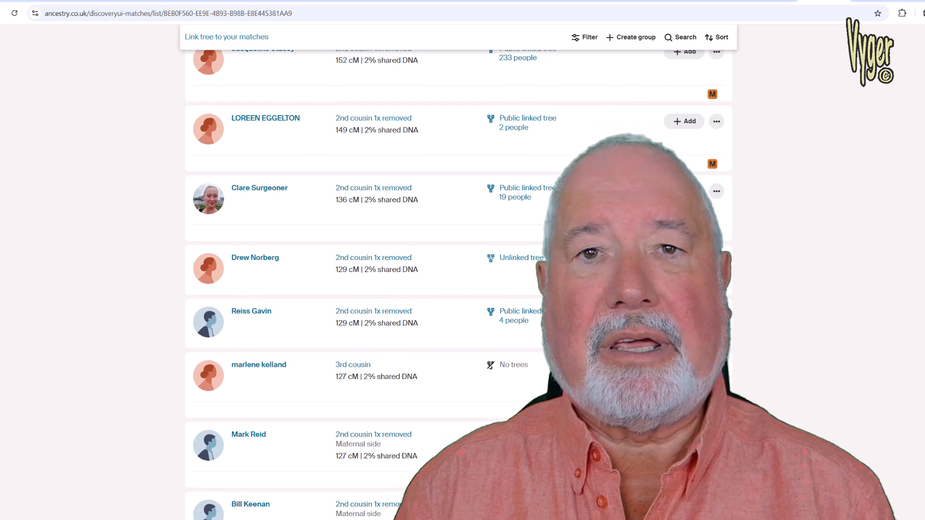
scroll(458, 284, down, 2)
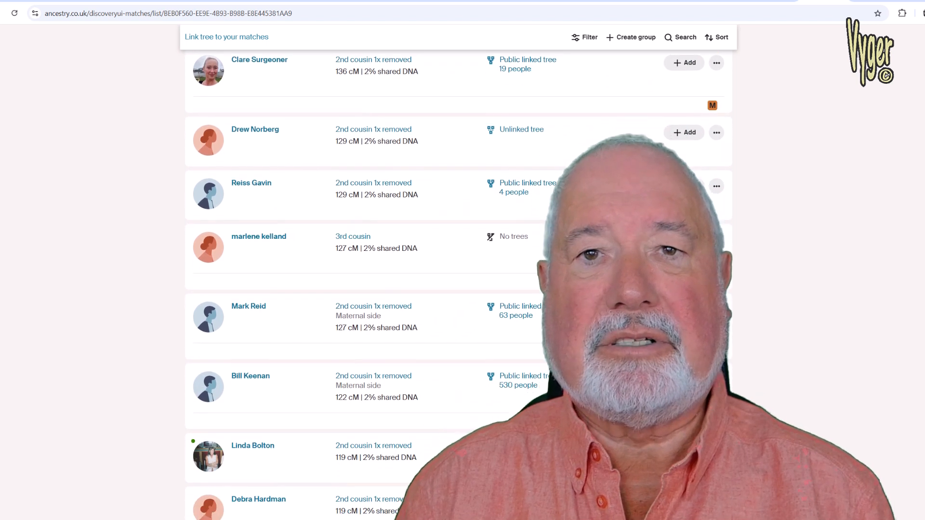
scroll(457, 284, down, 2)
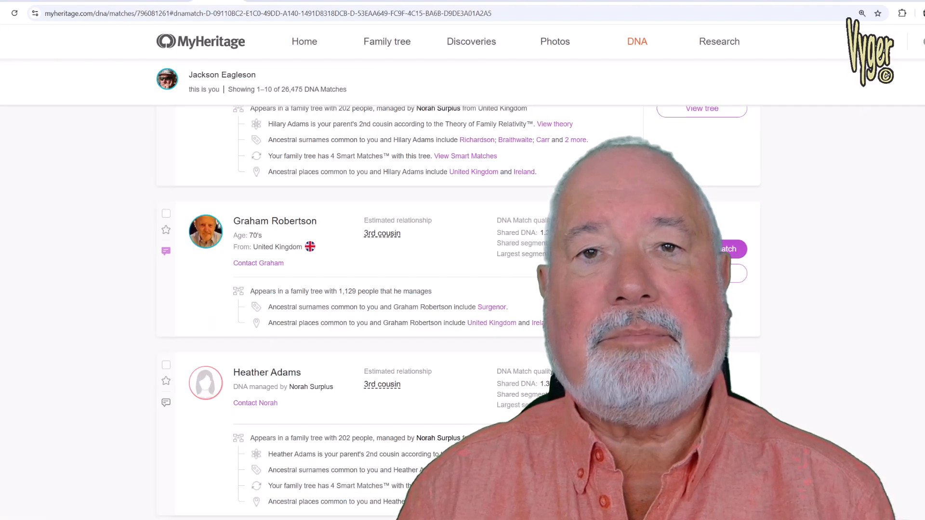
scroll(453, 313, up, 5)
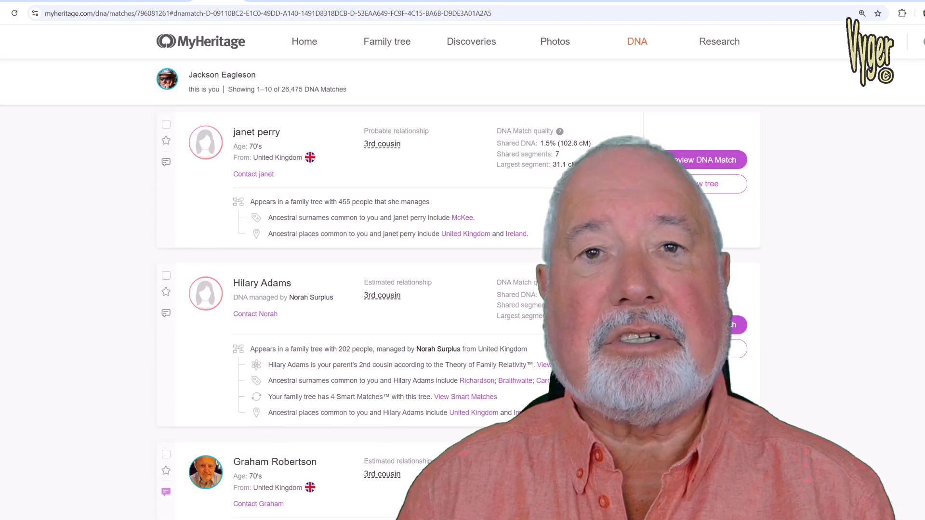
scroll(453, 313, down, 5)
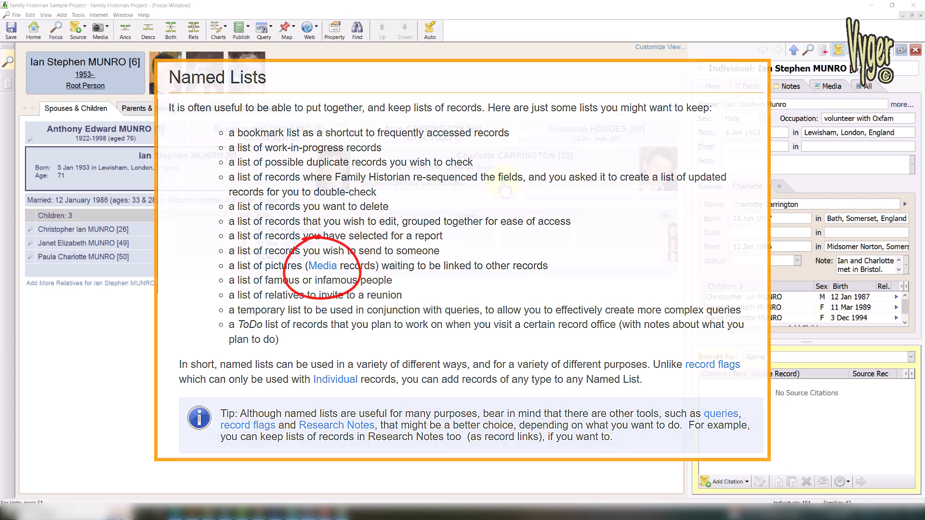
Show the named lists beside the individual records and add the individual with Record Id 120 to the Bookmarks list.
click(11, 84)
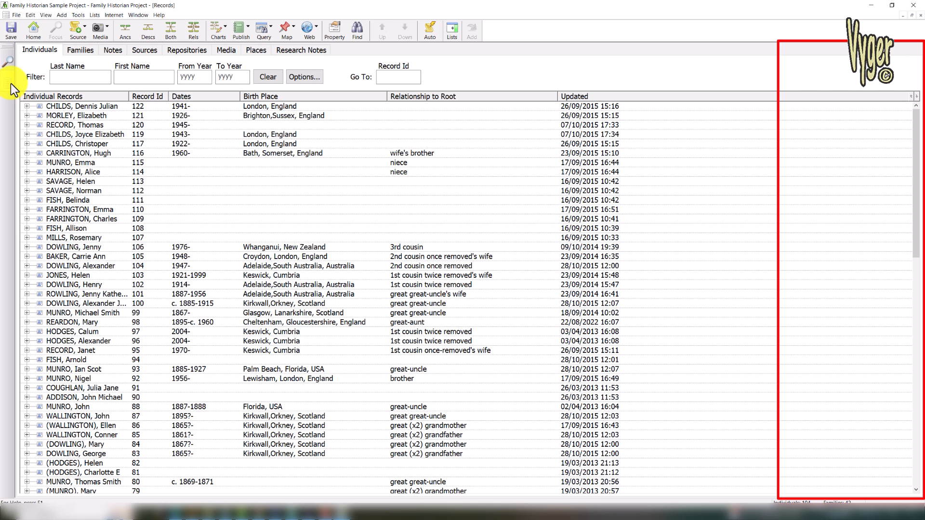
click(453, 36)
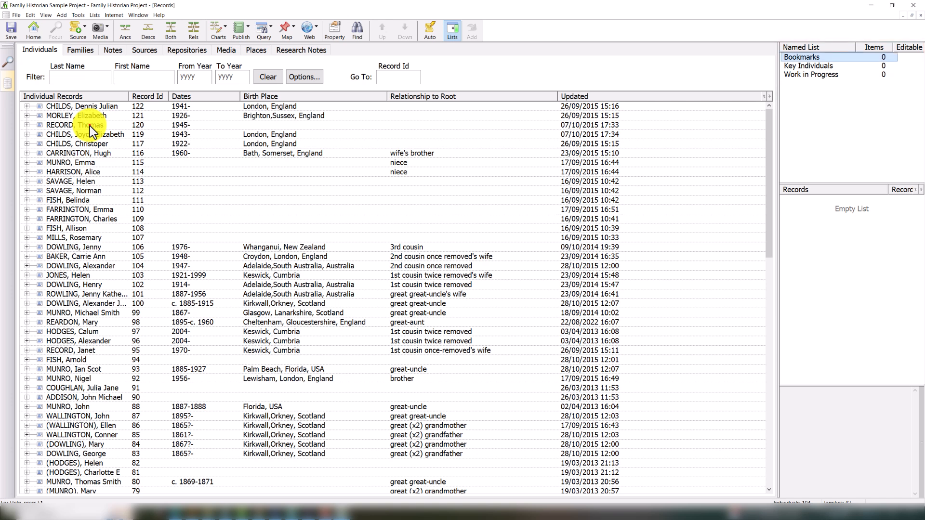
click(90, 125)
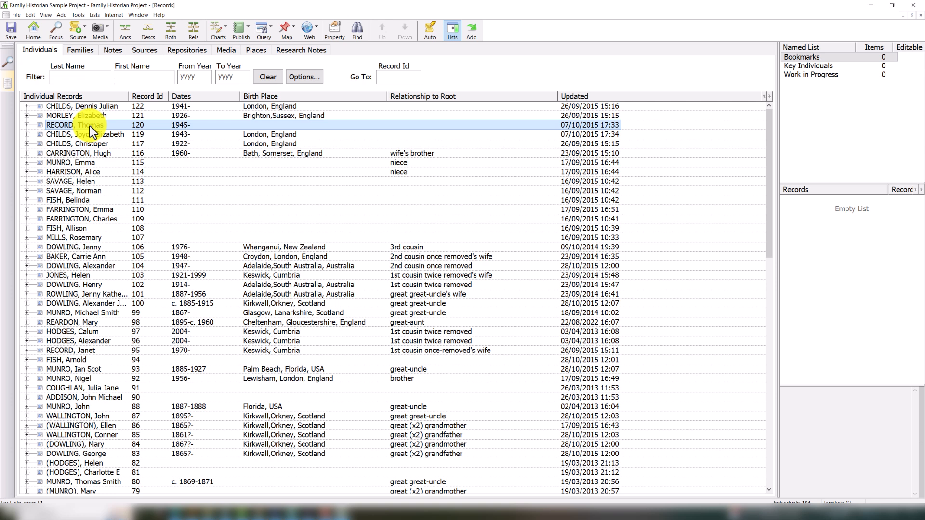
drag(90, 126, 825, 255)
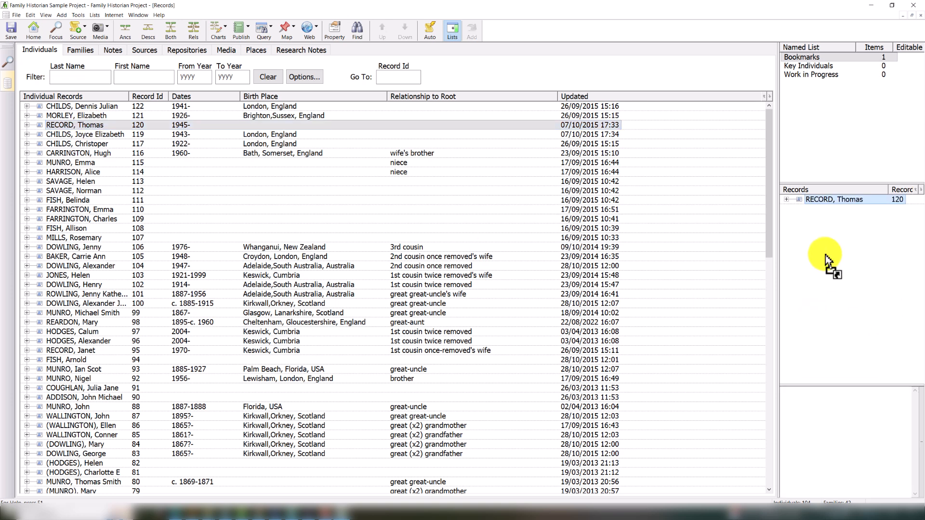
Add the individual with Record Id 114 to the existing Key Individuals named list without replacing its contents.
click(93, 172)
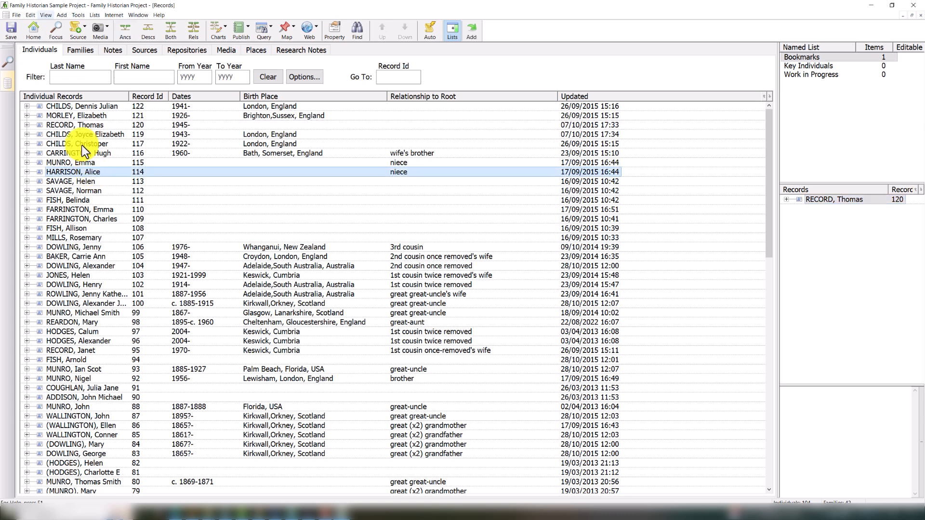
click(31, 14)
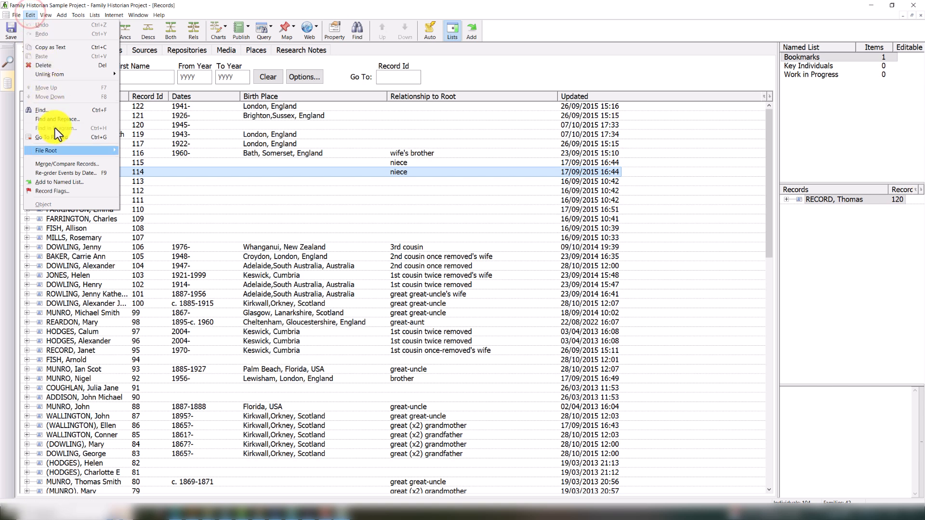
click(66, 182)
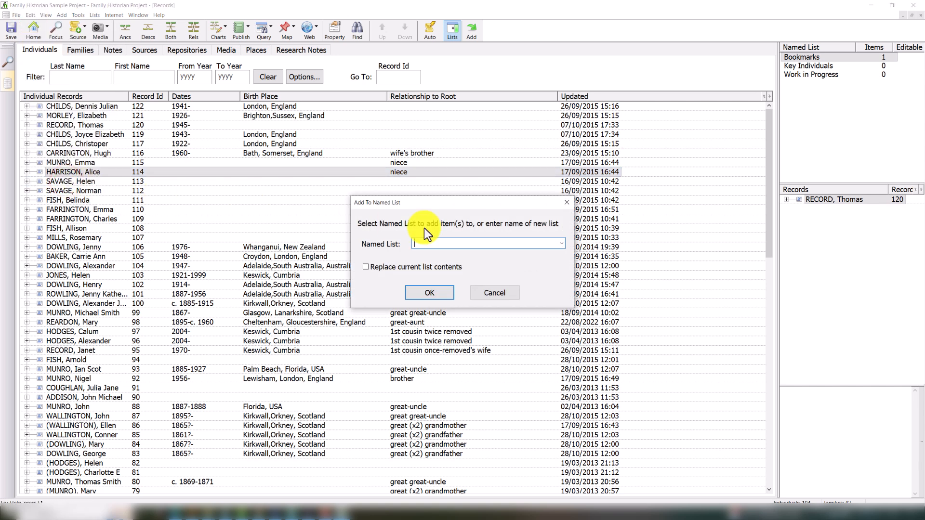
click(562, 244)
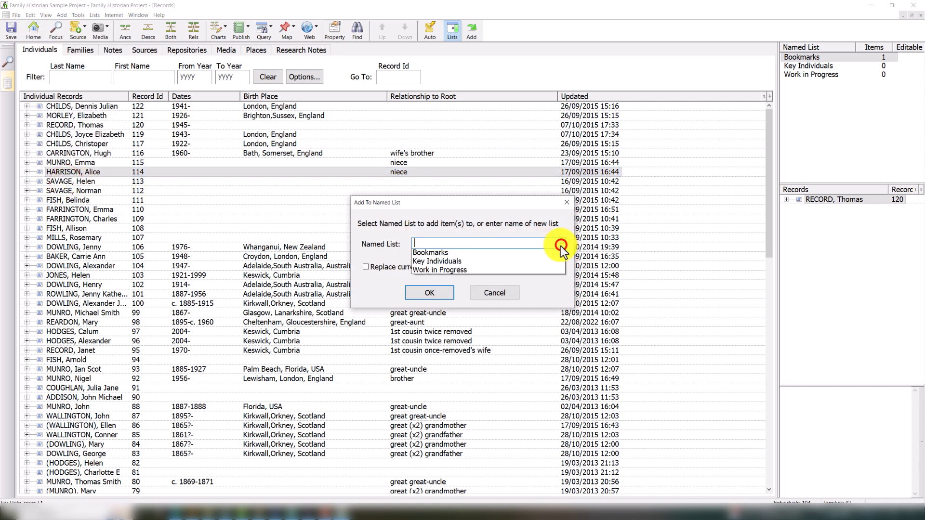
click(456, 264)
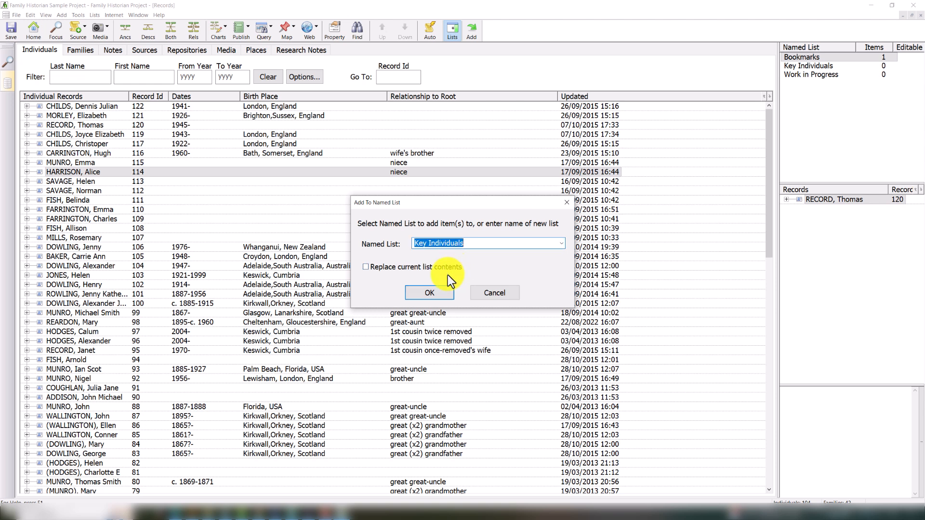
click(432, 293)
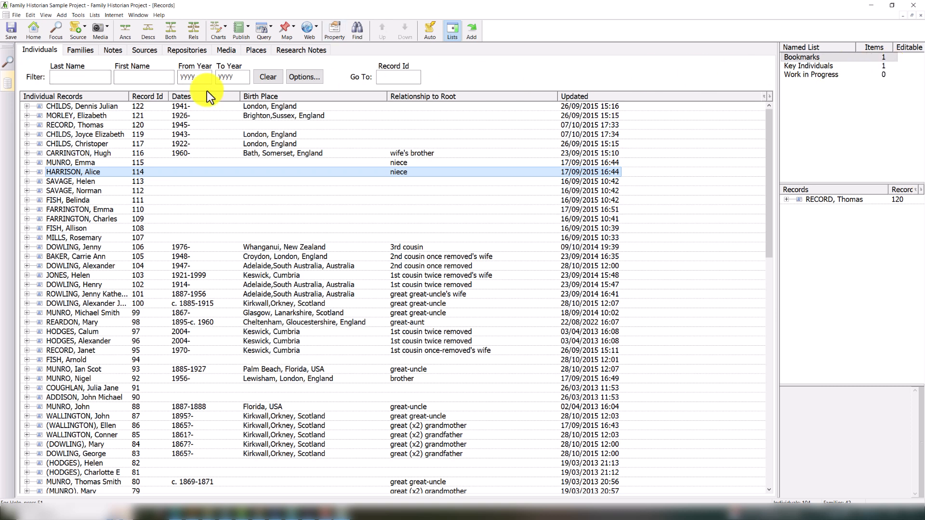
Sort the individual records by name and add records 58, 25 and 116 together to the Work in Progress list.
click(112, 96)
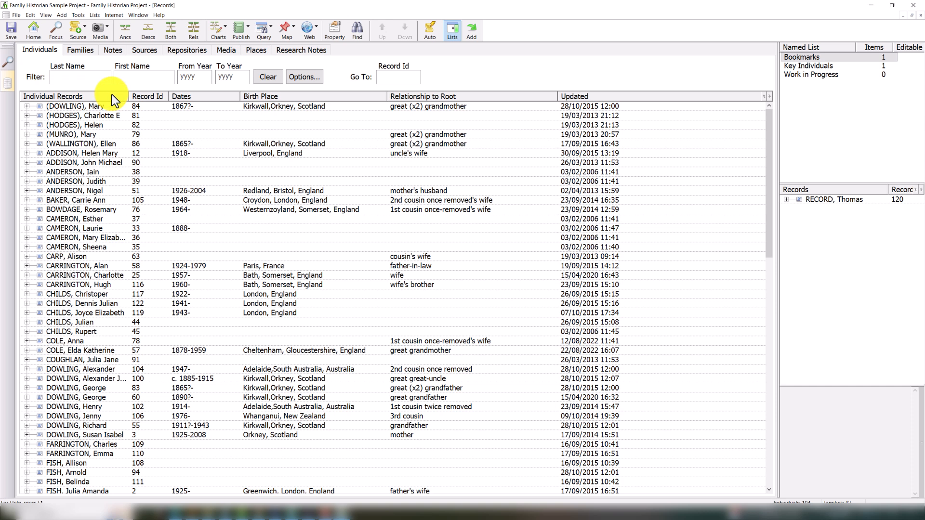
click(89, 266)
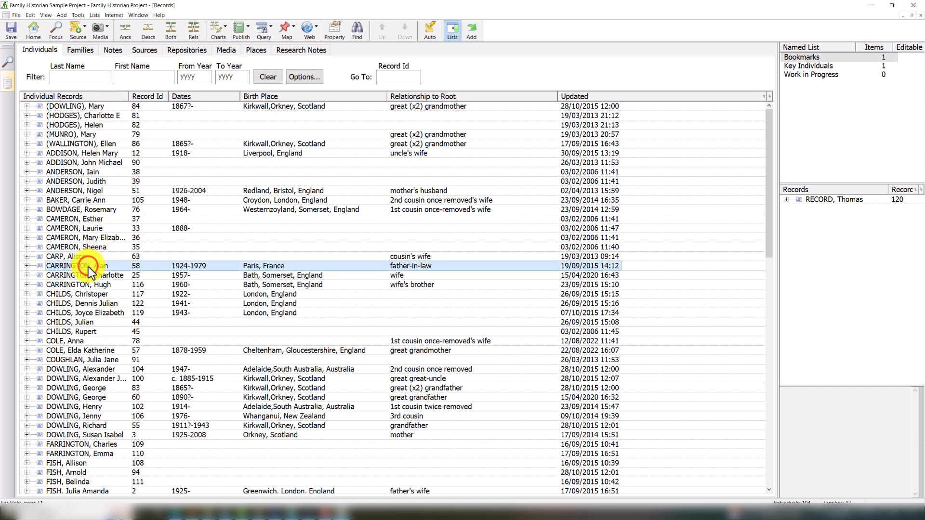
shift+click(89, 277)
shift+click(90, 287)
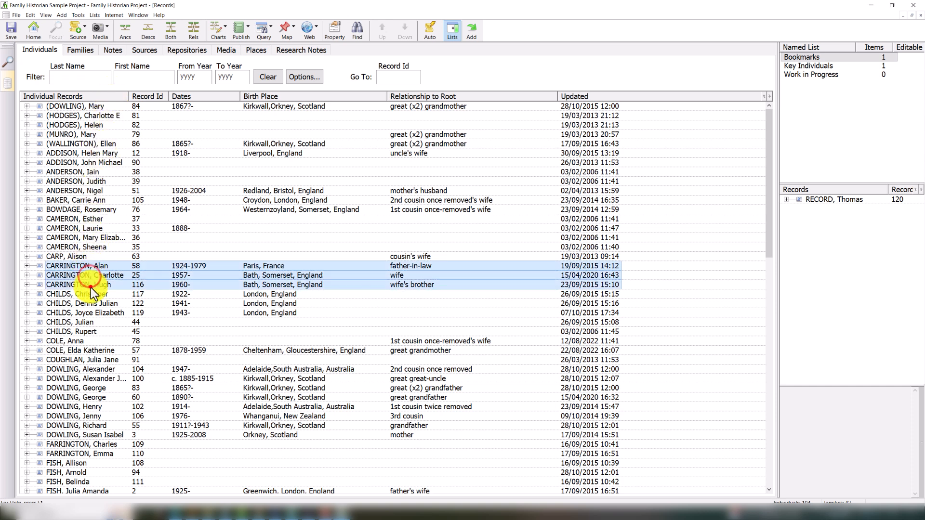
click(844, 75)
drag(166, 277, 843, 289)
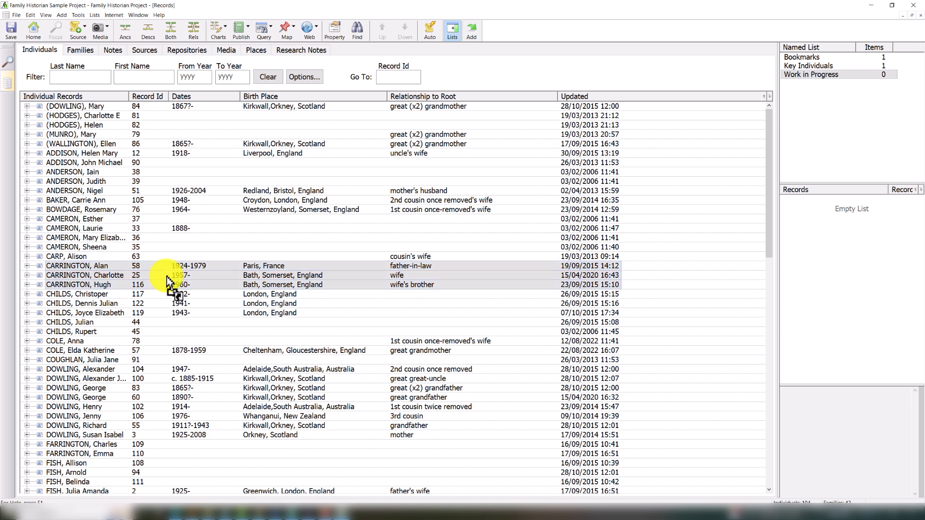
Remove the individual with Record Id 25 from the Work in Progress list.
click(832, 208)
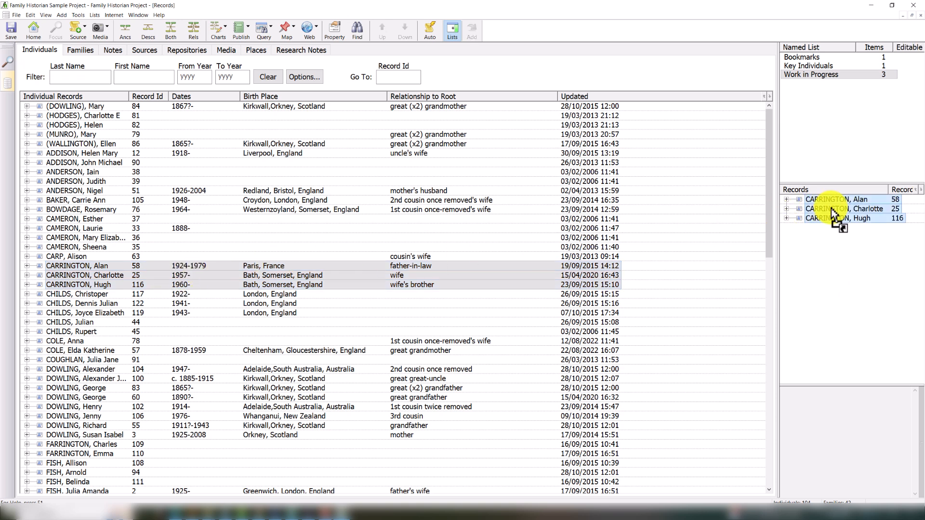
key(Delete)
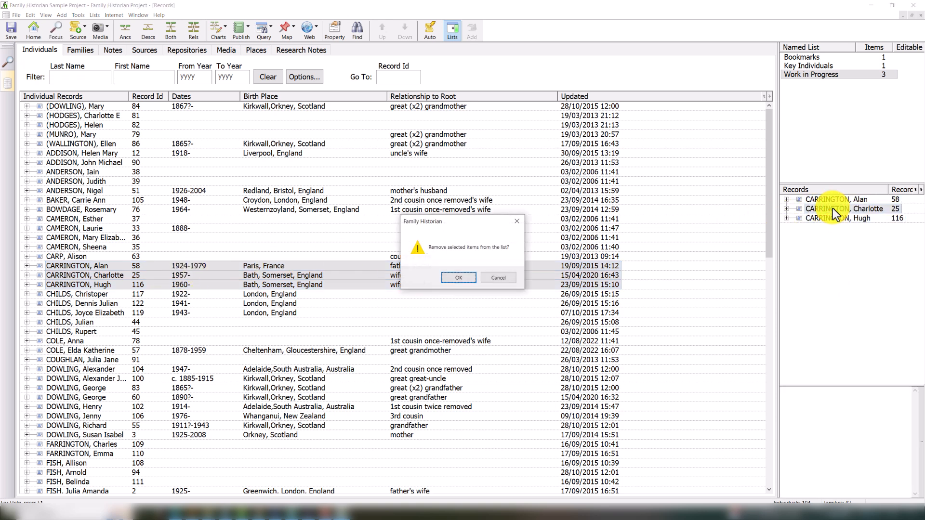
click(455, 278)
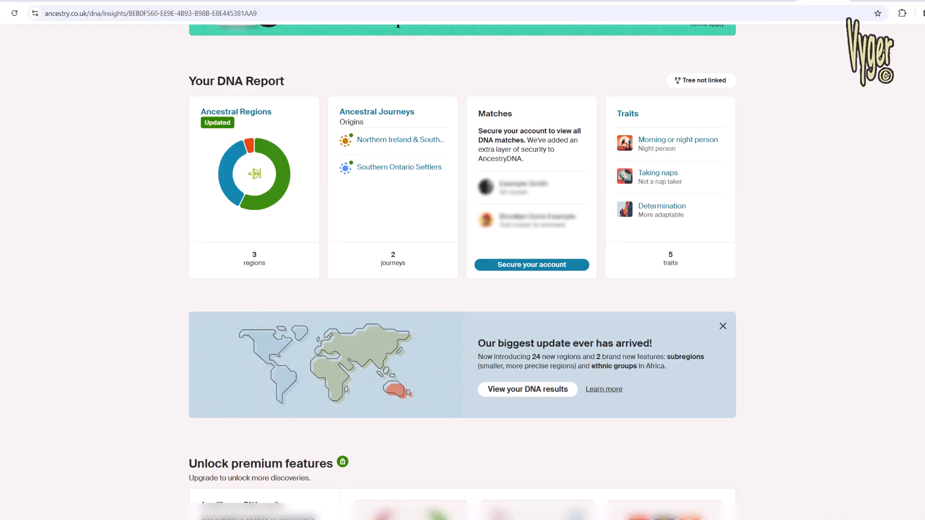
scroll(457, 289, down, 2)
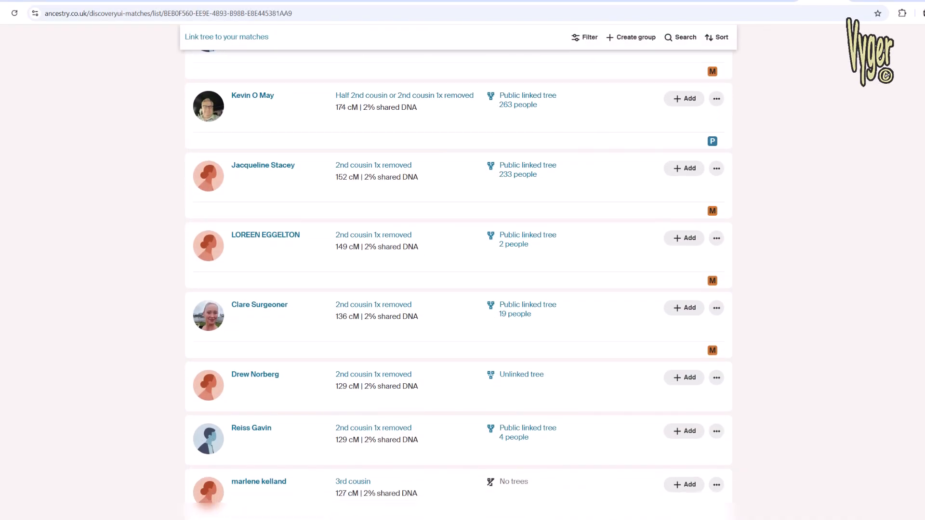
scroll(458, 289, down, 3)
scroll(457, 289, down, 1)
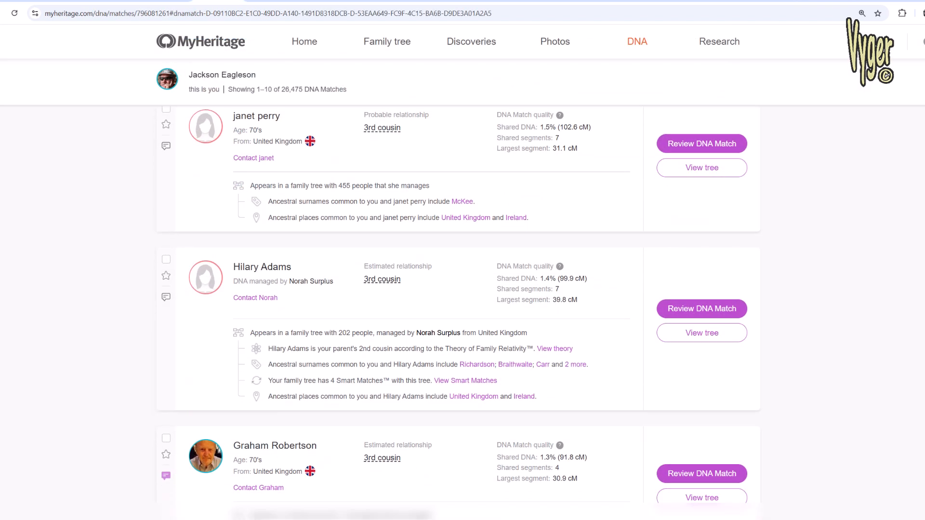
scroll(457, 313, down, 5)
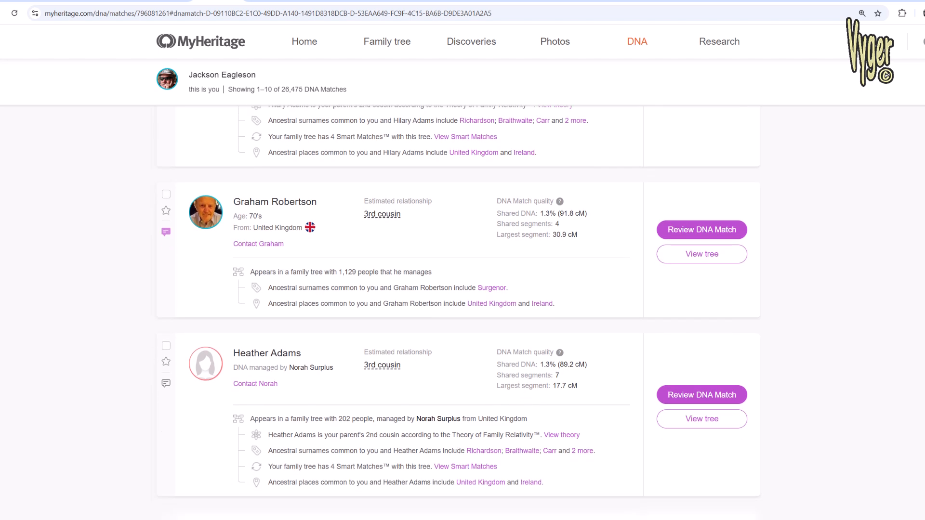
click(700, 256)
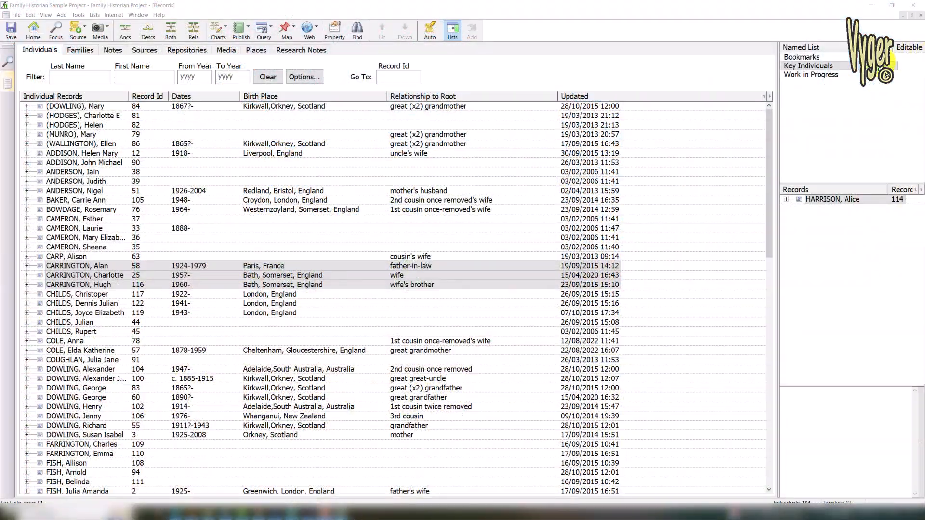
Review the commands available for the Key Individuals list, including deleting, emptying, configuring columns, keeping the order and list properties.
right_click(822, 67)
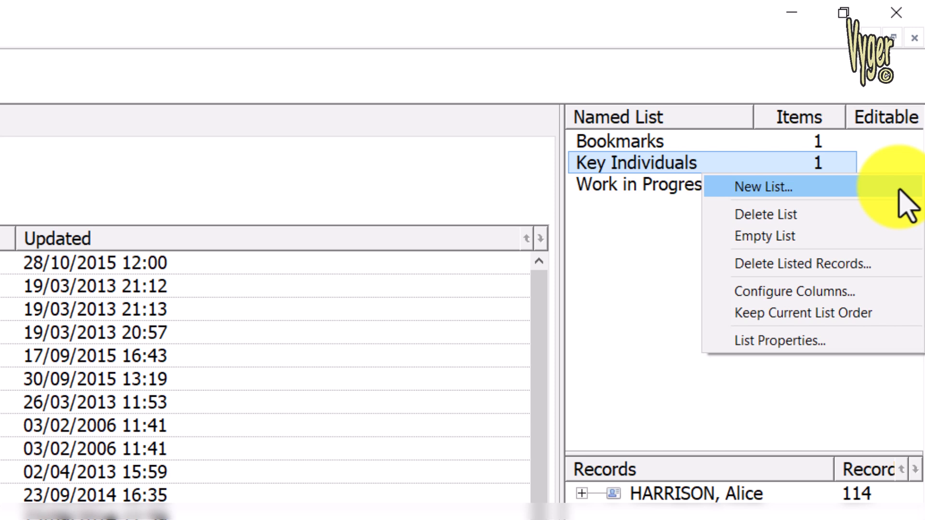
key(Down)
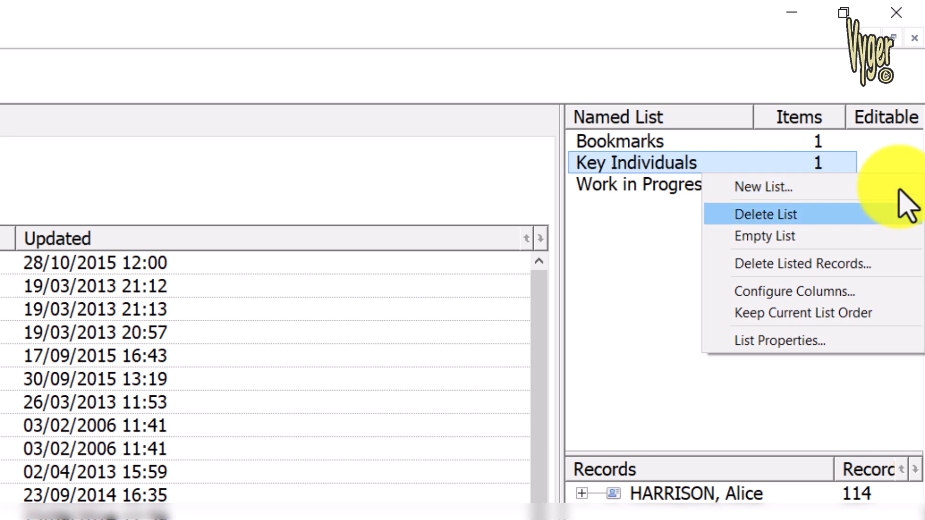
key(Down)
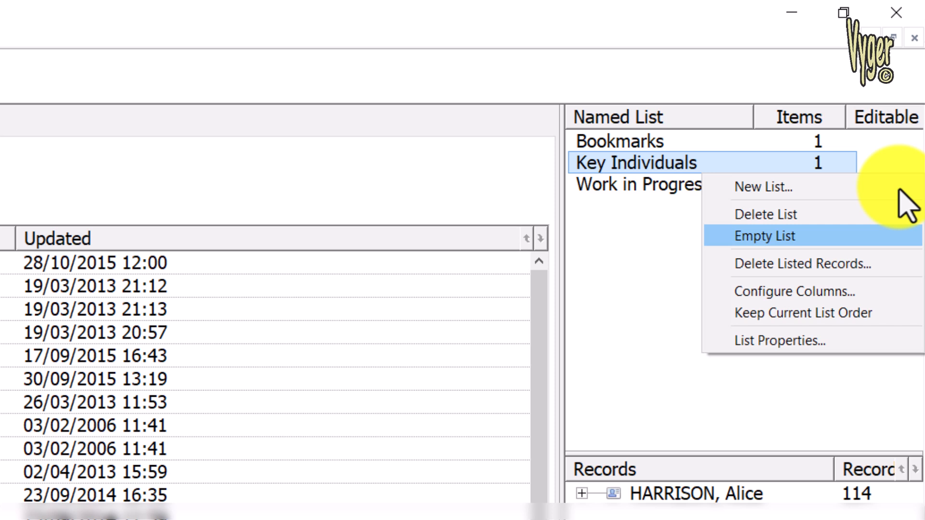
key(Down)
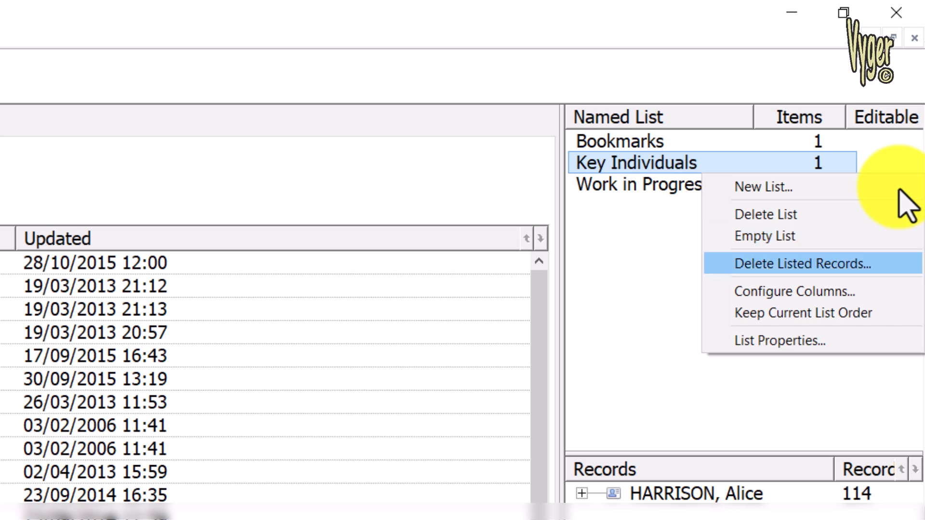
key(Down)
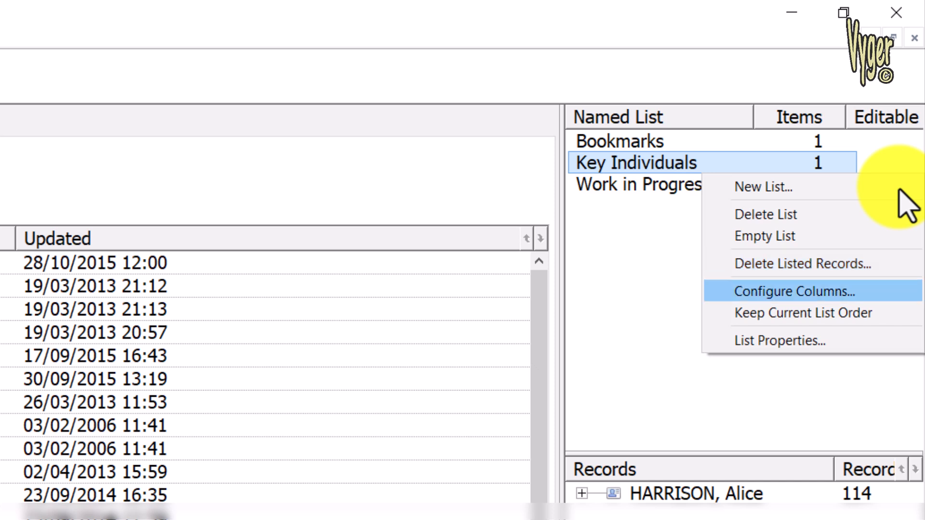
key(Down)
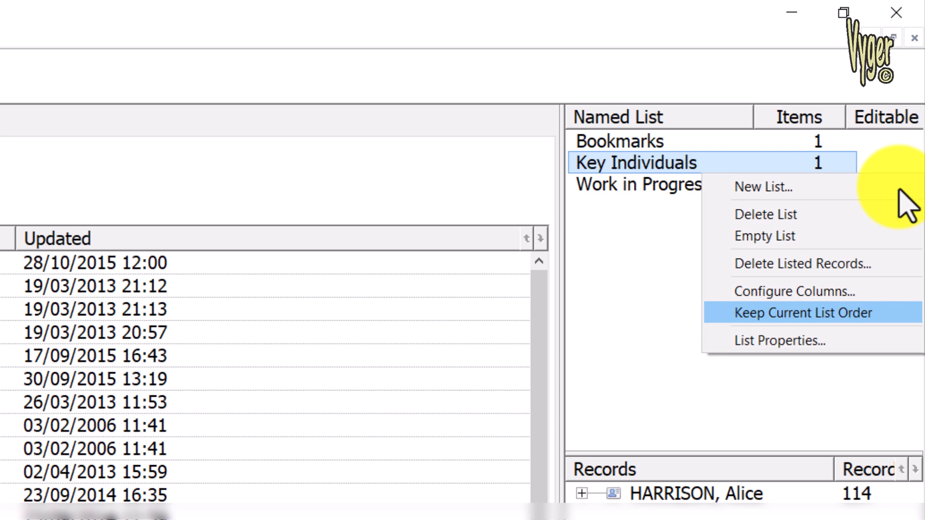
key(Down)
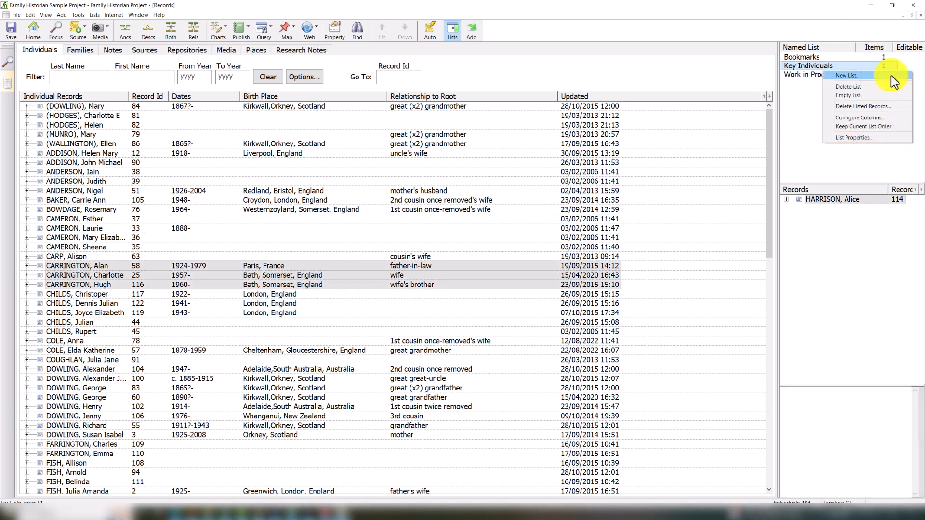
Create a new named list called Problem.
click(891, 76)
text(Problem)
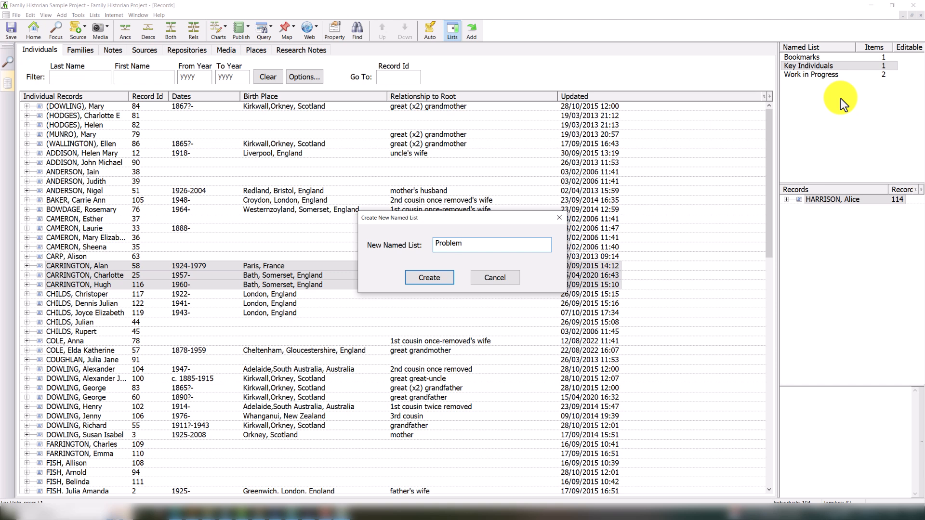
key(Return)
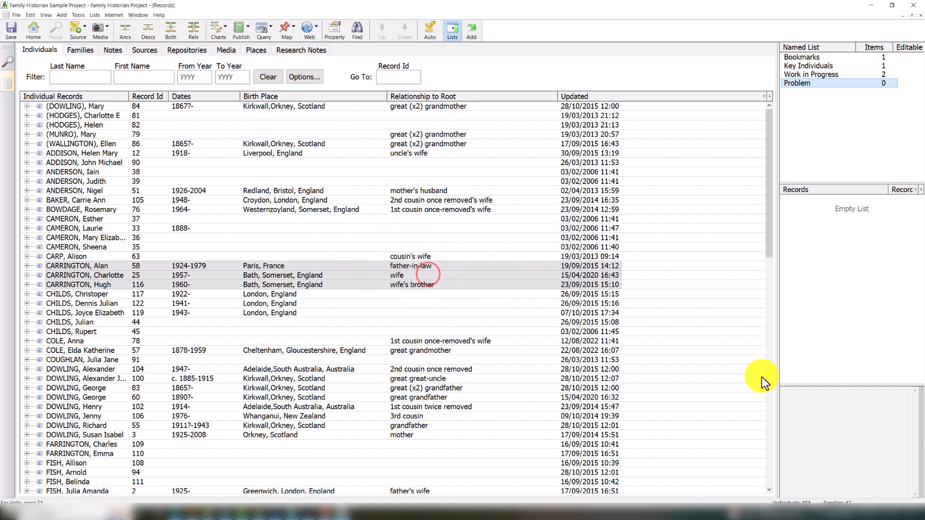
Create a new named list called Unknown people.
right_click(845, 125)
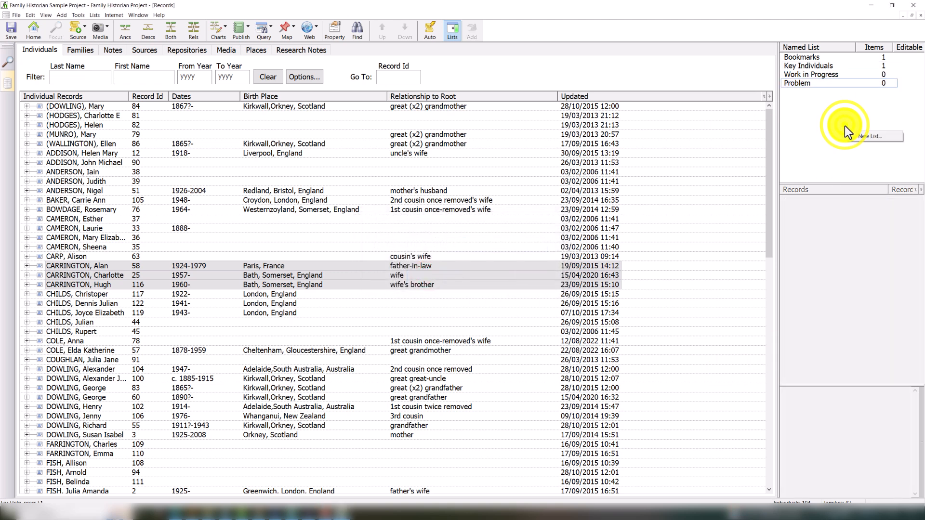
click(857, 137)
text(Unknown people)
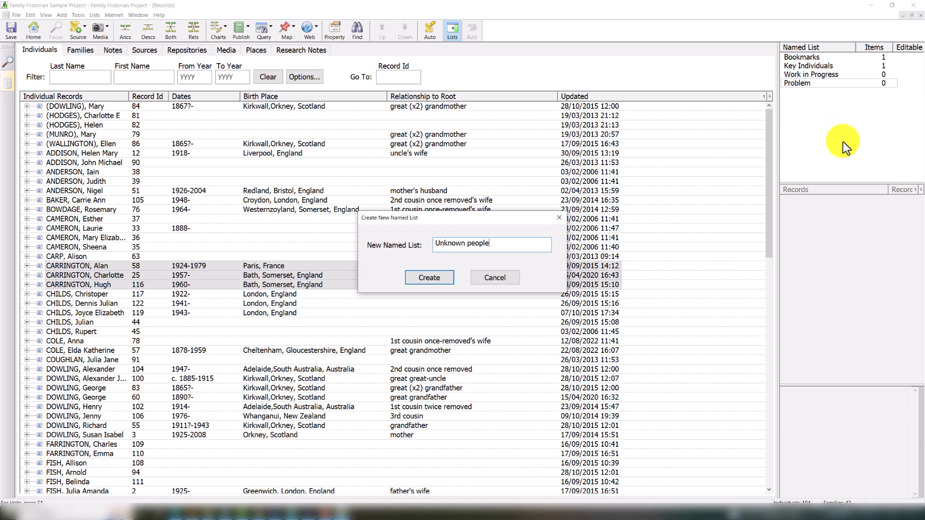
click(420, 278)
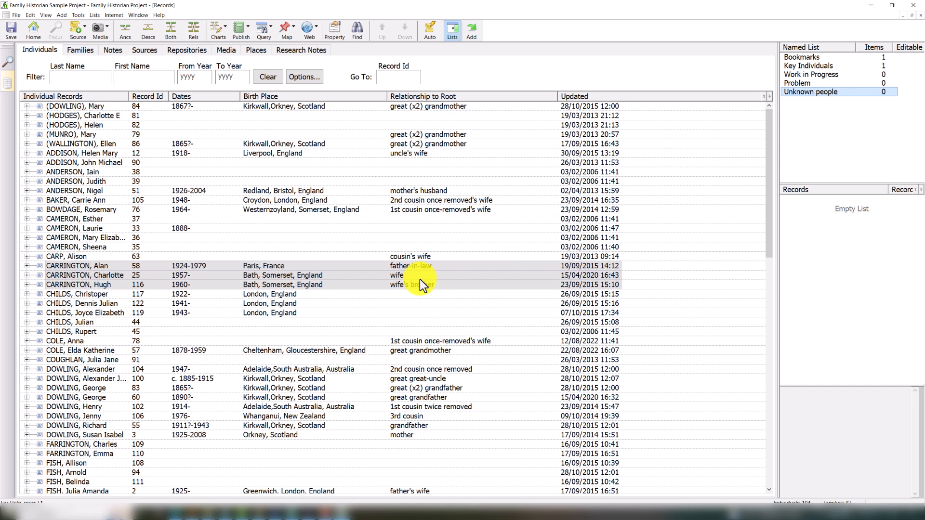
Add individual records 81, 82, 90, 38, 39, 37, 33, 36, 35, 117, 122, 119, 44 and 45 together to the Unknown people list.
click(103, 116)
shift+click(105, 124)
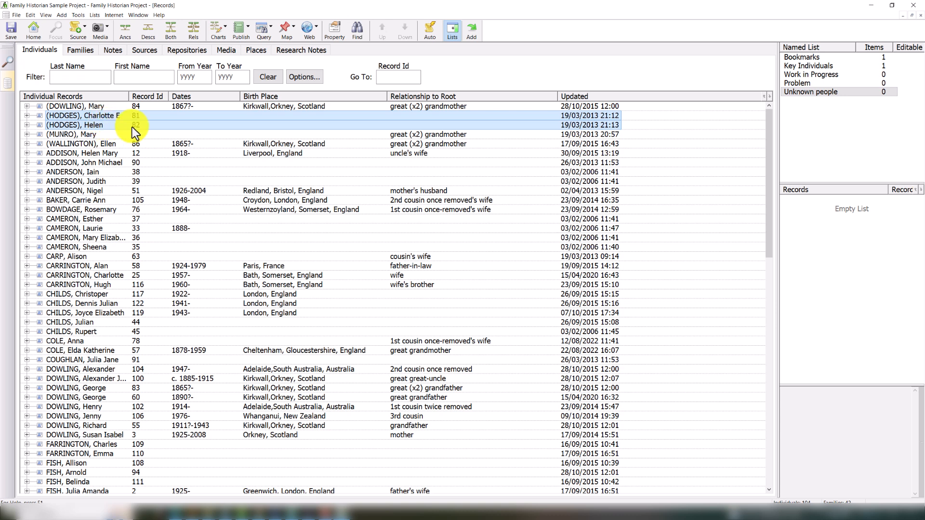
ctrl+click(429, 162)
ctrl+click(429, 172)
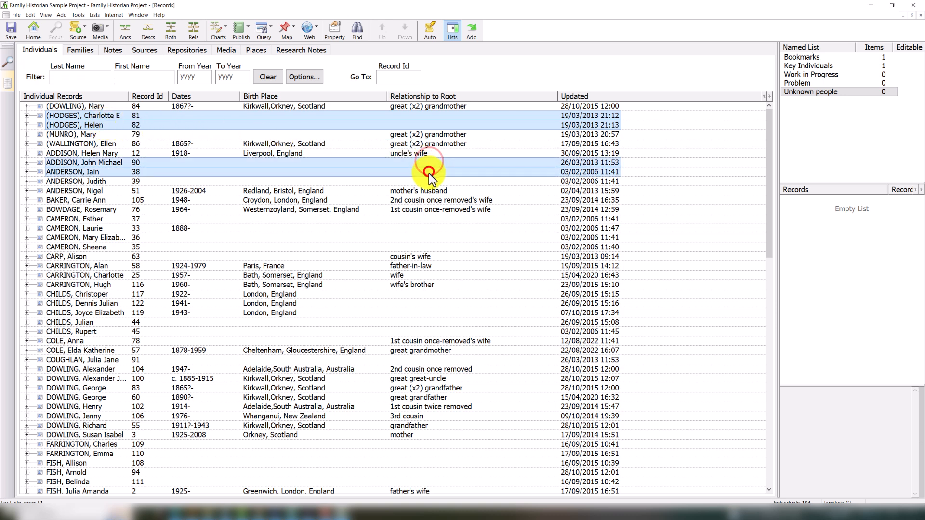
ctrl+click(428, 182)
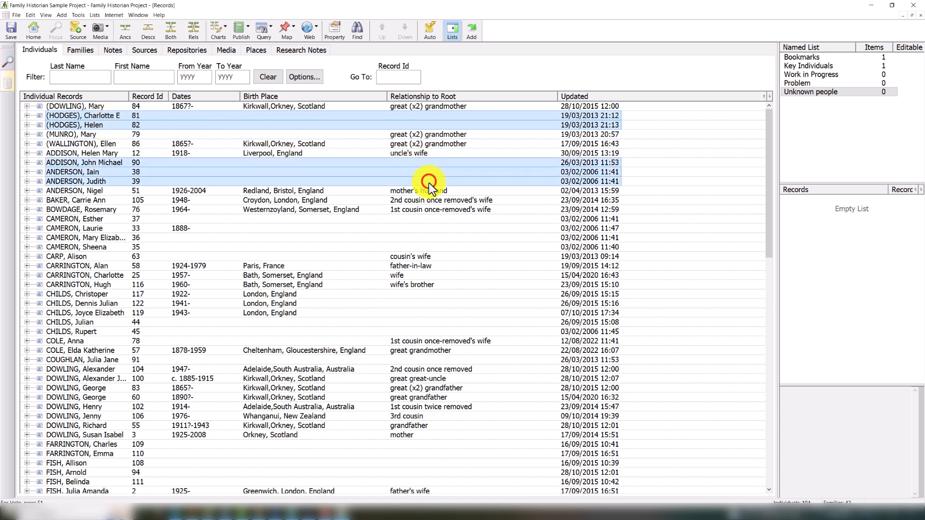
ctrl+click(424, 219)
ctrl+click(421, 228)
ctrl+click(420, 237)
ctrl+click(418, 247)
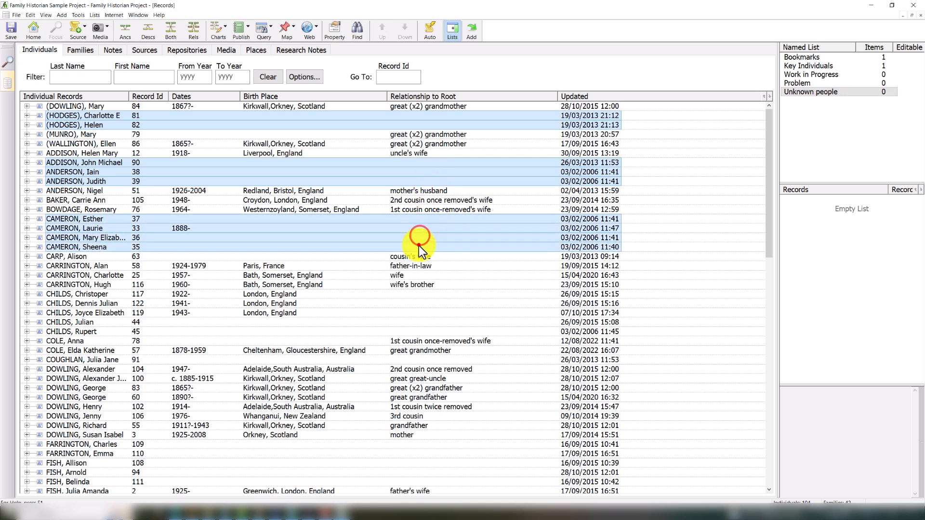
ctrl+click(412, 294)
ctrl+click(410, 304)
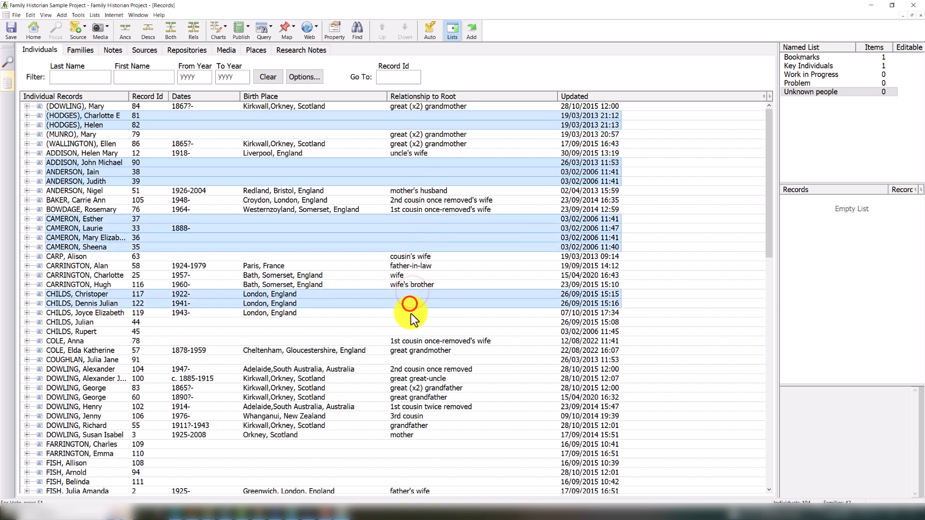
ctrl+click(411, 314)
ctrl+click(412, 322)
ctrl+click(411, 332)
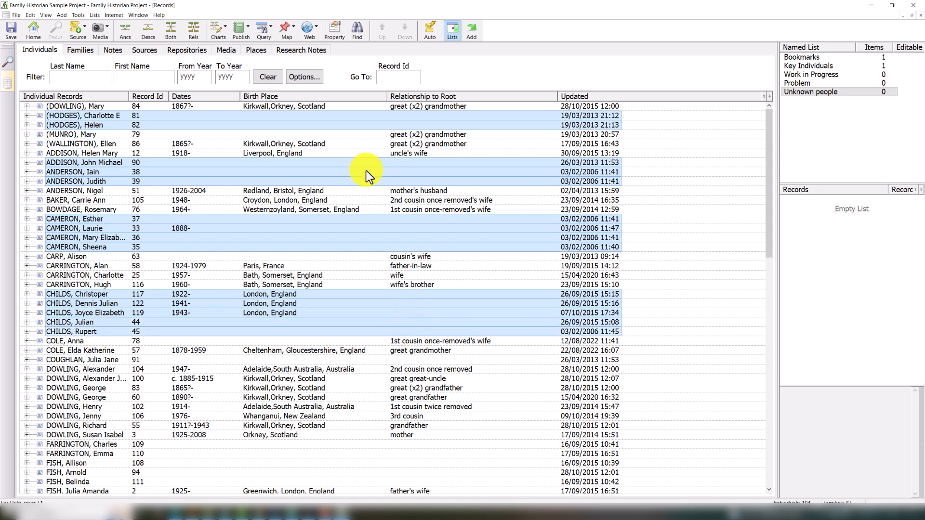
drag(366, 170, 834, 266)
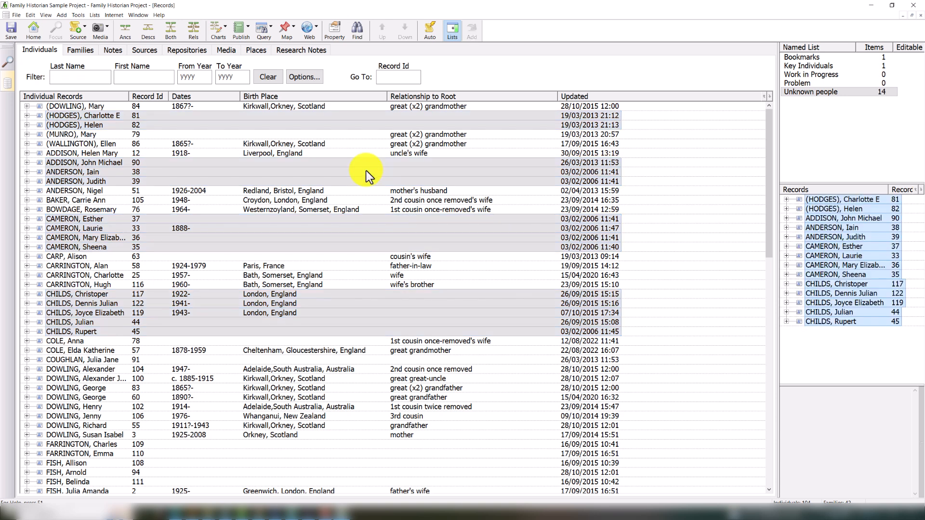
Delete all records contained in the Unknown people list from the project, acknowledging the deletion.
right_click(825, 91)
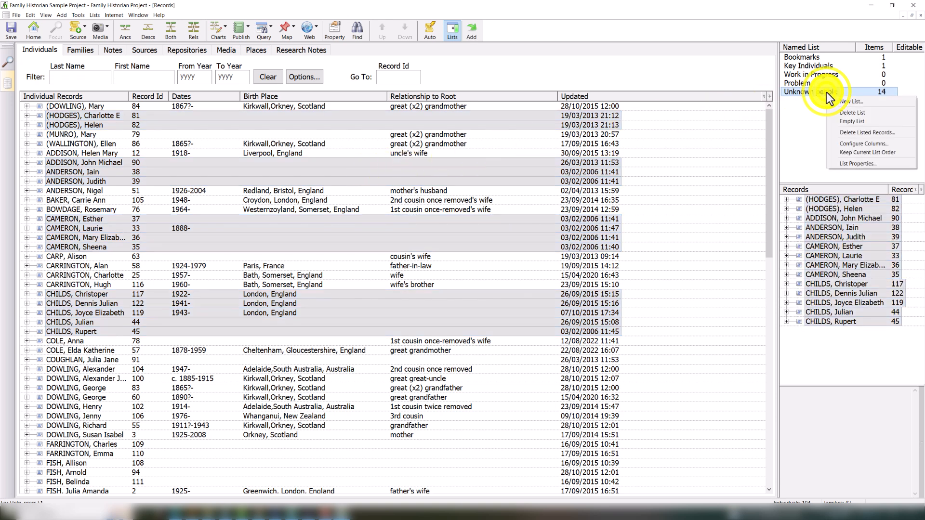
click(850, 133)
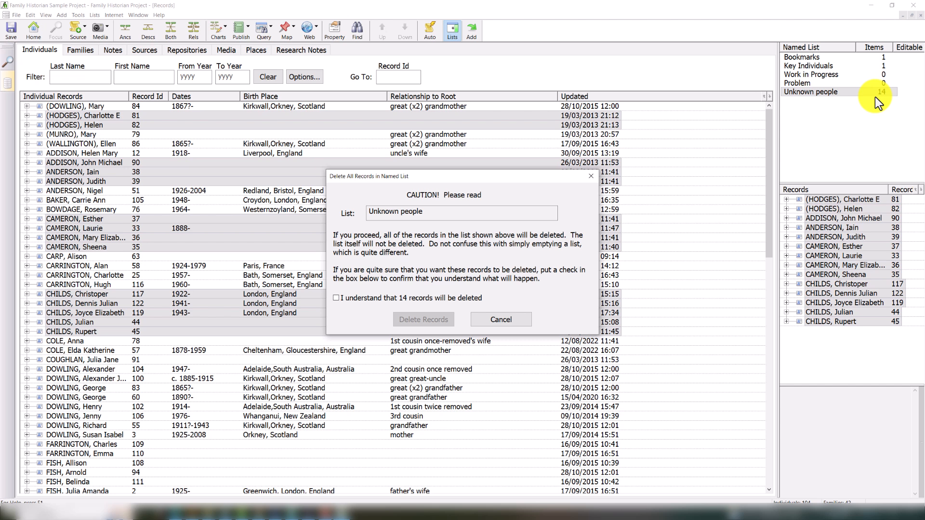
click(335, 298)
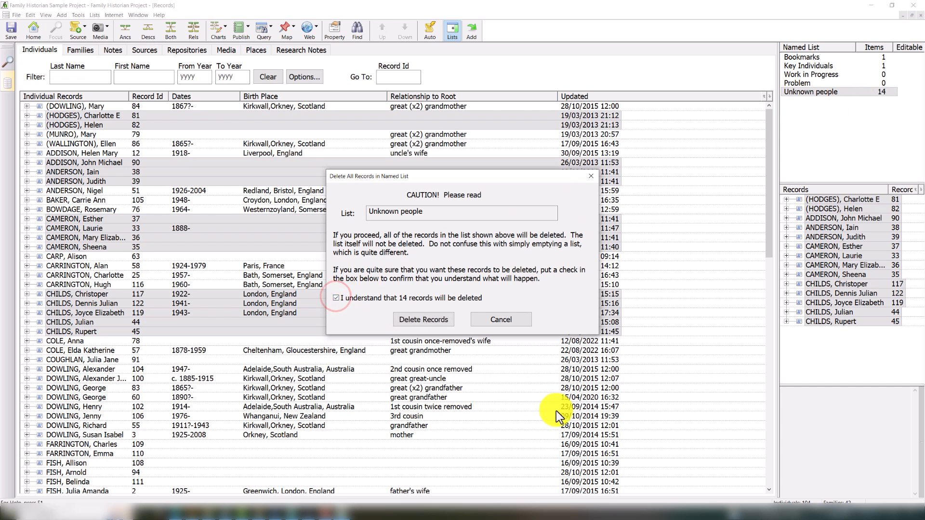
click(425, 320)
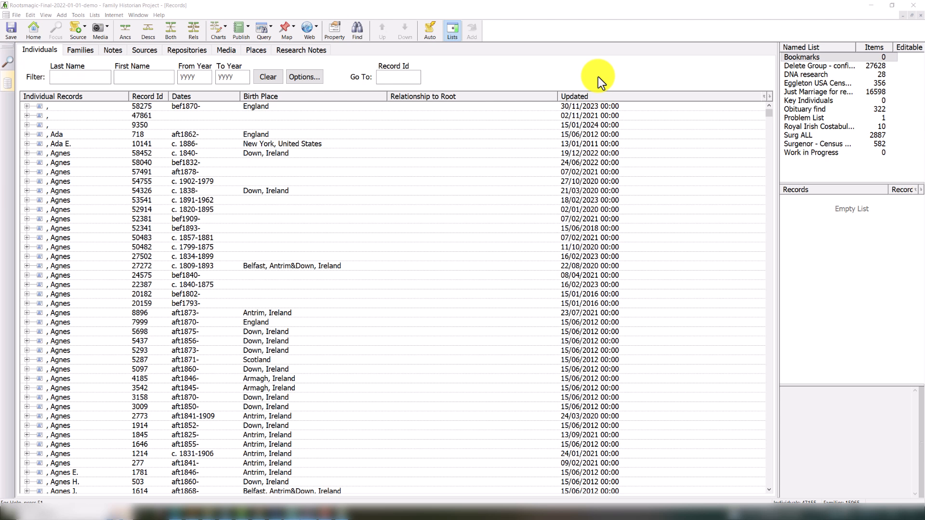
Open the view of all media and restrict the media list to Broken File Links.
click(100, 30)
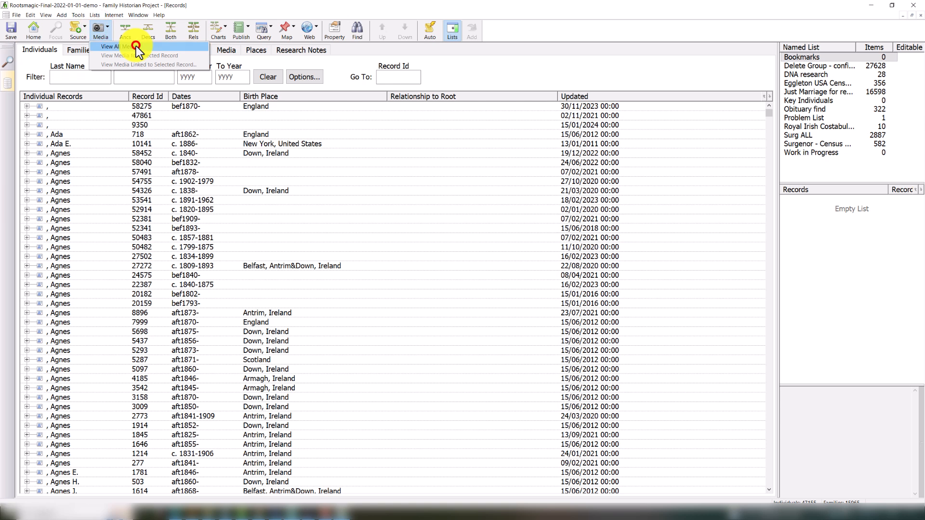
click(136, 45)
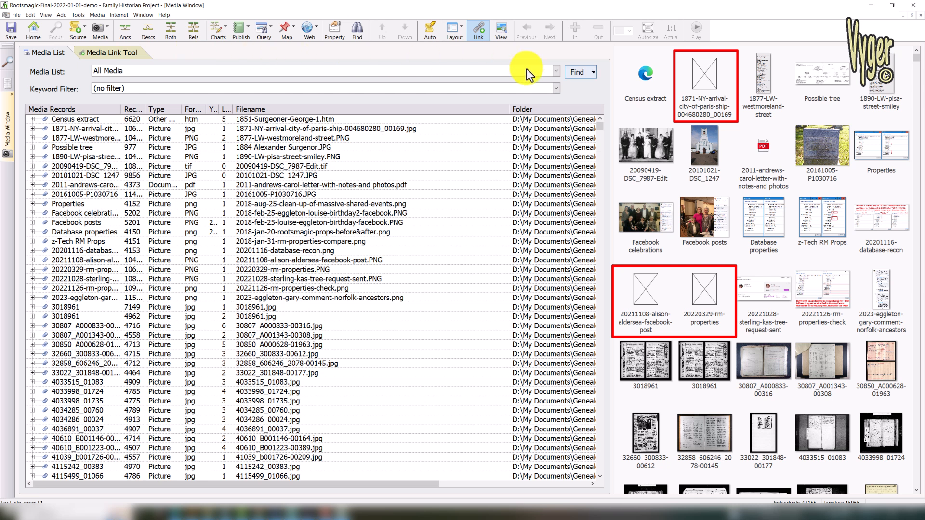
click(593, 72)
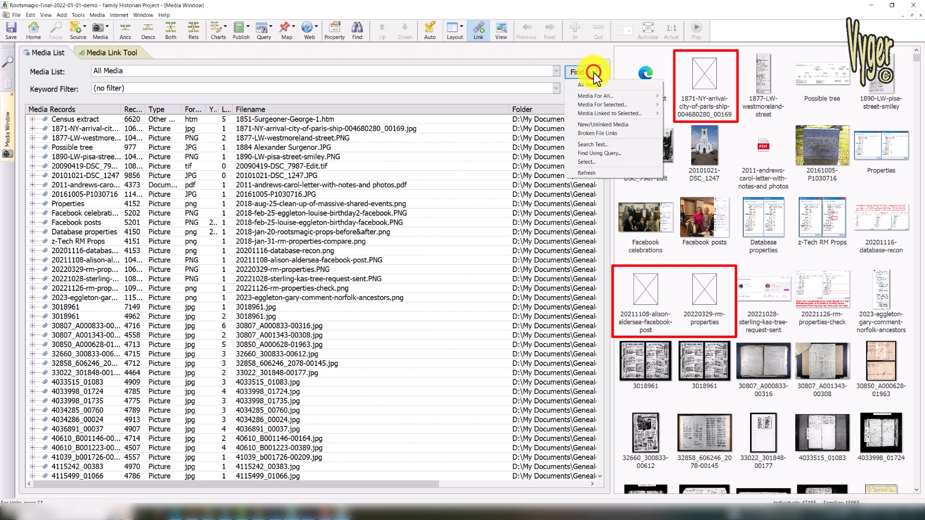
click(597, 134)
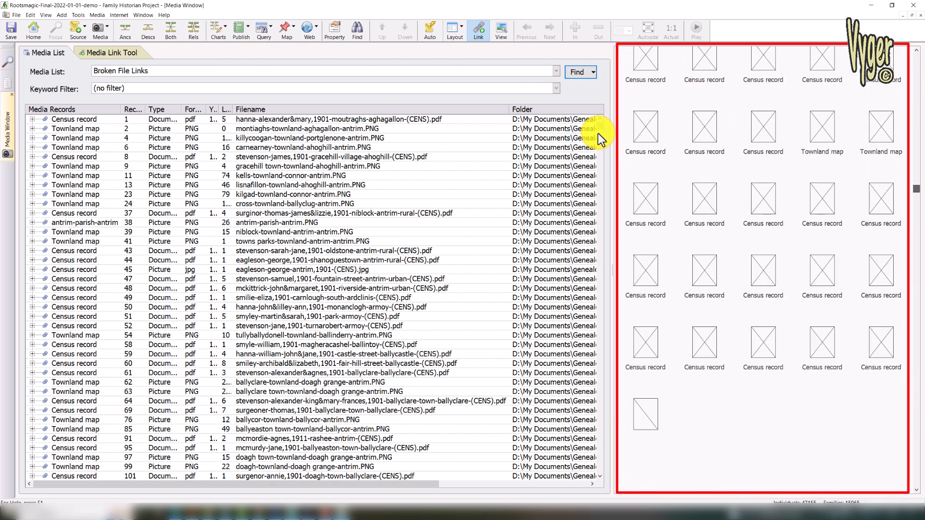
Add every media record with a broken file link to a new named list called broken links.
click(87, 119)
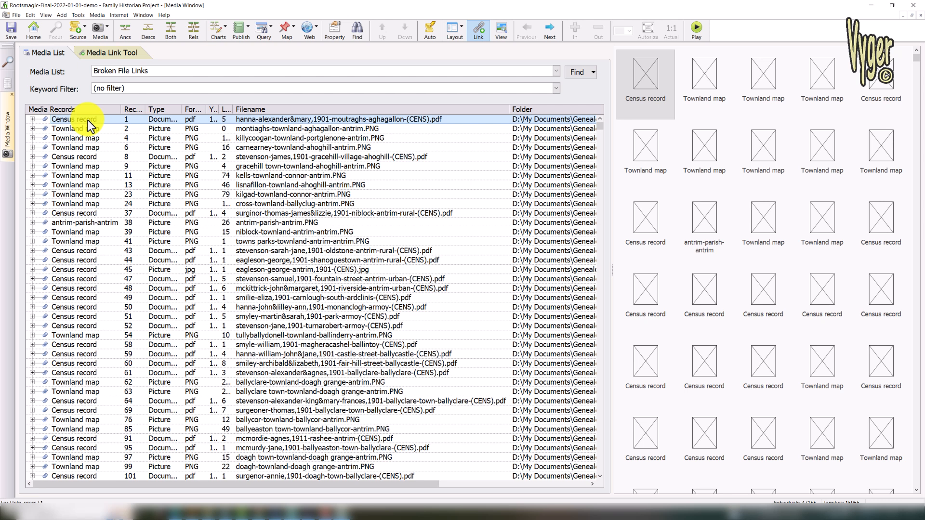
drag(600, 127, 603, 483)
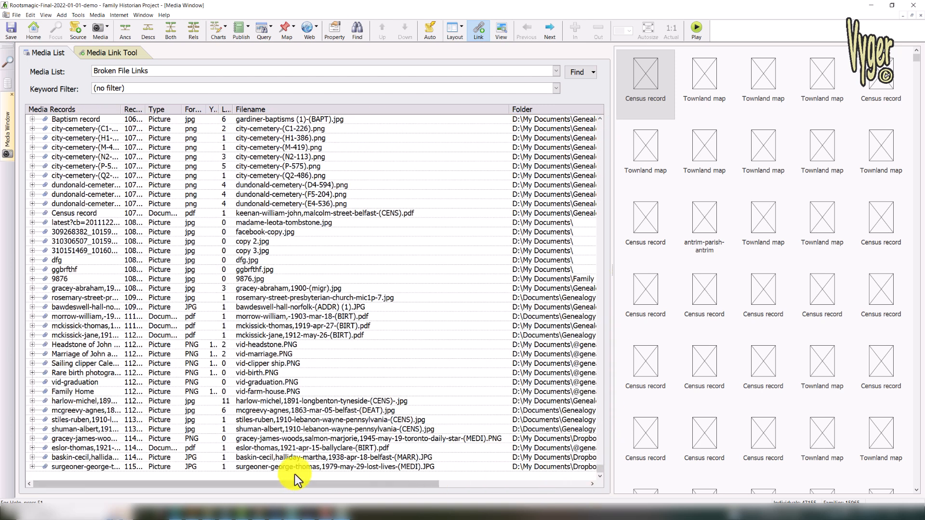
shift+click(108, 469)
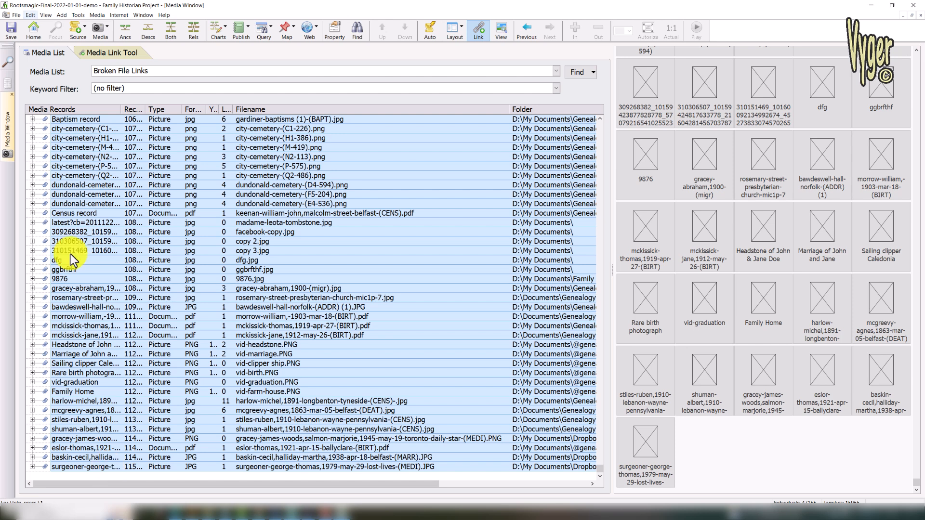
click(30, 15)
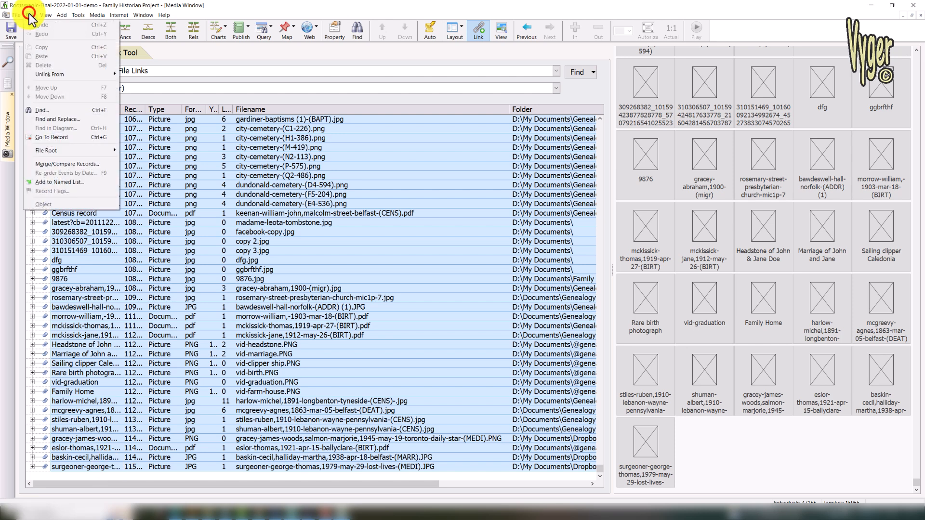
click(65, 183)
click(562, 243)
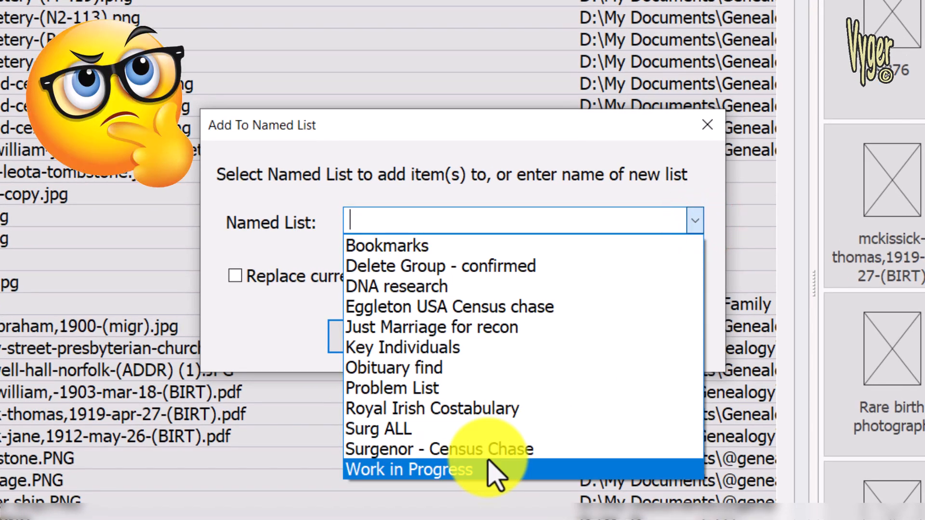
key(Up)
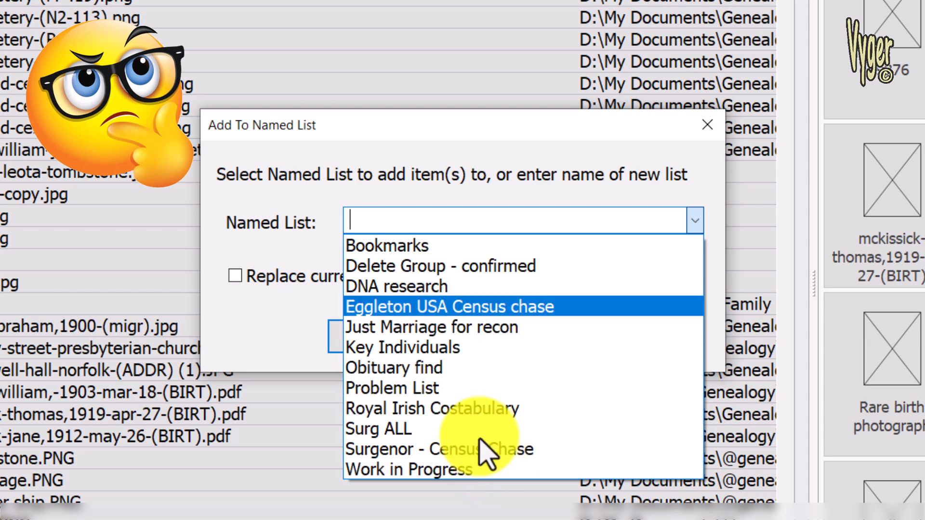
click(389, 220)
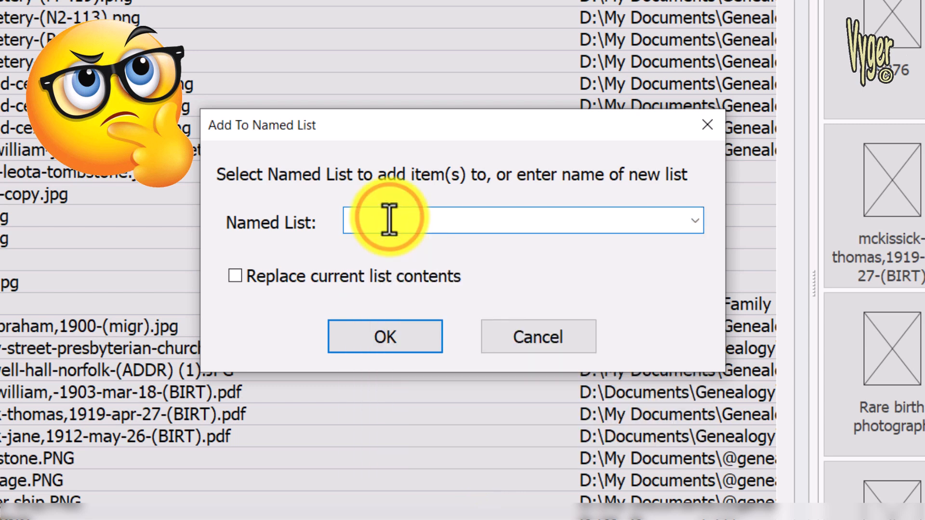
text(b)
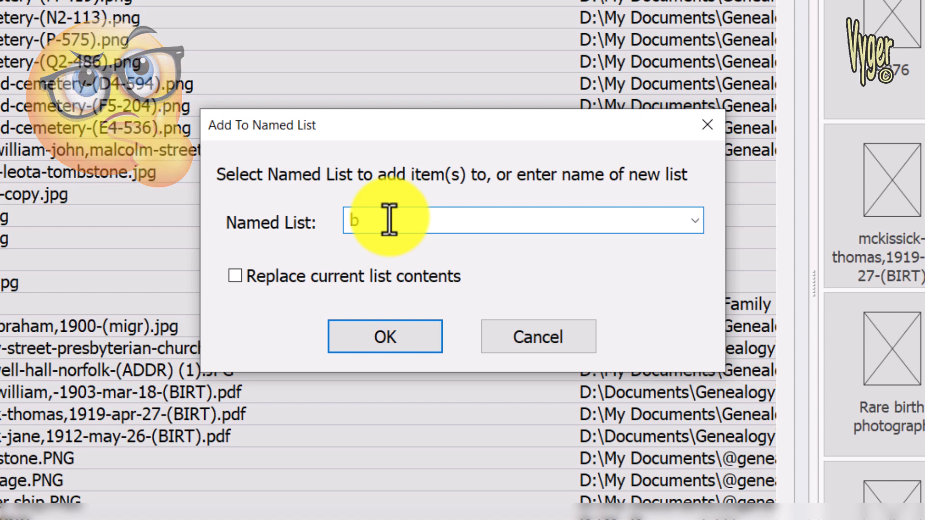
text(roken links)
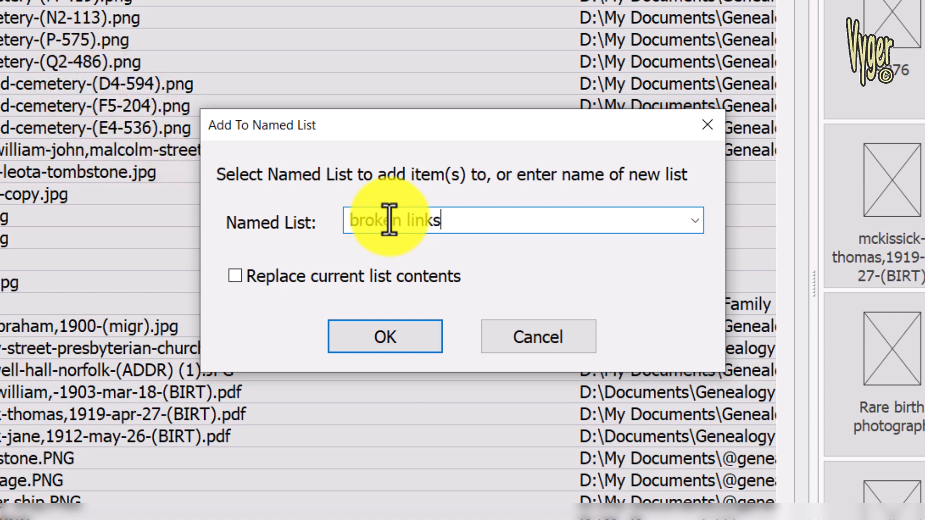
click(398, 343)
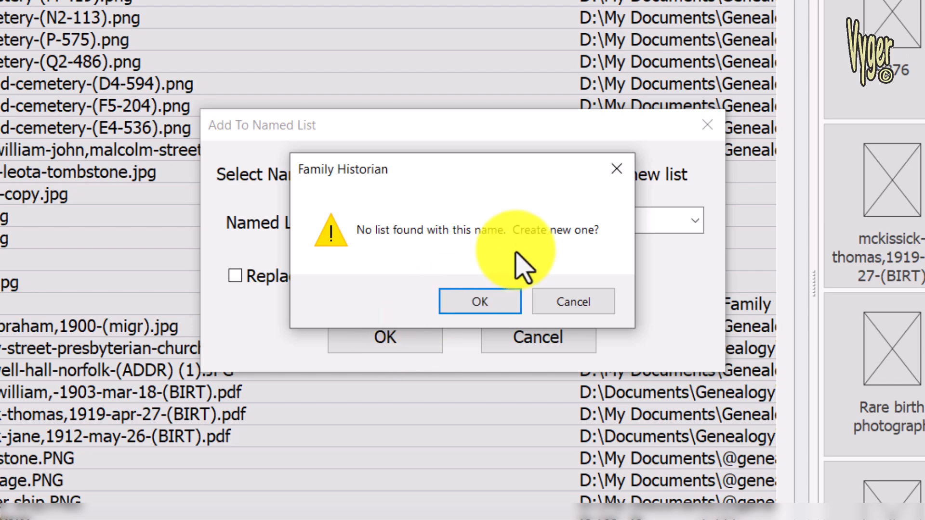
click(477, 302)
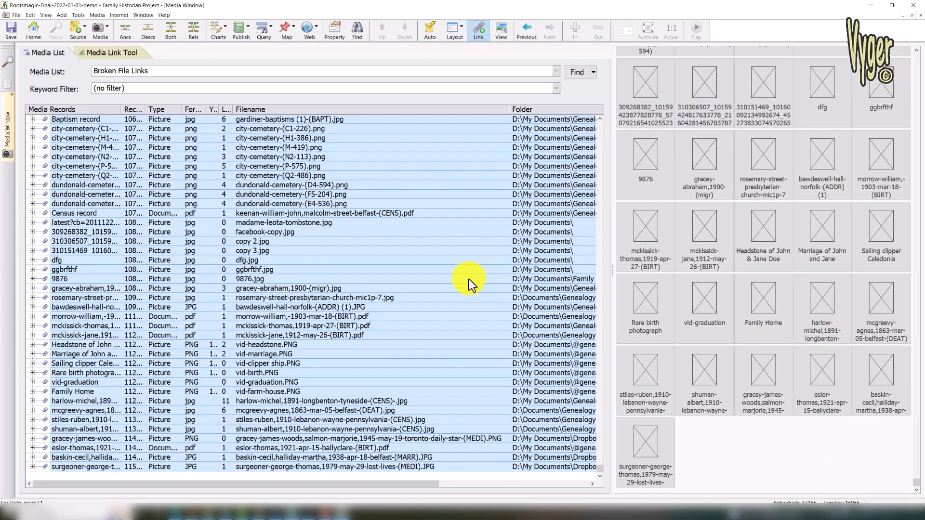
Return to the Records window and delete all media records contained in the broken links list, acknowledging the deletion.
click(8, 82)
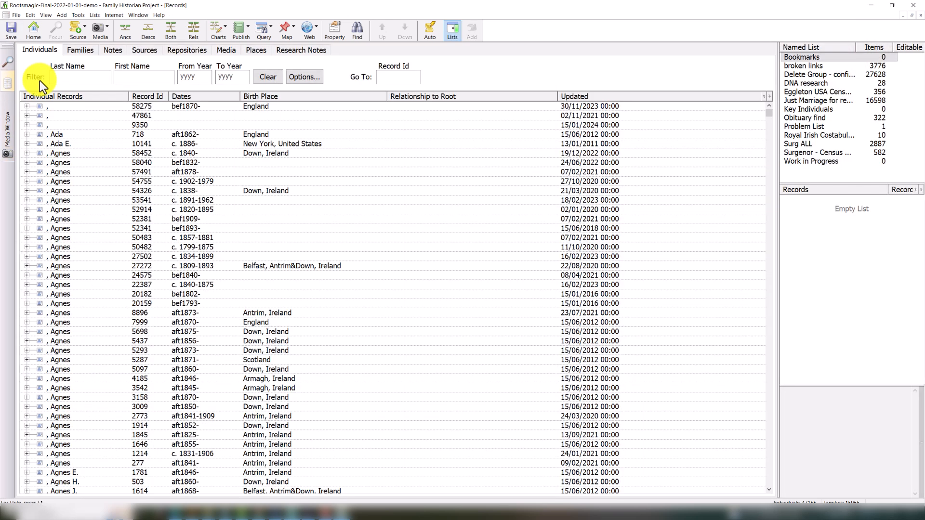
click(805, 68)
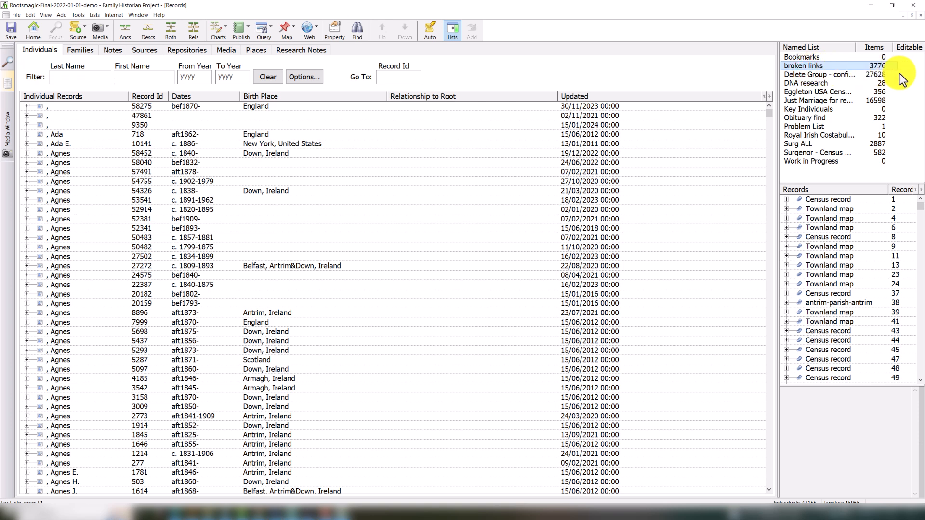
right_click(835, 65)
key(Down)
key(Down)
key(Down)
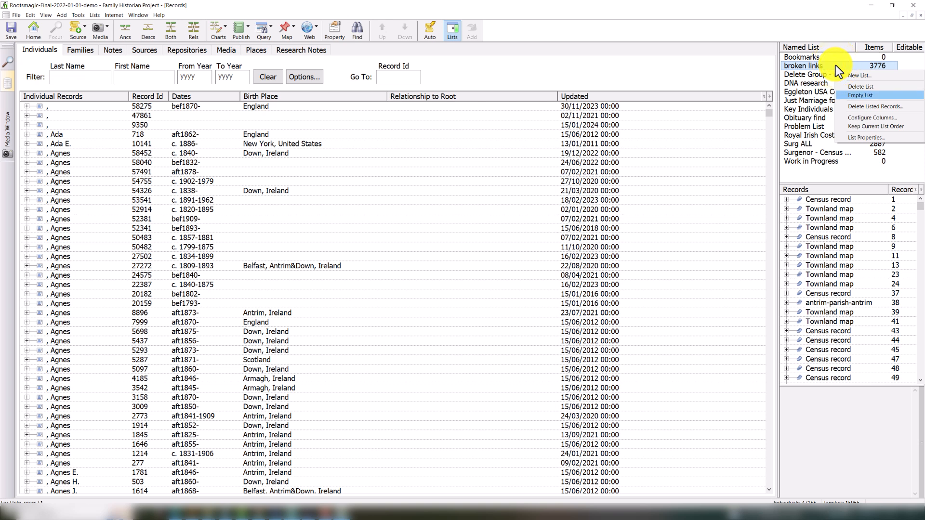
click(867, 108)
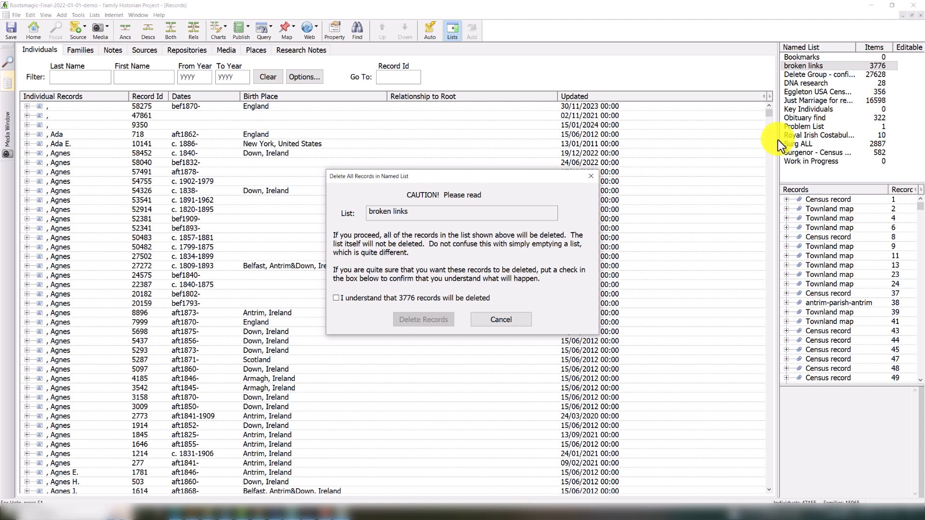
click(336, 298)
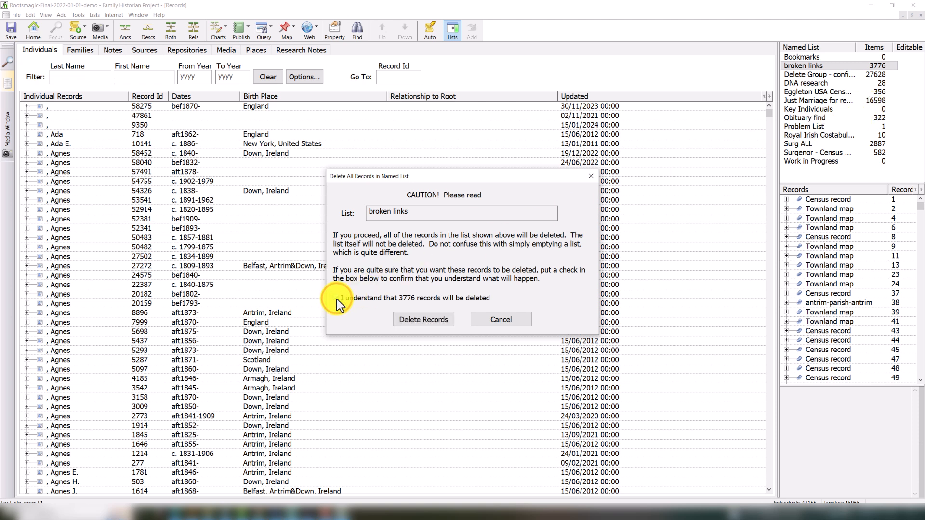
click(414, 319)
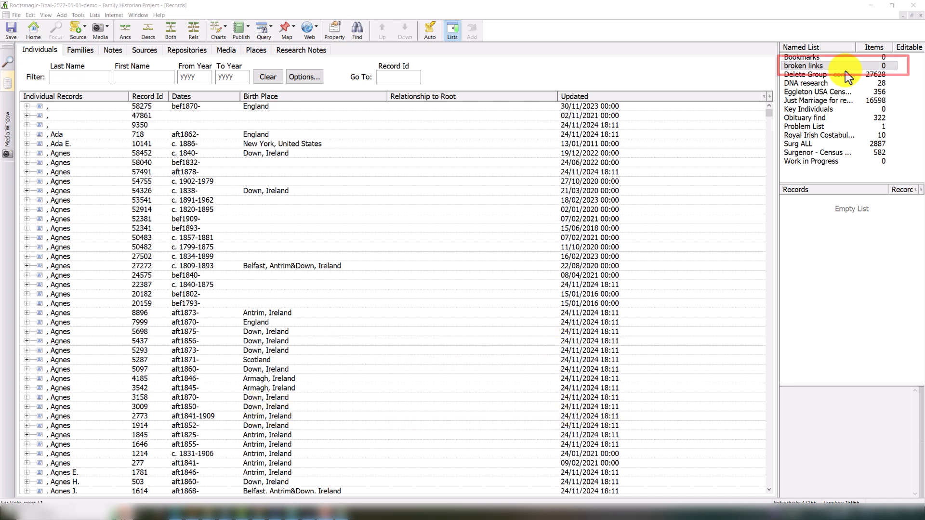
Check the Broken File Links media list, return to the records and delete the broken links named list, confirming its removal.
click(7, 128)
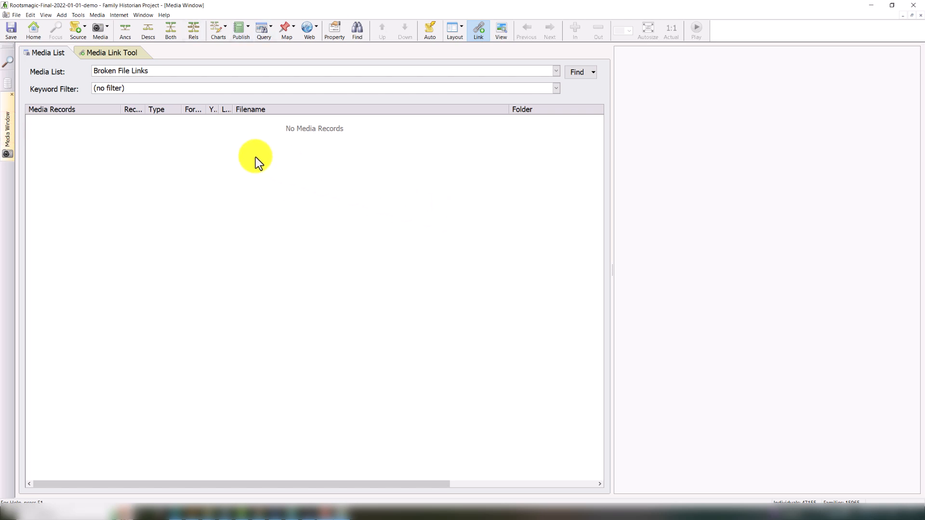
click(7, 82)
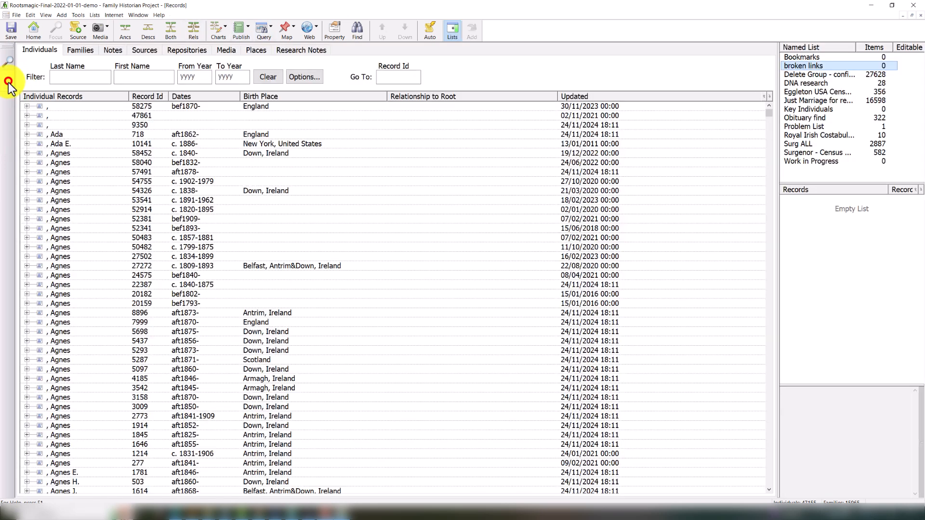
right_click(826, 65)
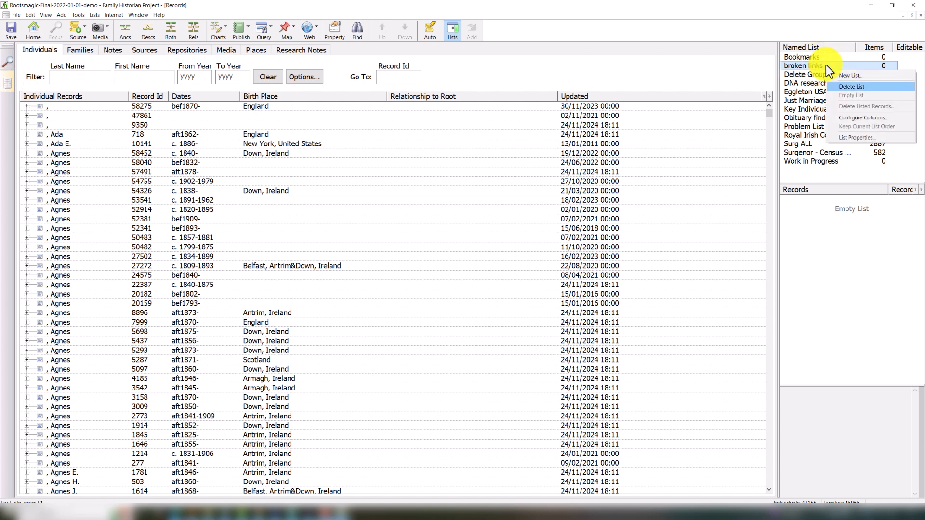
click(857, 87)
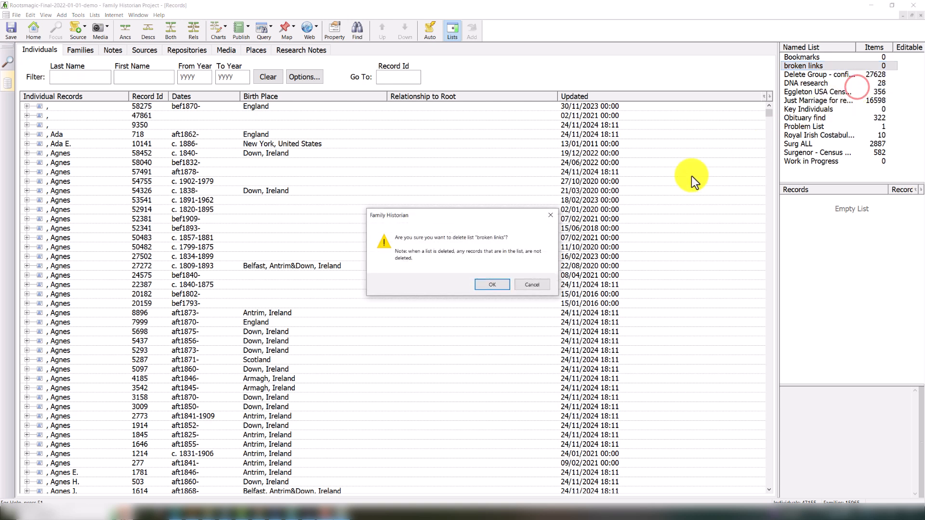
click(490, 285)
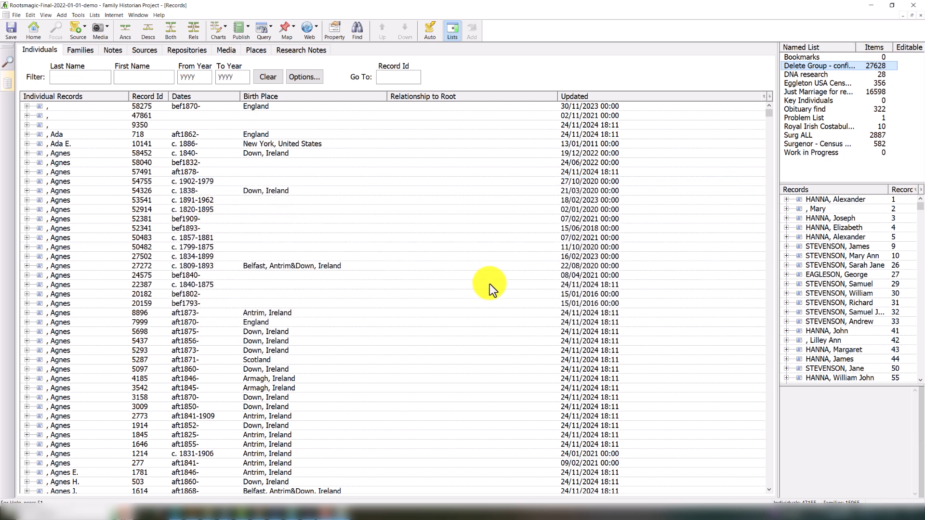
right_click(838, 84)
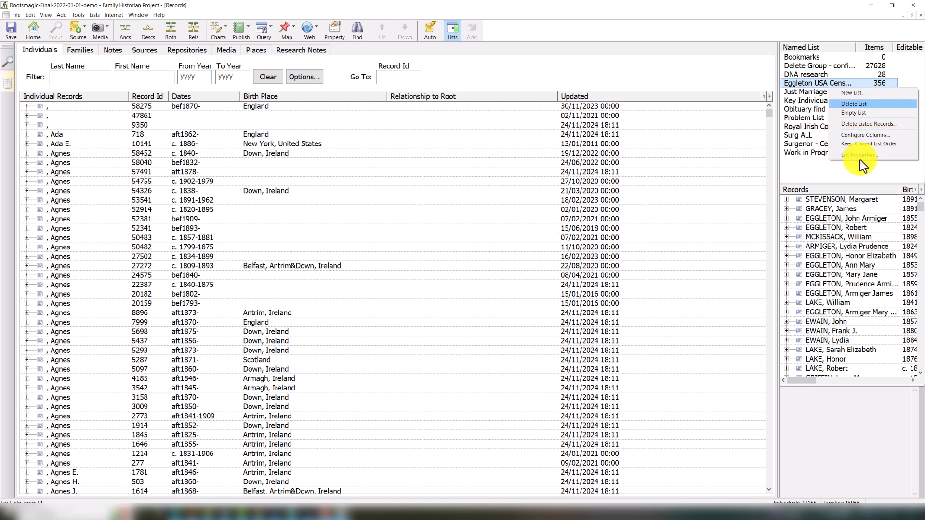
click(810, 84)
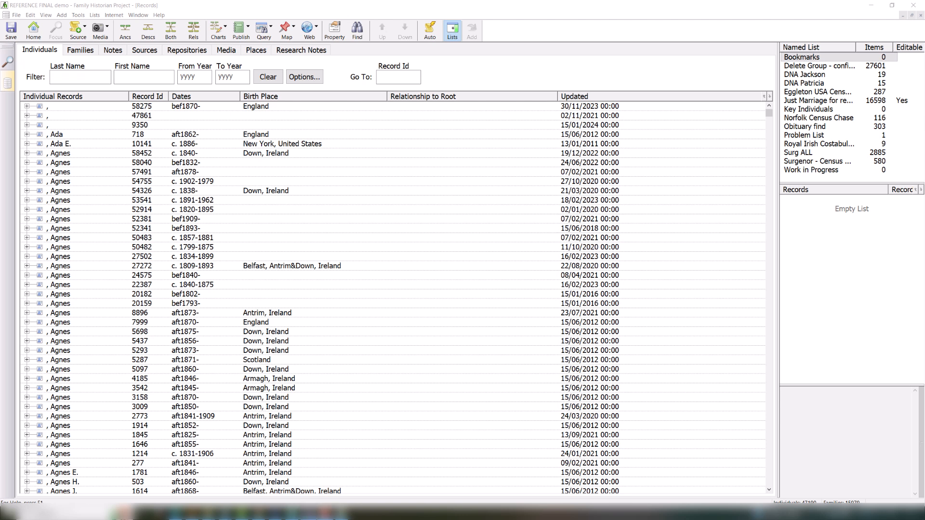
Review the DNA Jackson and DNA Patricia lists, view the expanded ancestors-and-descendants diagram for the sixth DNA Patricia record, and return to the records.
click(808, 74)
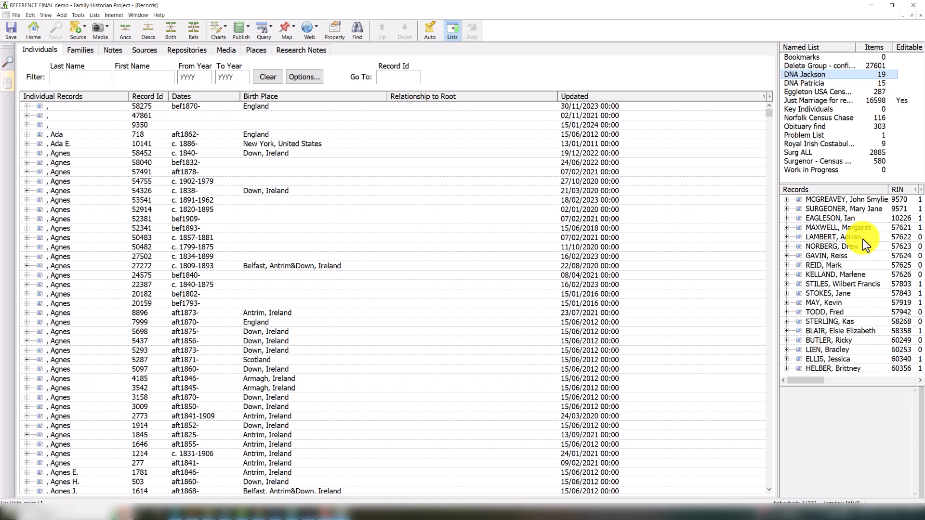
click(818, 83)
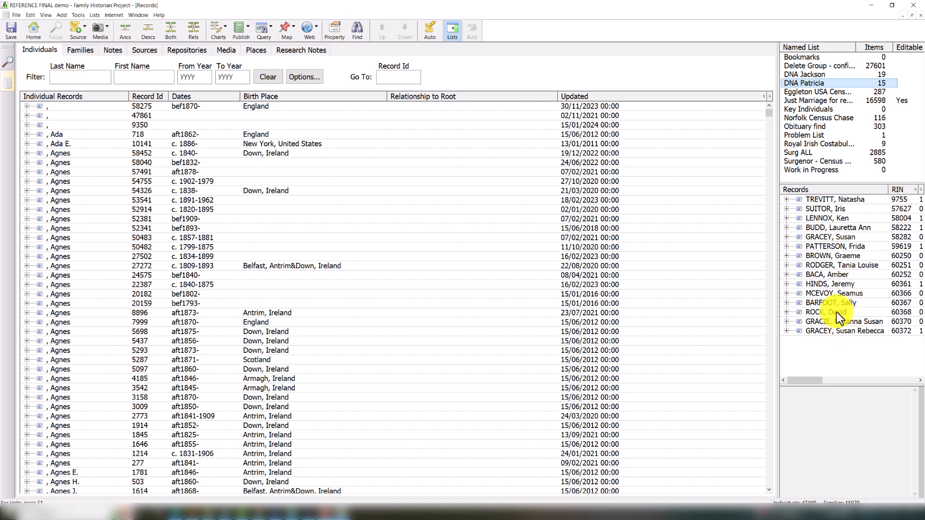
click(830, 246)
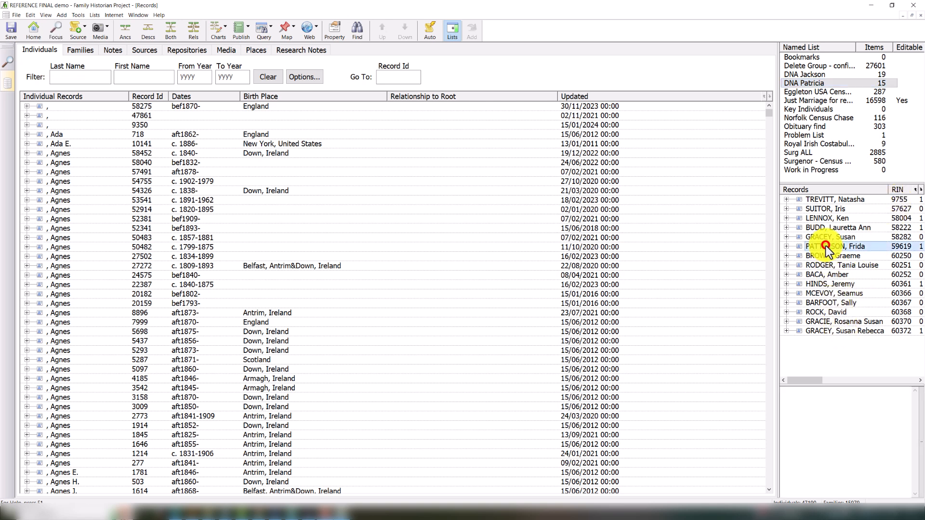
click(172, 30)
click(430, 296)
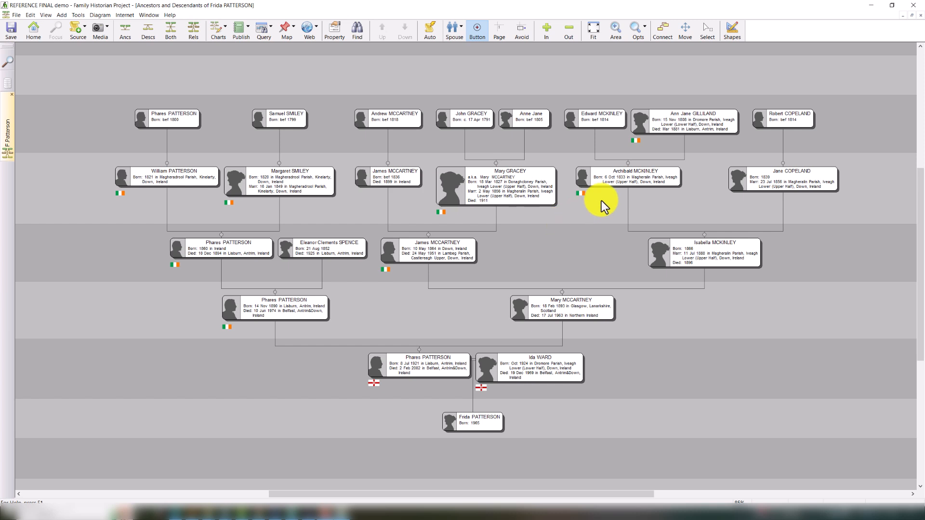
click(7, 83)
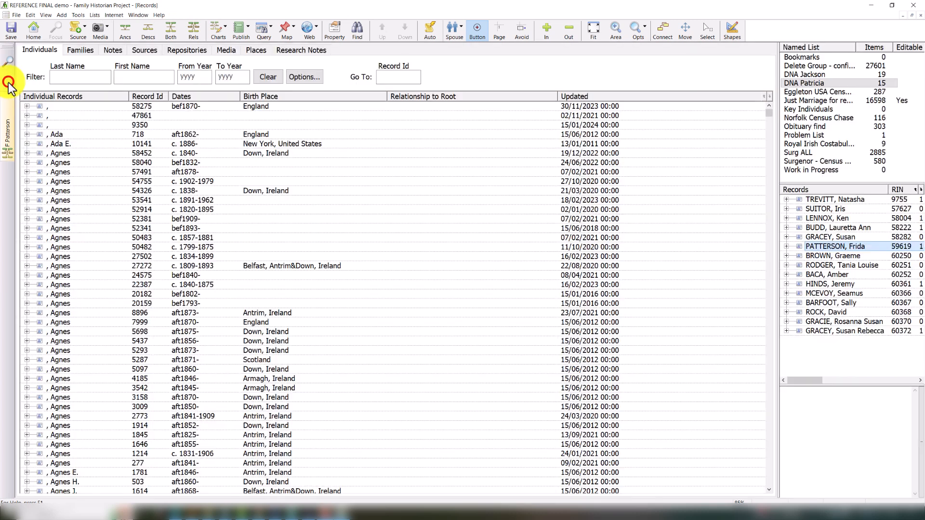
Examine the members of the Eggleton USA Census chase, Norfolk Census Chase, Obituary find and Surgenor - Census Chase lists.
click(815, 92)
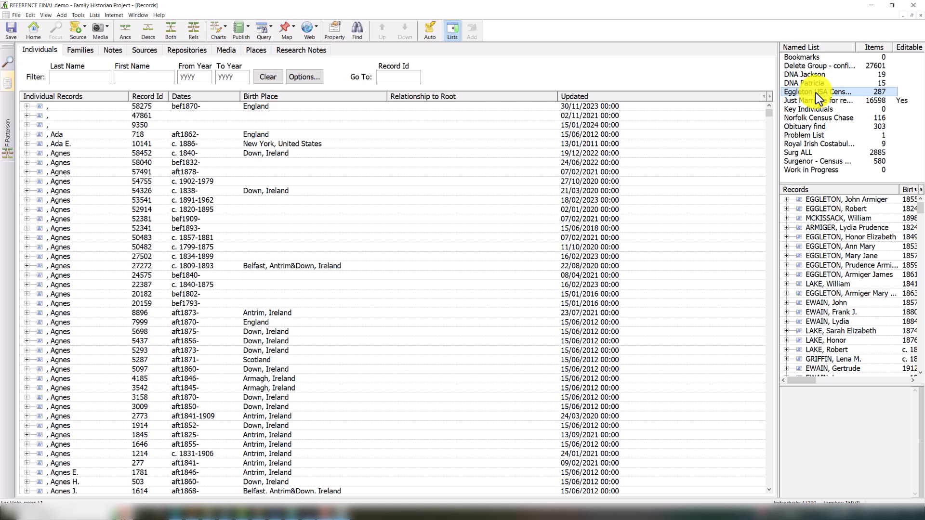
click(817, 119)
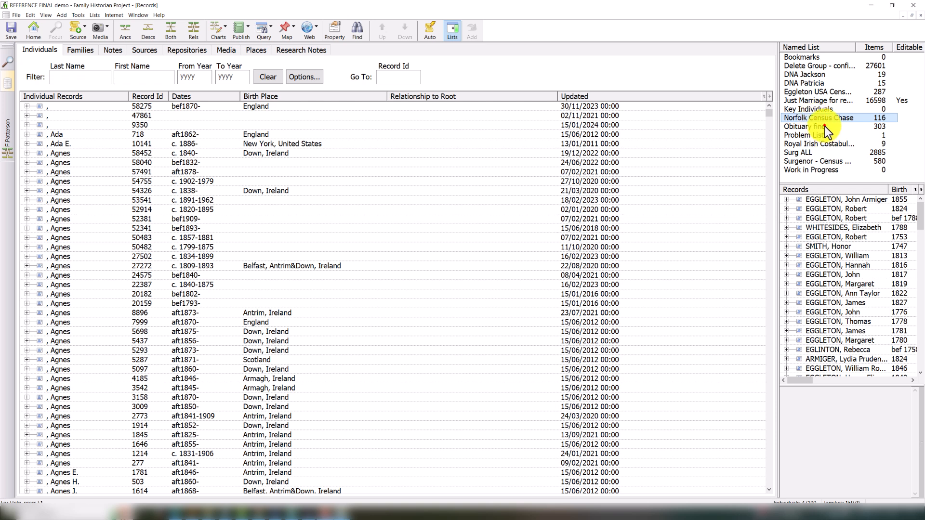
click(824, 126)
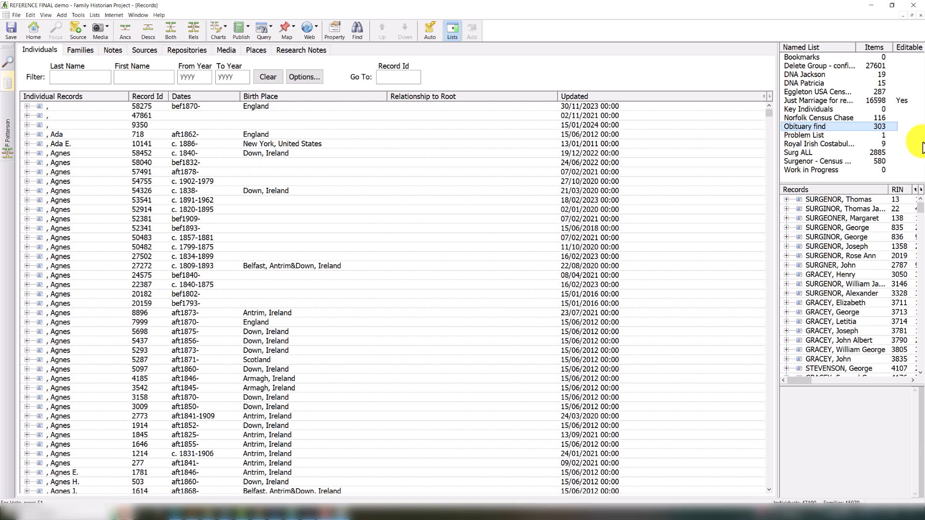
click(824, 161)
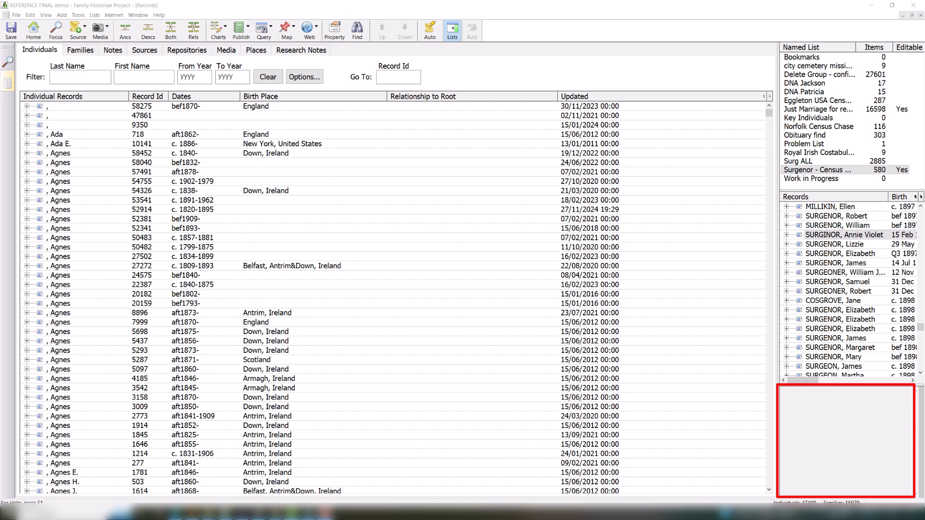
Paste a note about the parish record search for the highlighted person in the Surgenor - Census Chase list and review its text.
click(826, 235)
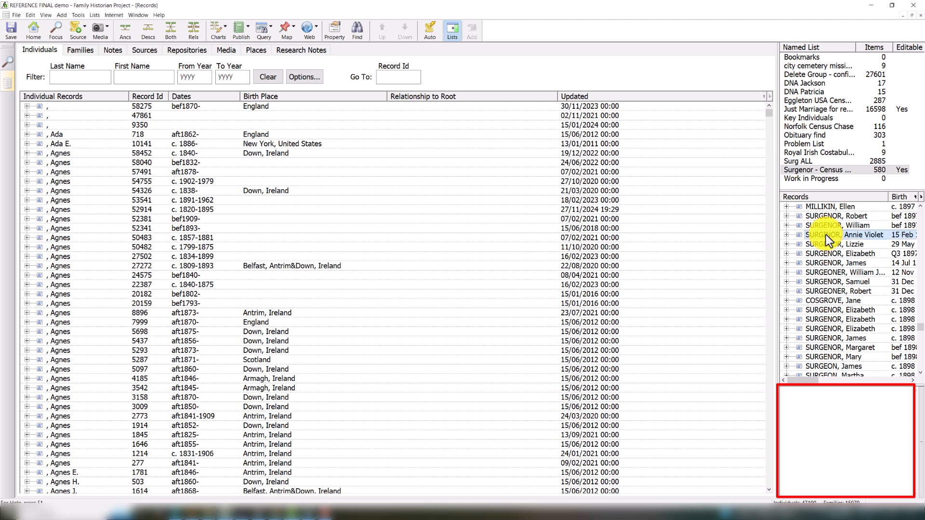
click(814, 423)
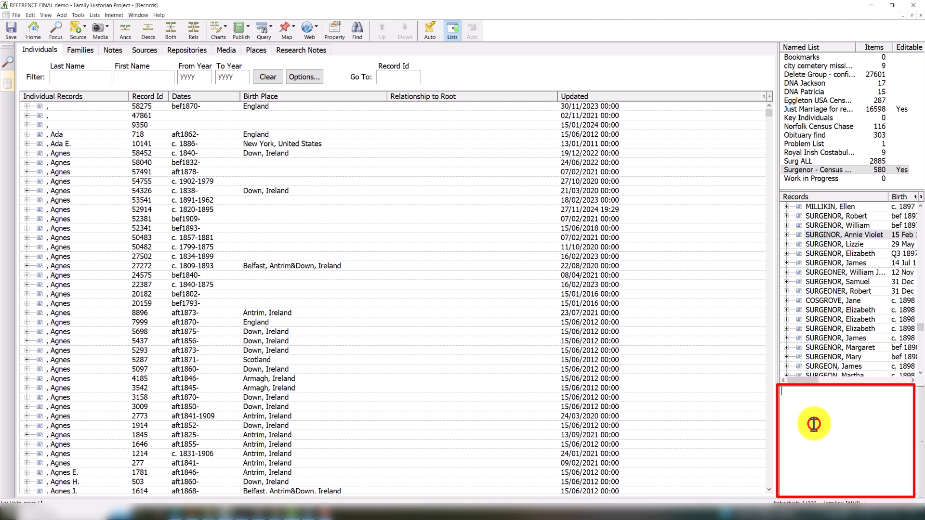
key(ctrl+v)
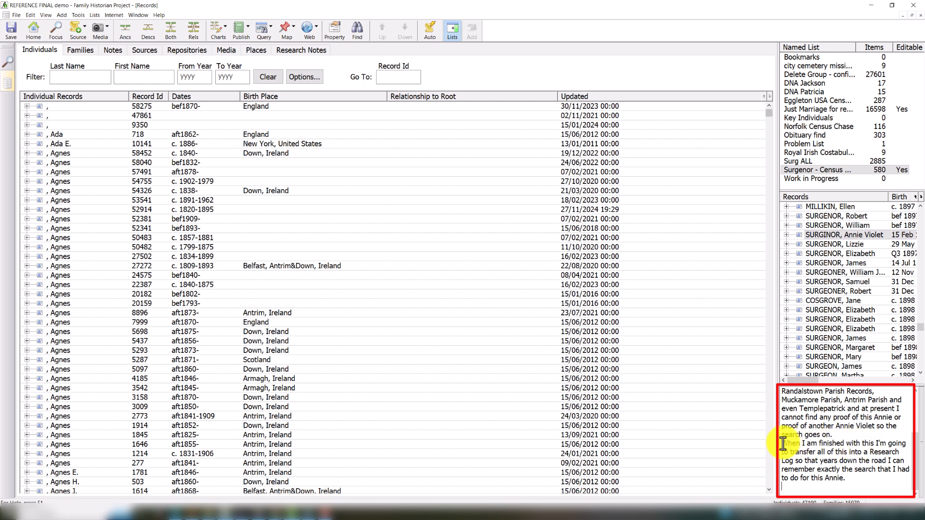
drag(783, 443, 864, 481)
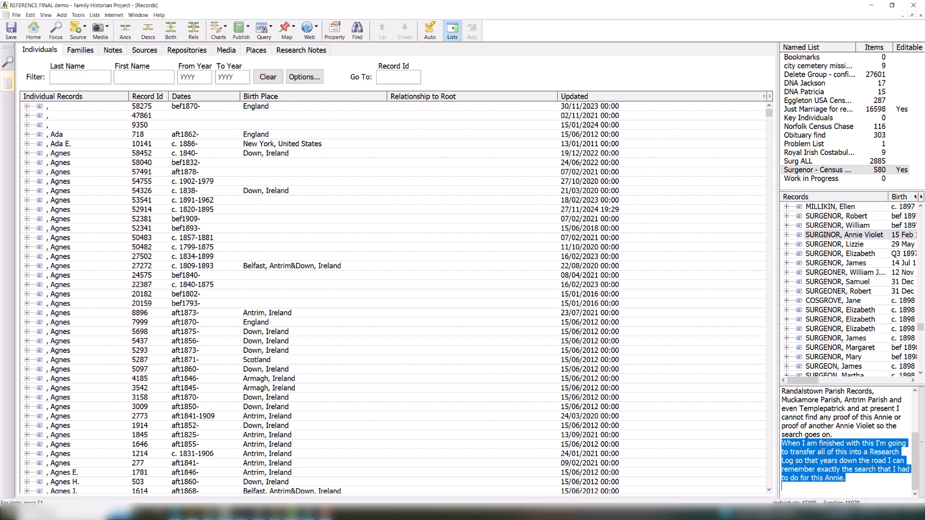
drag(913, 465, 914, 419)
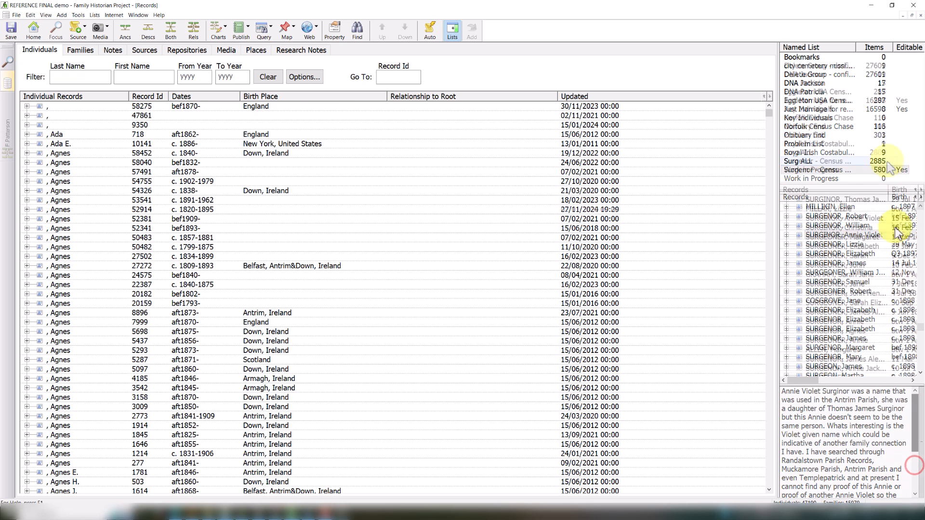
Widen the named list area and review the column configuration of the Surgenor - Census Chase list, keeping its current columns.
drag(776, 226, 245, 233)
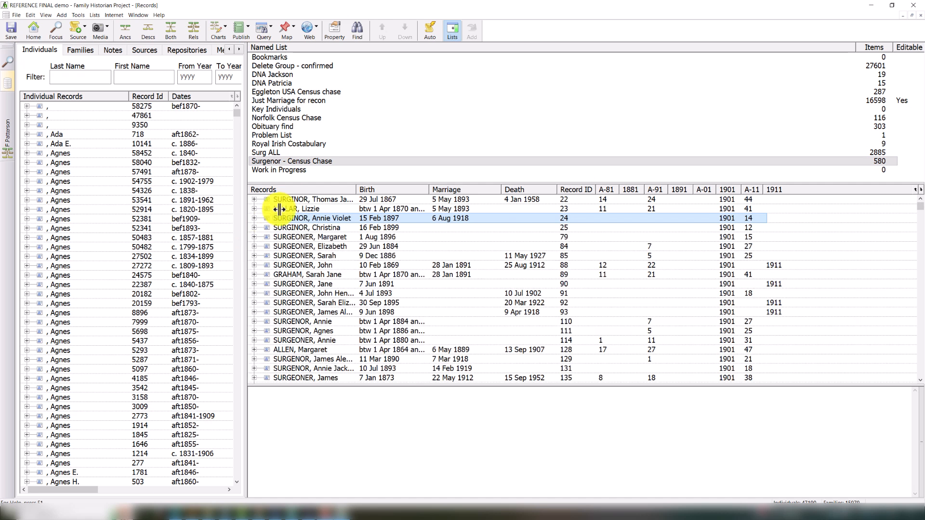
right_click(339, 161)
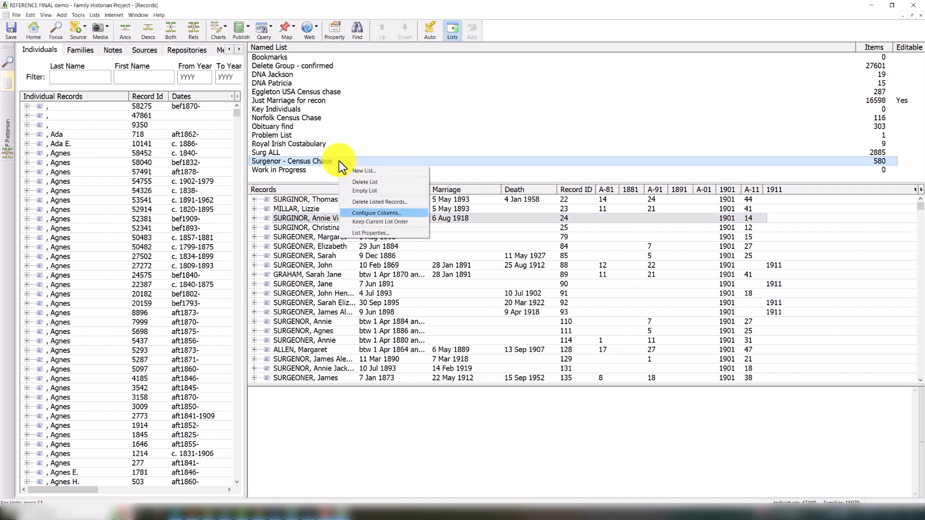
click(403, 213)
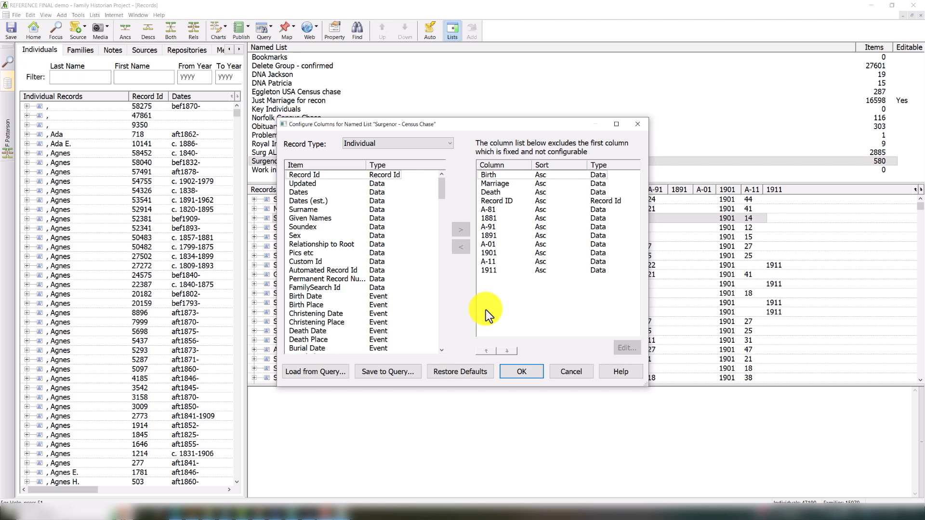
click(527, 371)
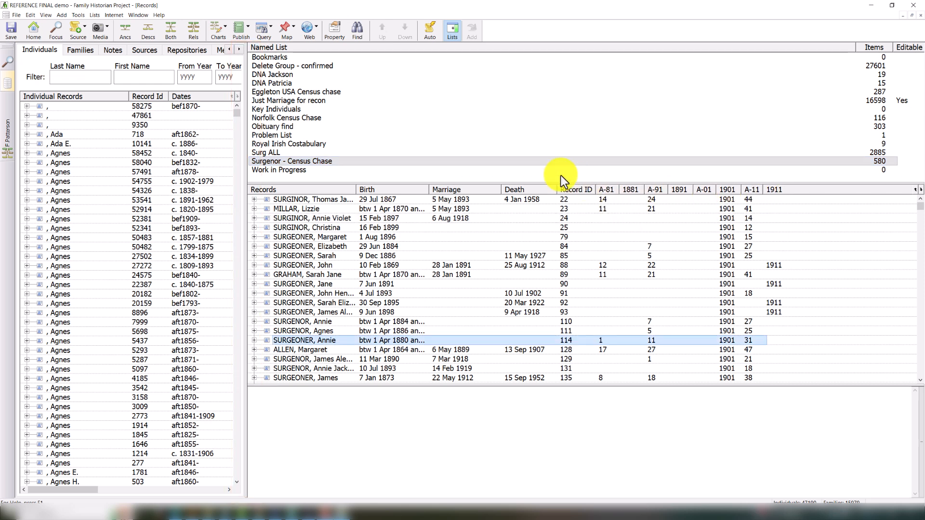
Examine the DNA Jackson match with 210 cM across 6 segments, including the DNA chat fact and the linked research note.
click(282, 74)
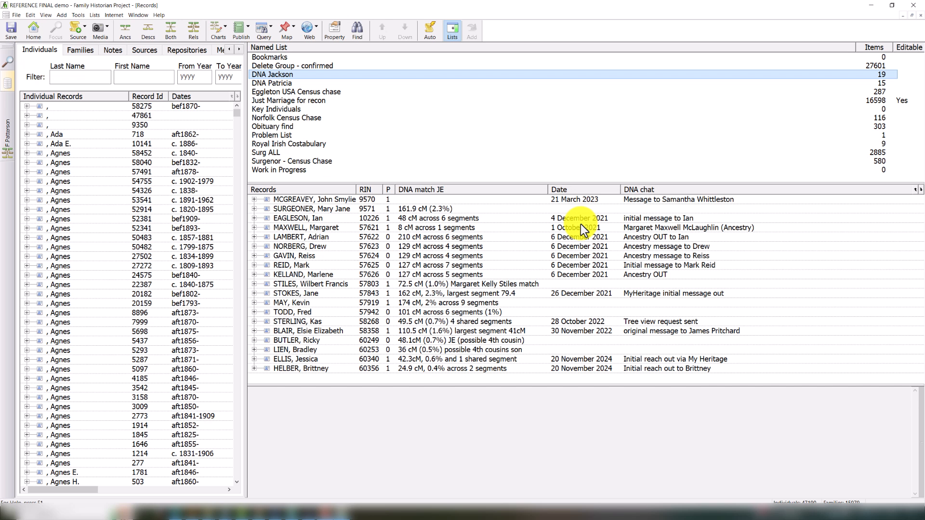
double_click(580, 236)
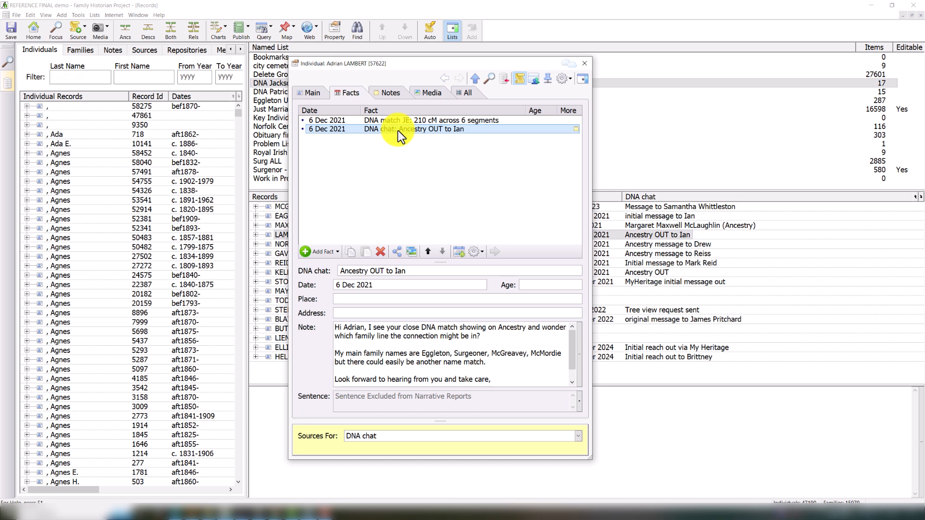
click(192, 50)
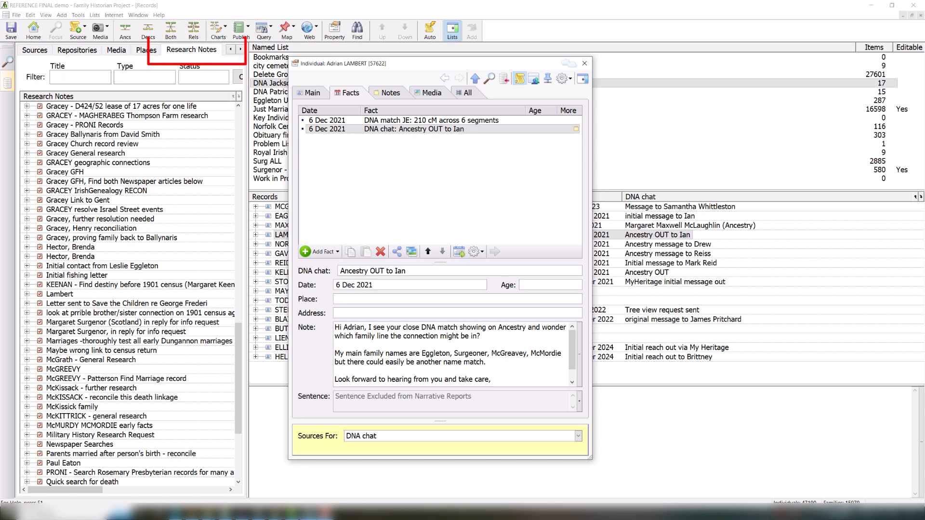
click(76, 294)
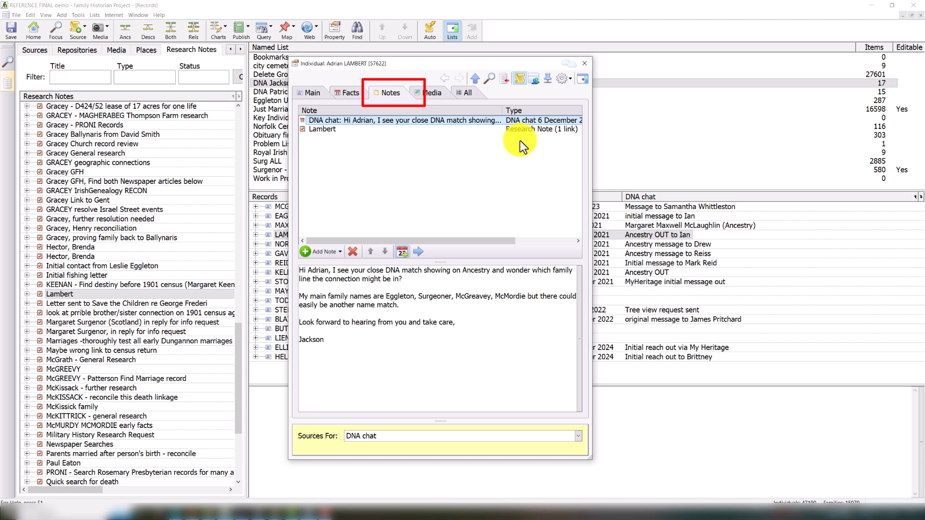
click(523, 129)
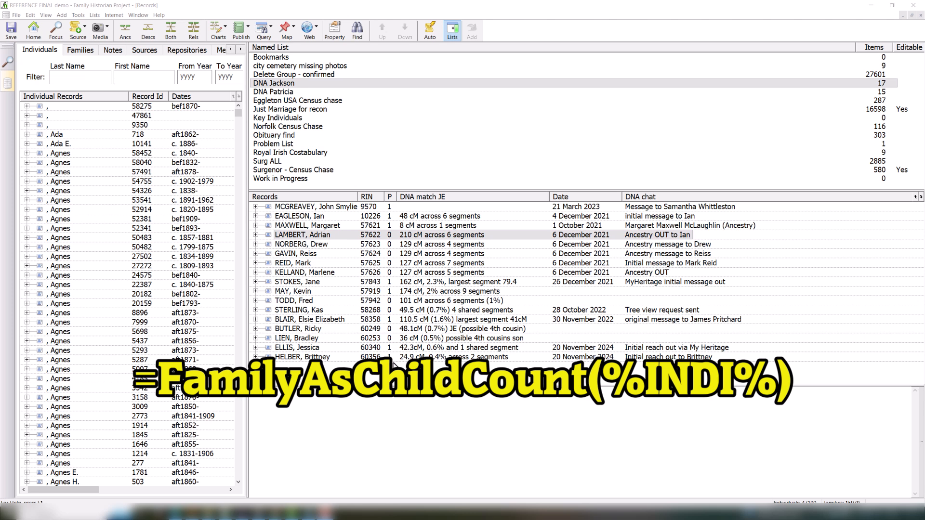
Sort the DNA Jackson list by the P column and by date.
click(390, 198)
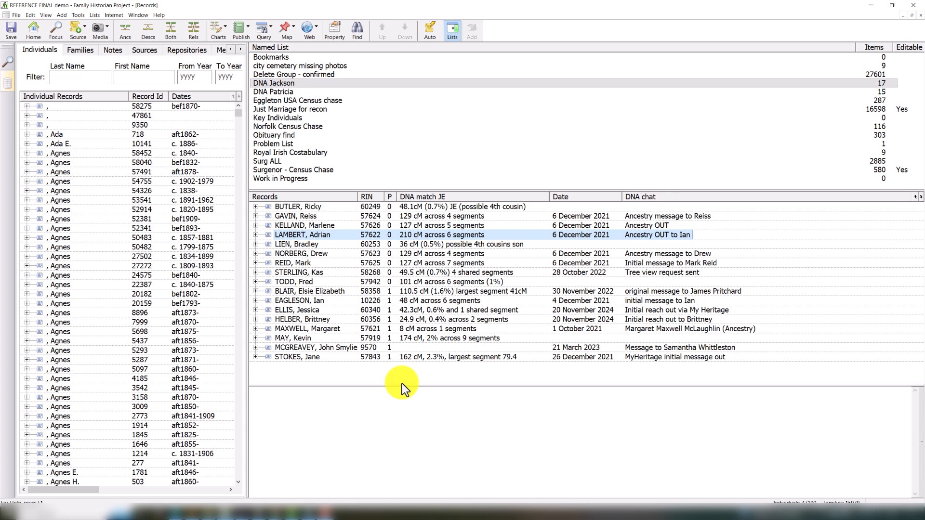
click(585, 197)
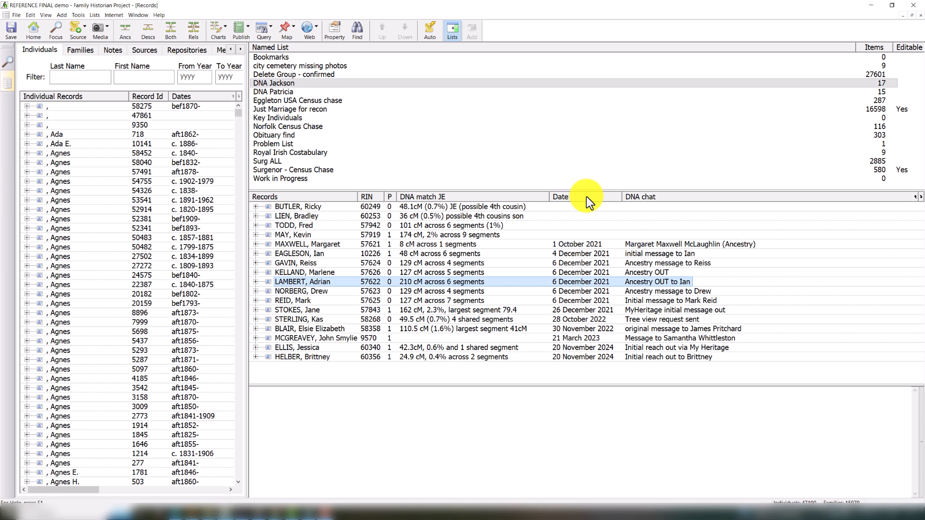
Read the DNA chat notes of the match dated 1 October 2021, close the record and sort the list by the P column again.
double_click(522, 244)
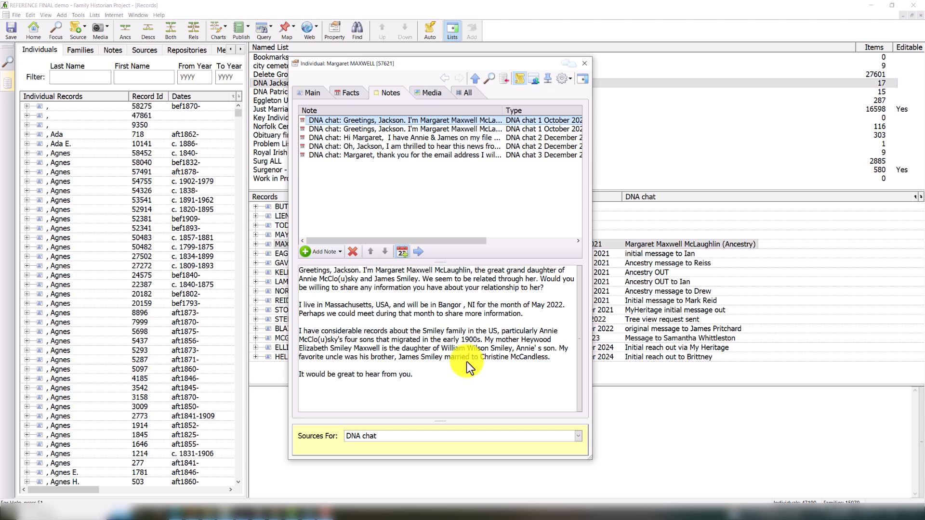
click(584, 64)
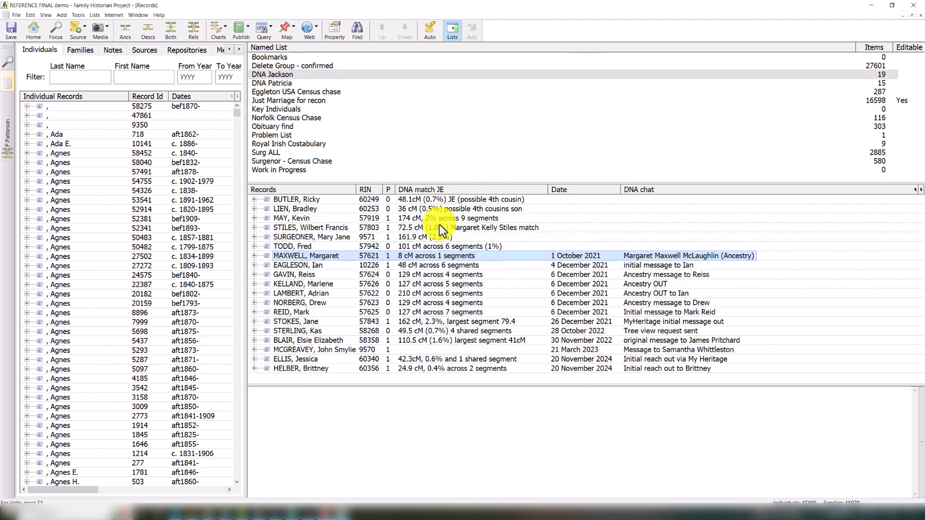
click(389, 294)
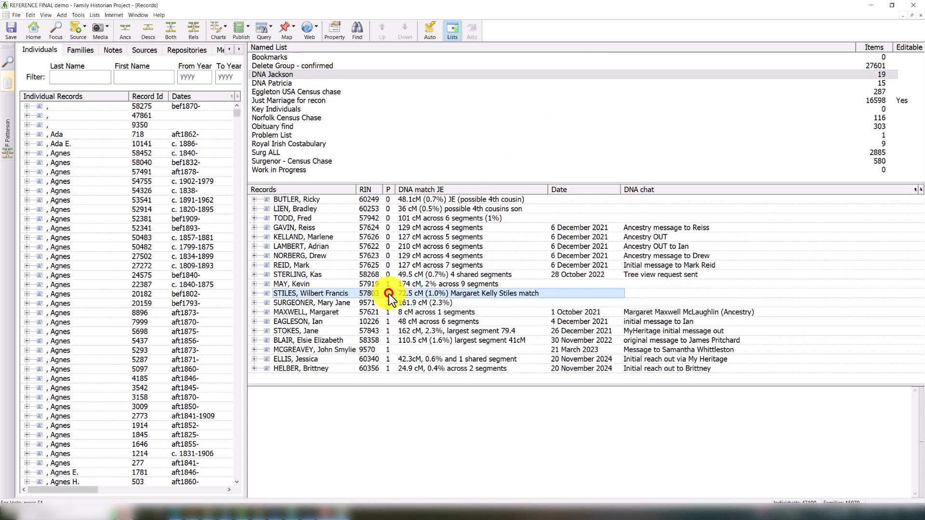
View the ancestor and descendant diagram of the 72.5 cM (1.0%) match, and remove that match from the DNA Jackson list.
click(172, 33)
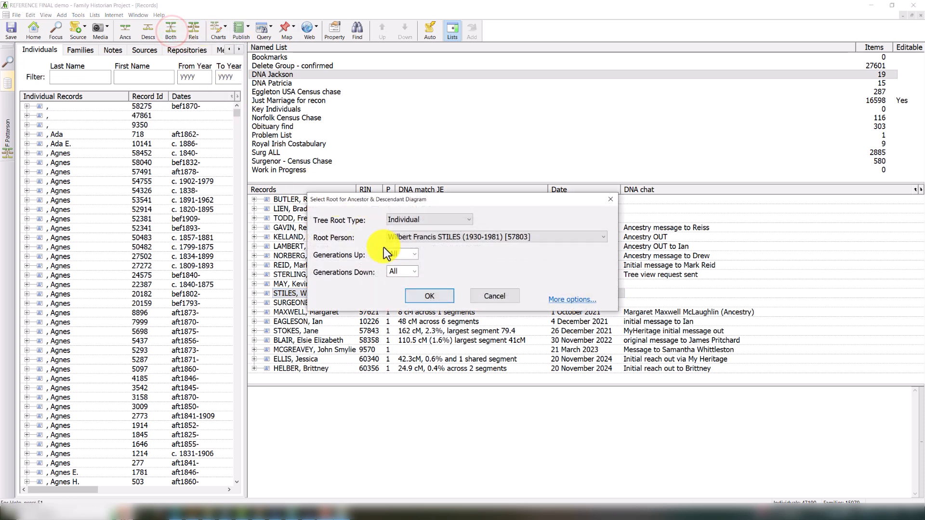
click(429, 295)
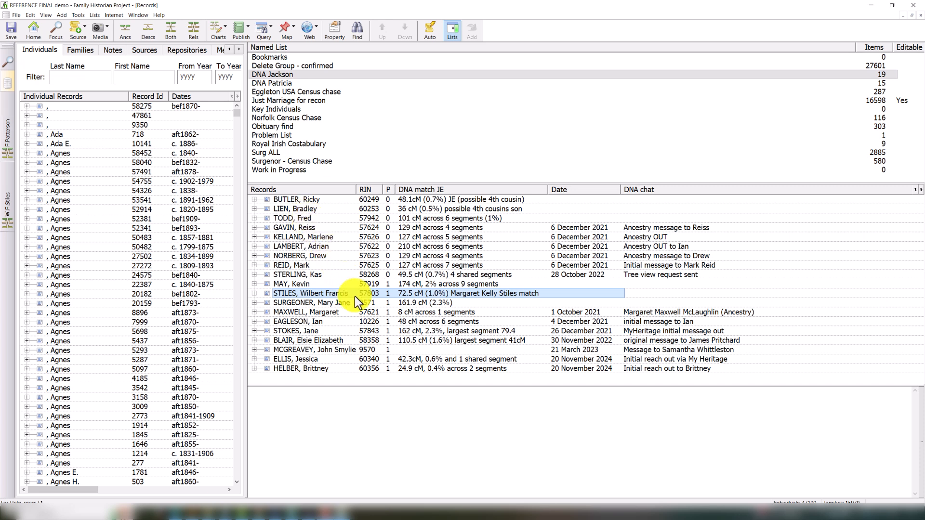
key(Delete)
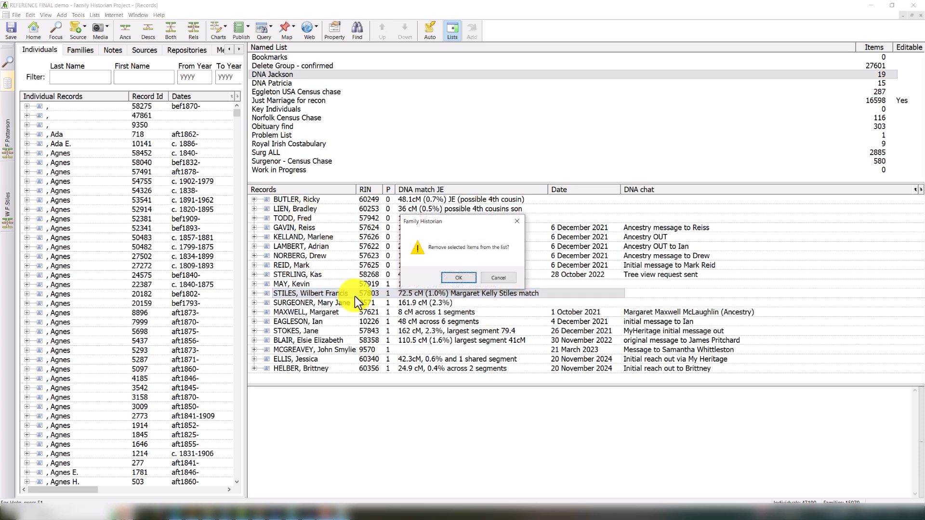
click(458, 278)
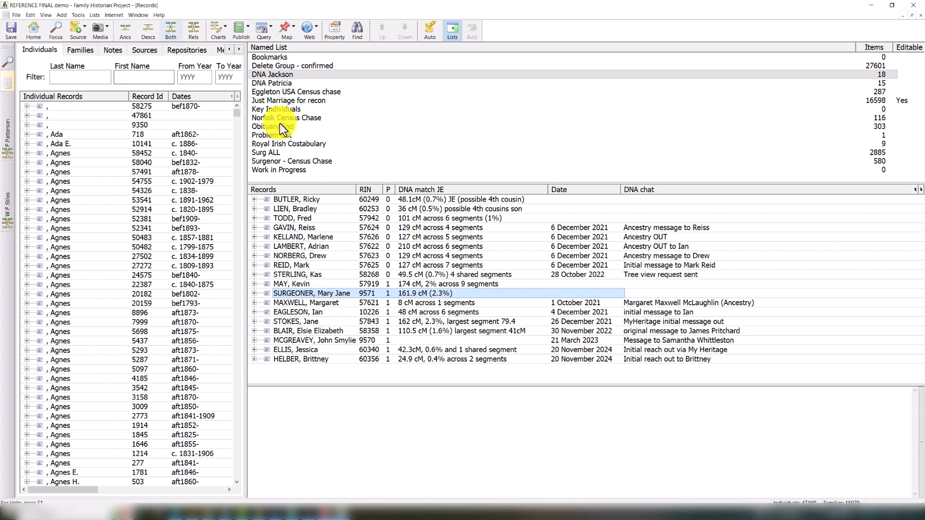
View the ancestor and descendant diagram of the 161.9 cM (2.3%) match, and remove that match from the DNA Jackson list.
click(169, 28)
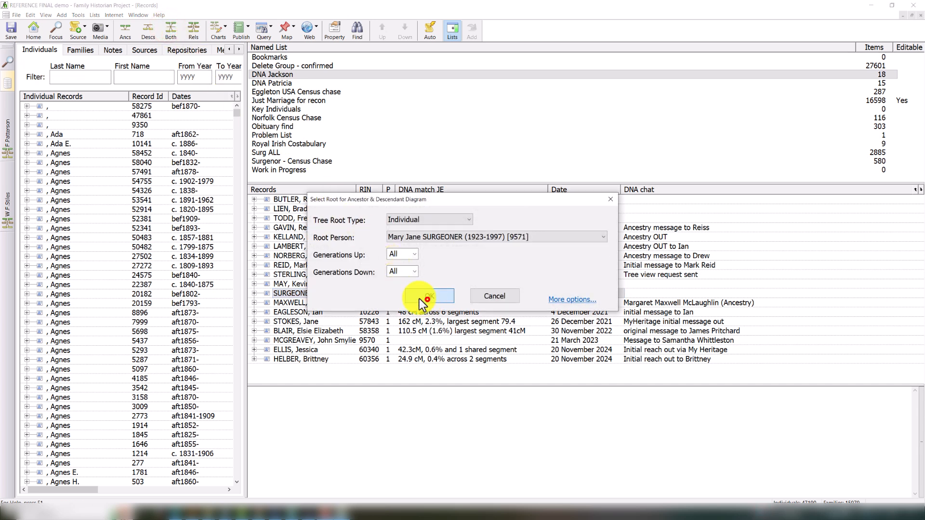
click(423, 299)
click(129, 165)
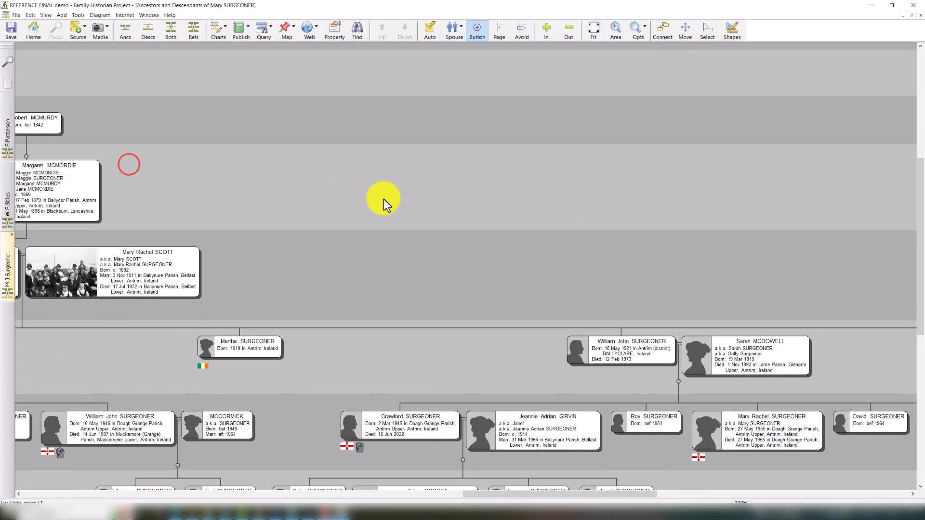
drag(384, 199, 619, 223)
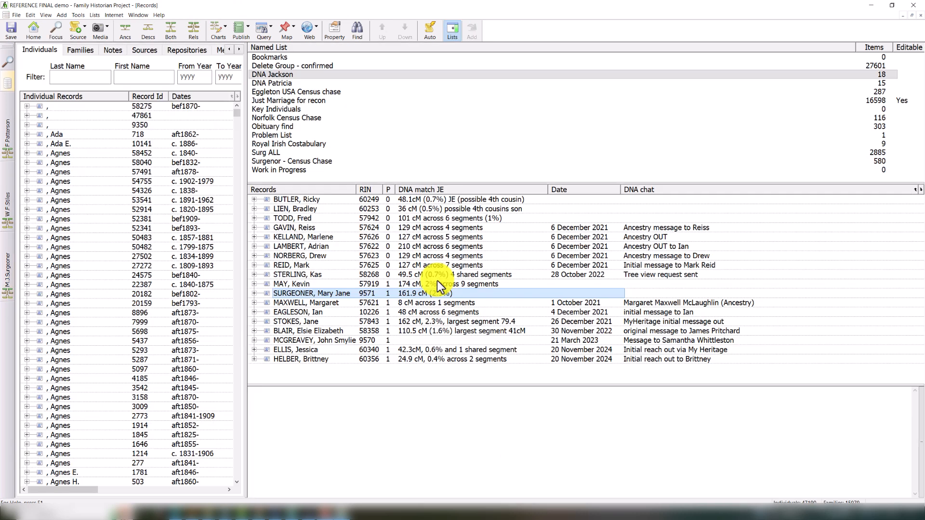
key(Delete)
click(452, 279)
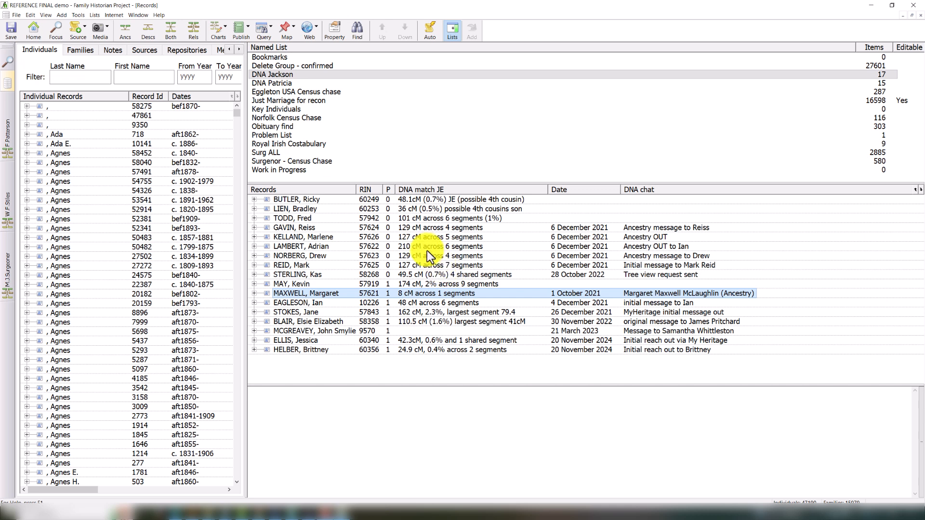
Examine the ancestor and descendant diagram of the match with 210 cM across 6 segments, and return to the records.
click(423, 245)
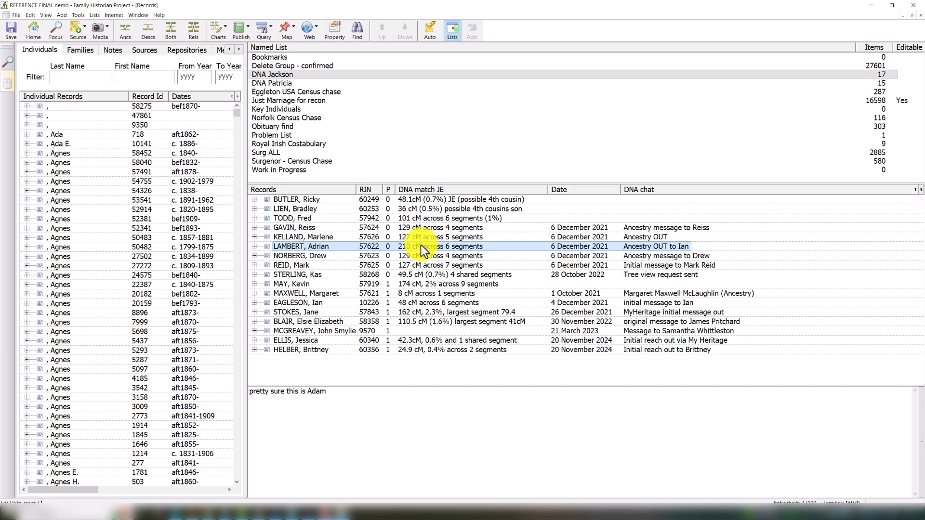
click(172, 31)
click(430, 295)
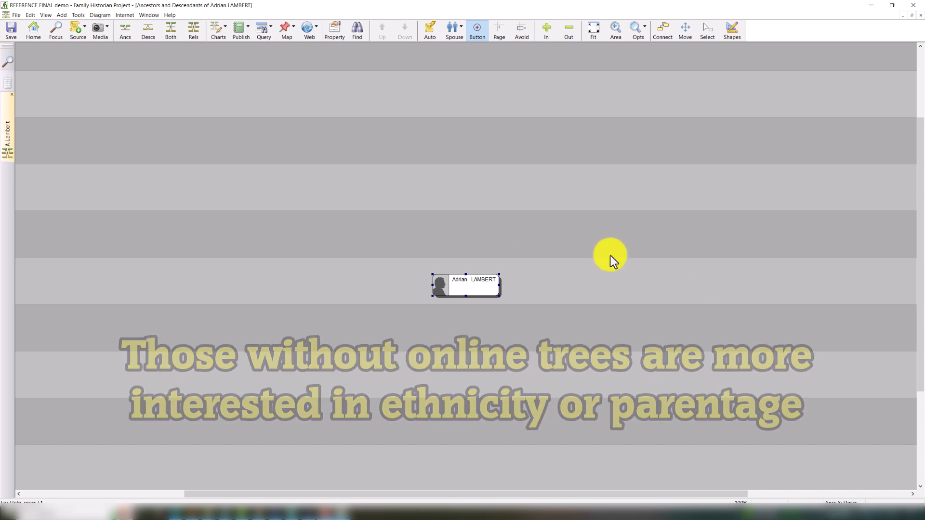
click(7, 83)
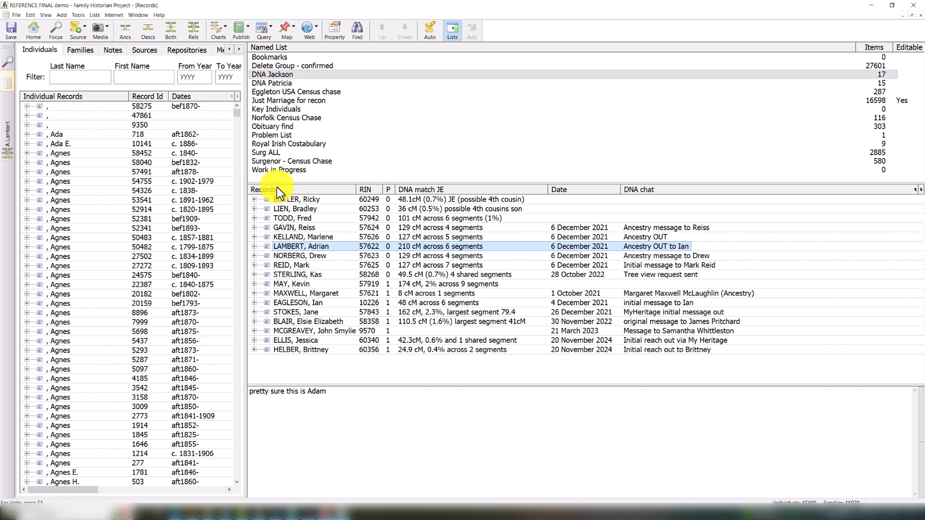
Examine the ancestor and descendant diagram of the match with 127 cM across 5 segments, and return to the records.
click(404, 236)
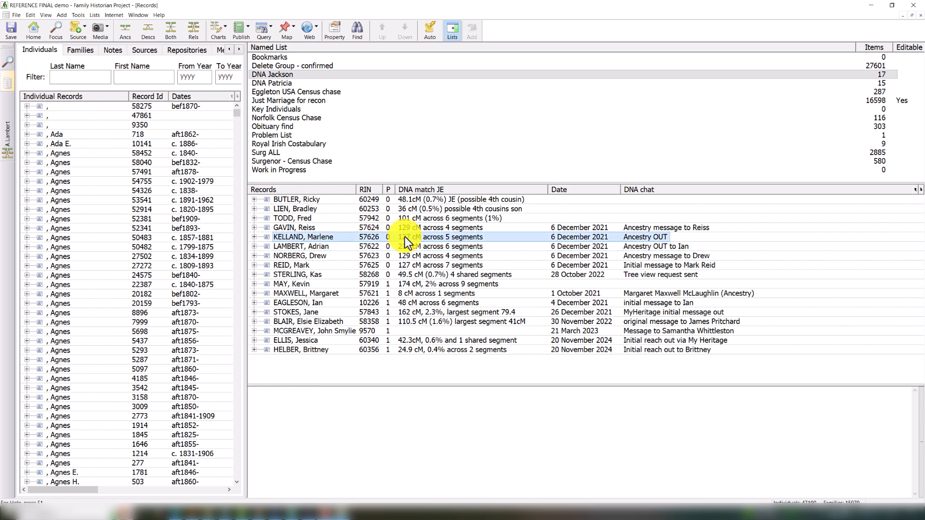
click(176, 31)
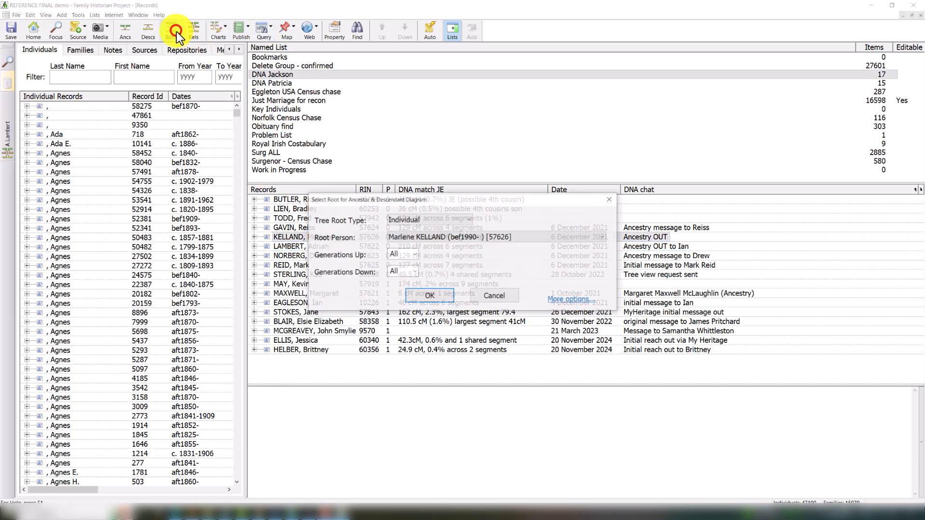
click(429, 298)
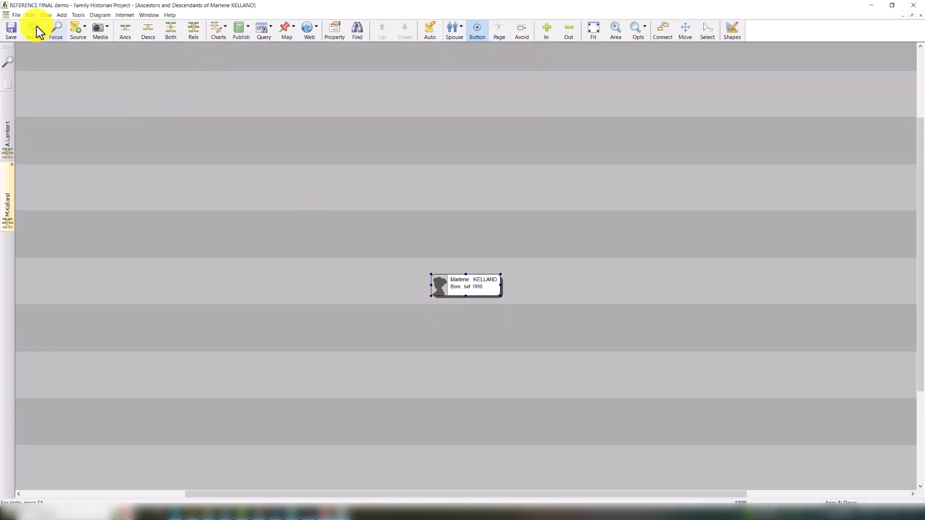
click(8, 83)
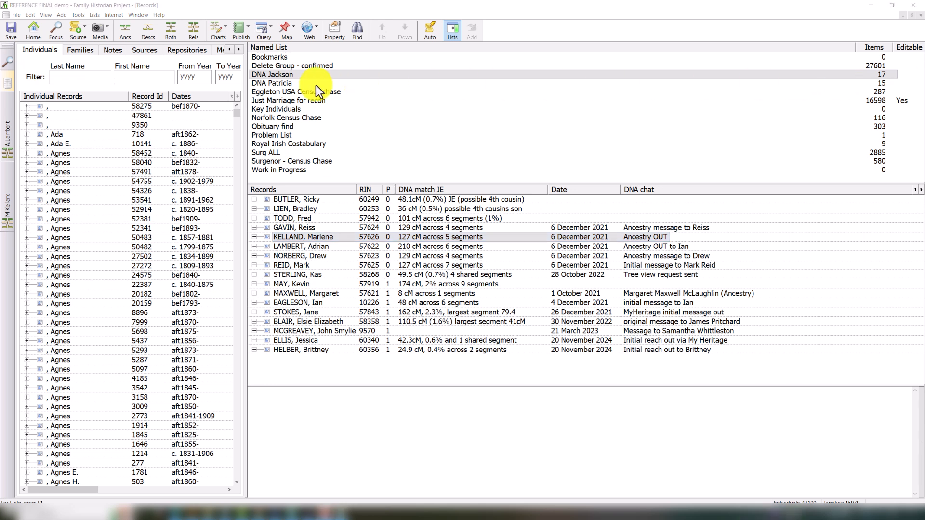
Review the records and custom columns of the DNA Patricia, Eggleton USA Census chase and Norfolk Census Chase lists.
click(281, 85)
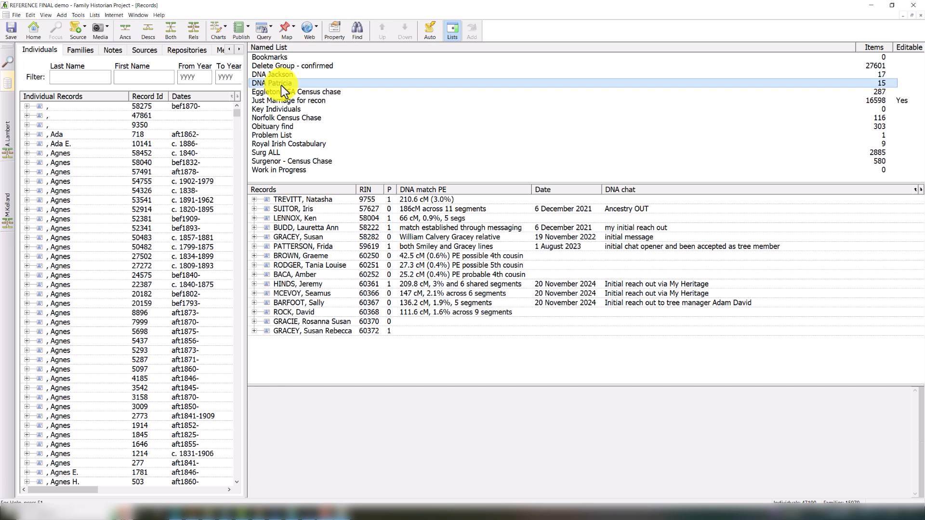
click(411, 321)
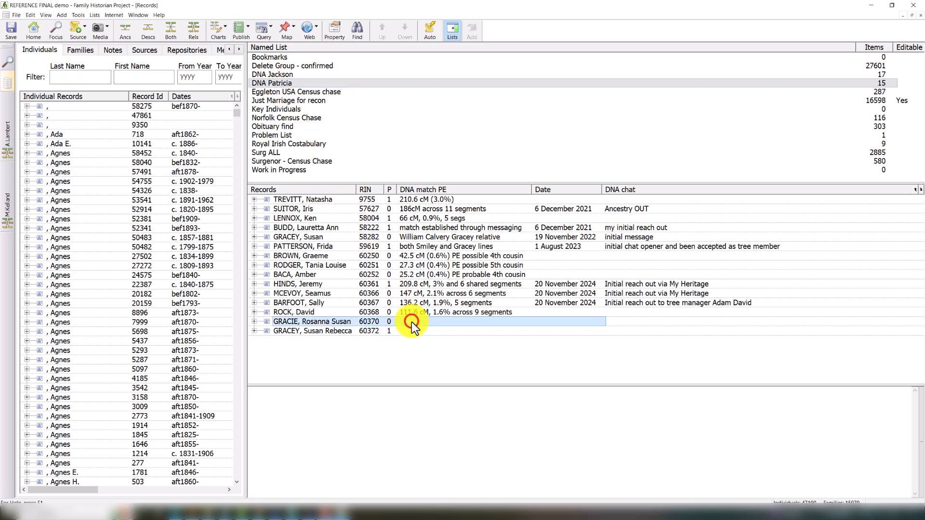
click(291, 92)
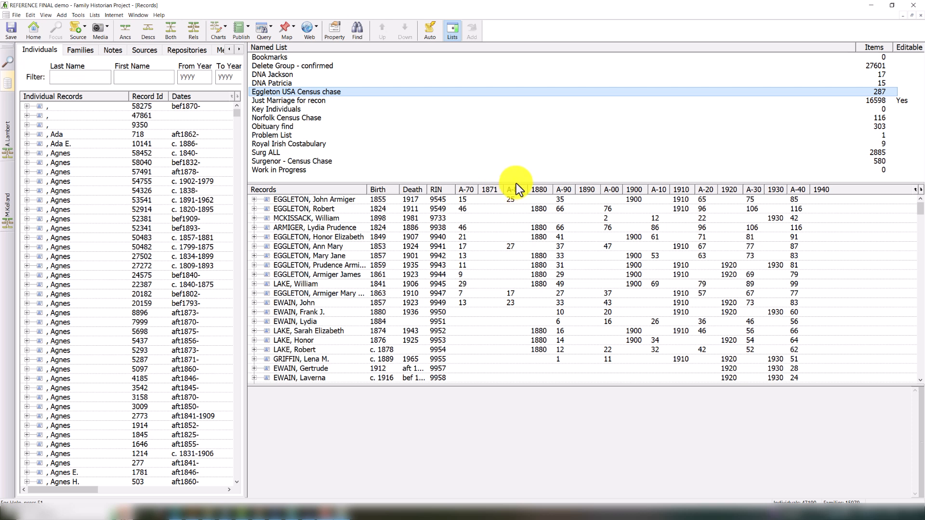
click(512, 210)
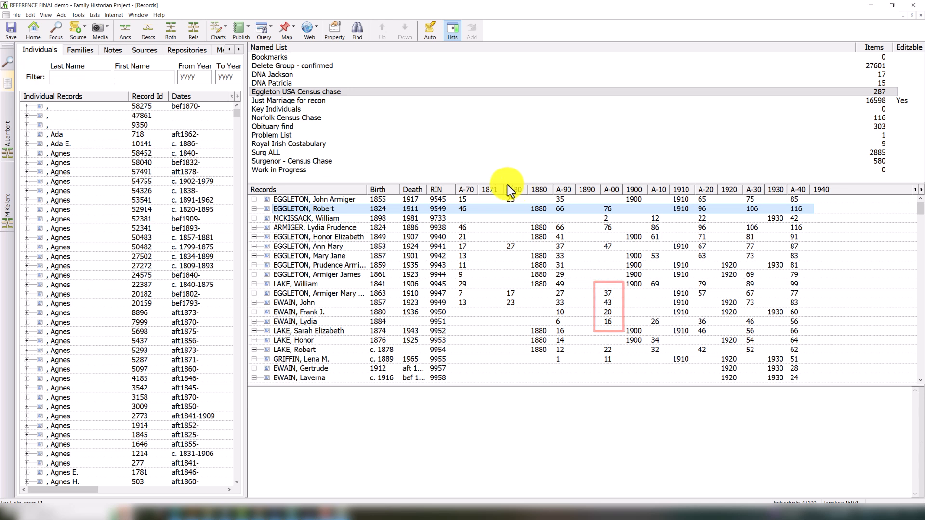
click(307, 118)
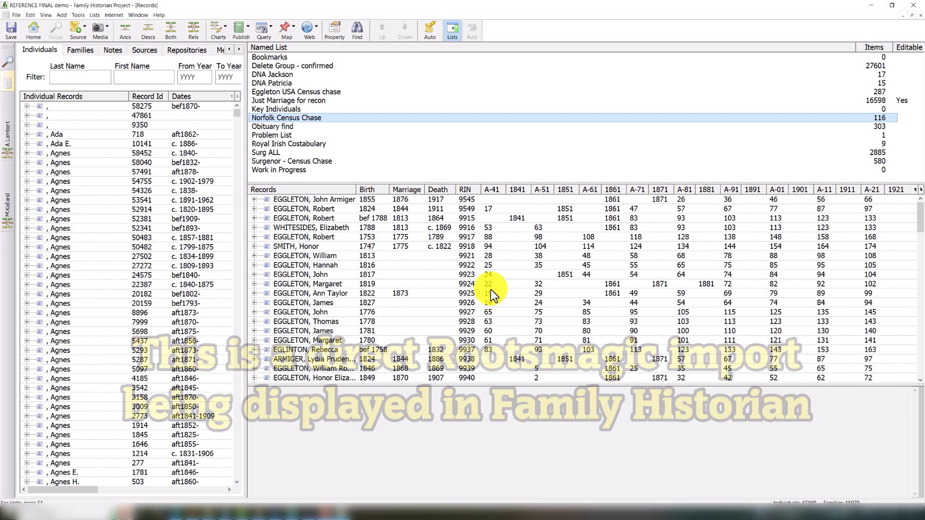
click(530, 275)
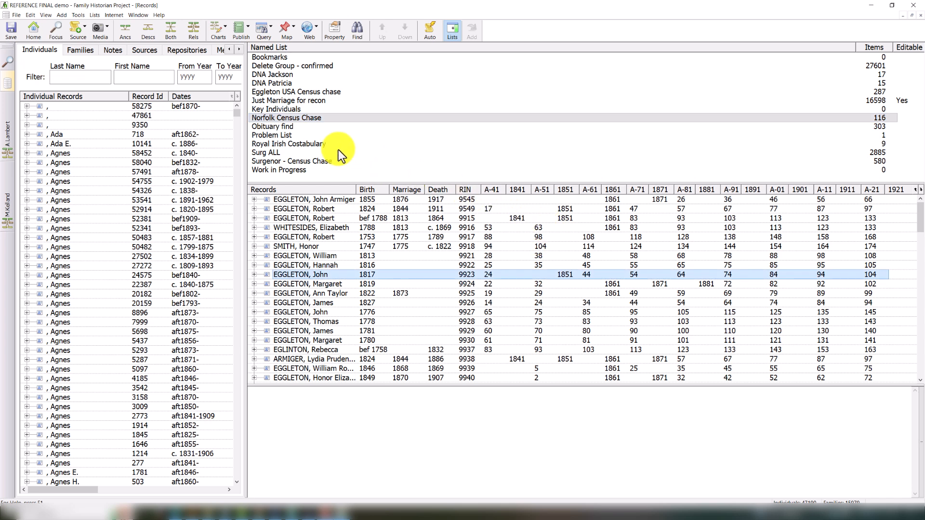
Examine the Obituary column notes of several records in the Obituary find list.
click(274, 126)
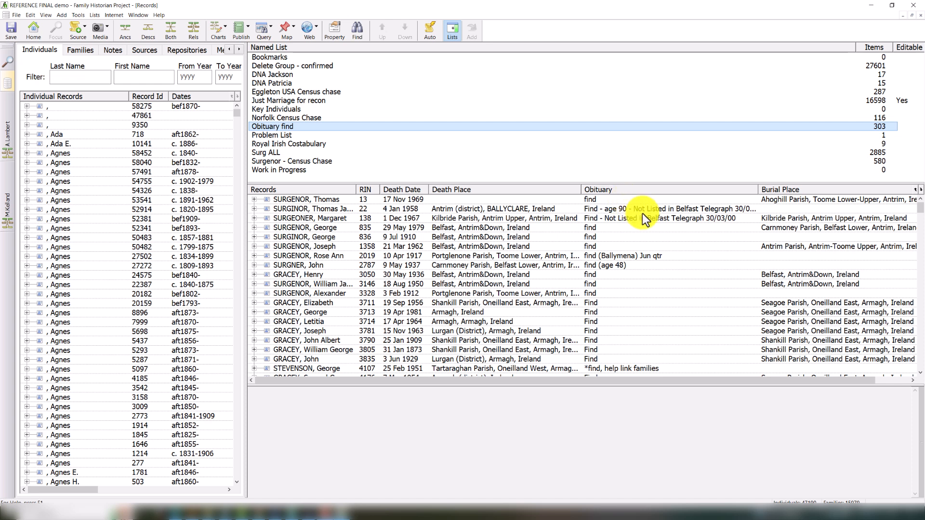
click(668, 209)
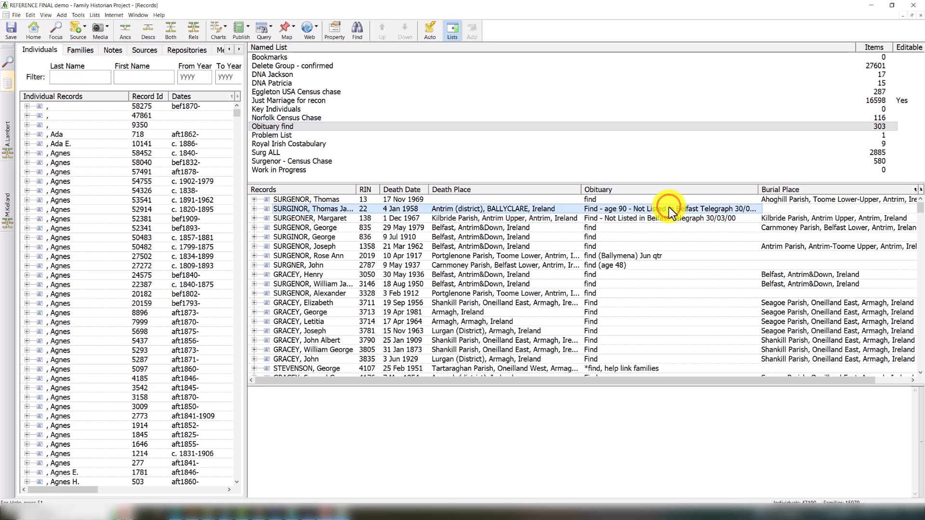
click(667, 219)
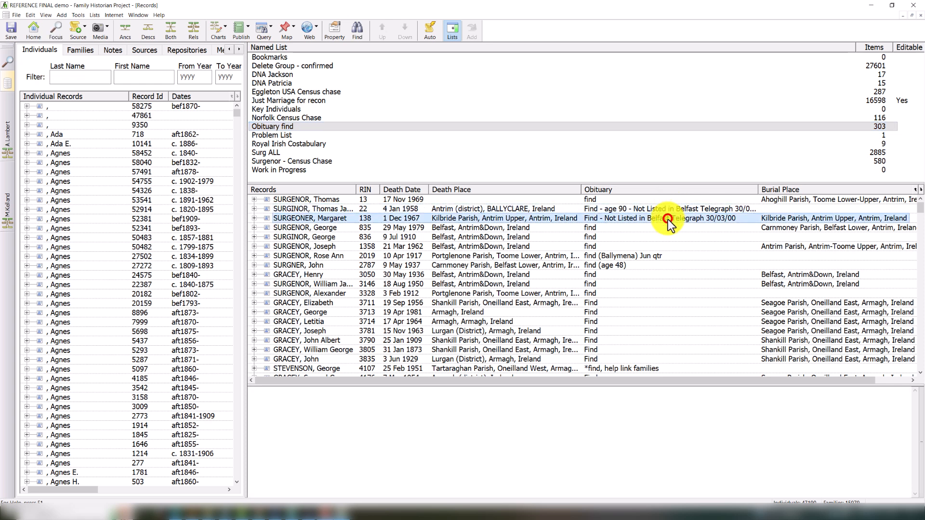
click(644, 255)
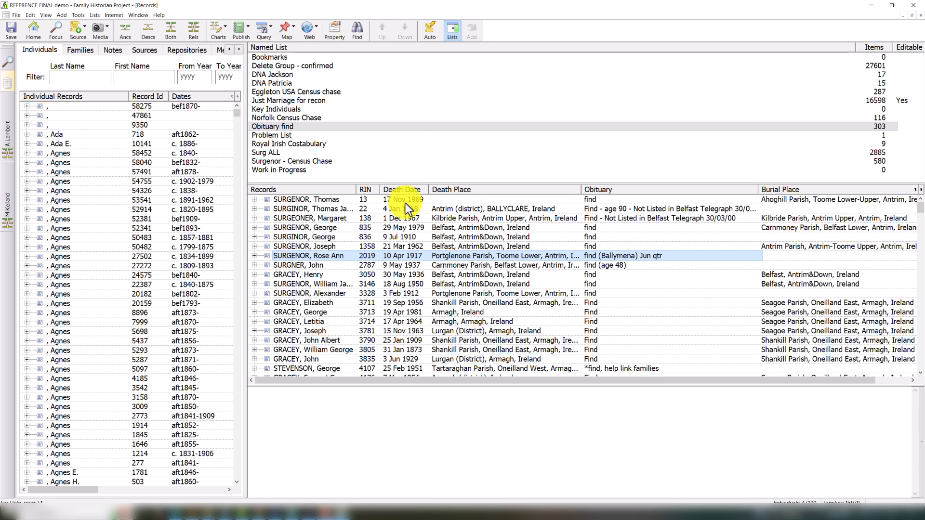
Sort the Surgenor - Census Chase list by birth and keep that as the list's saved order.
click(301, 162)
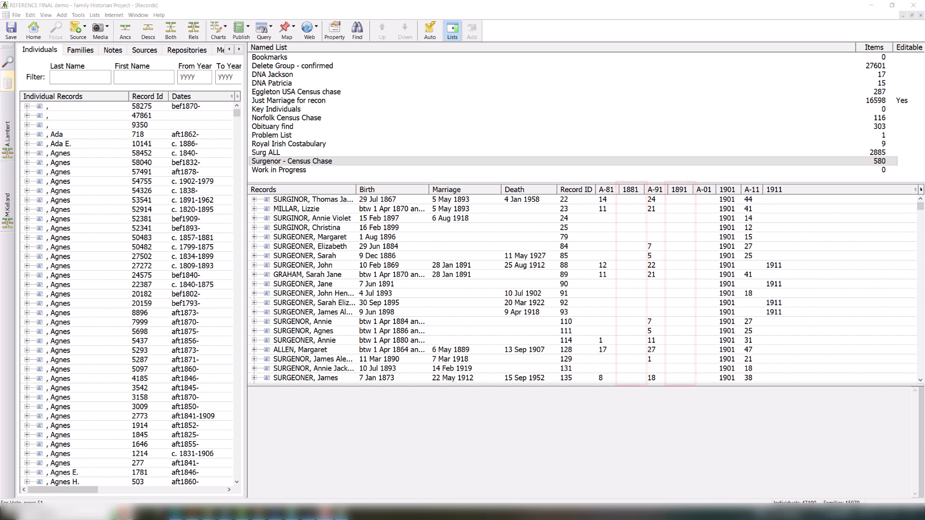
click(398, 189)
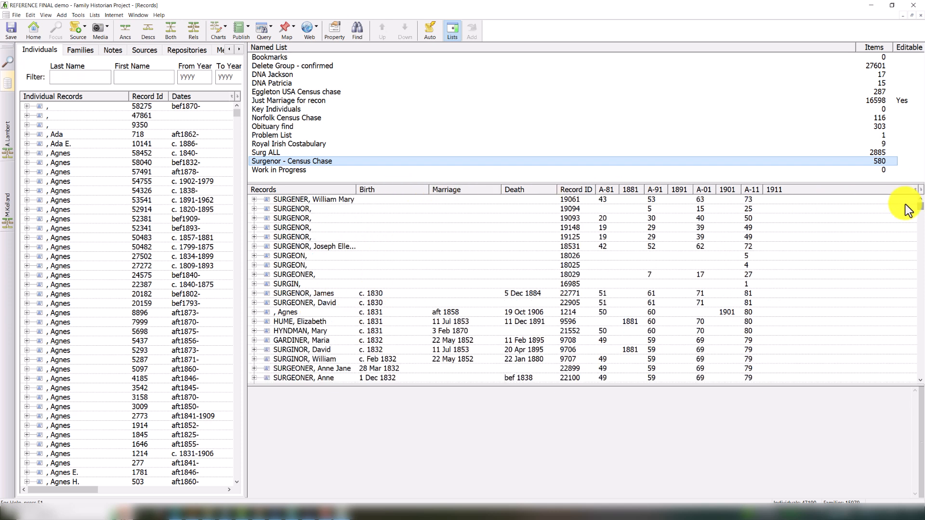
scroll(919, 206, down, 3)
mouse_move(919, 206)
mouse_down()
mouse_move(924, 350)
mouse_move(924, 250)
mouse_move(902, 219)
mouse_move(903, 199)
mouse_up()
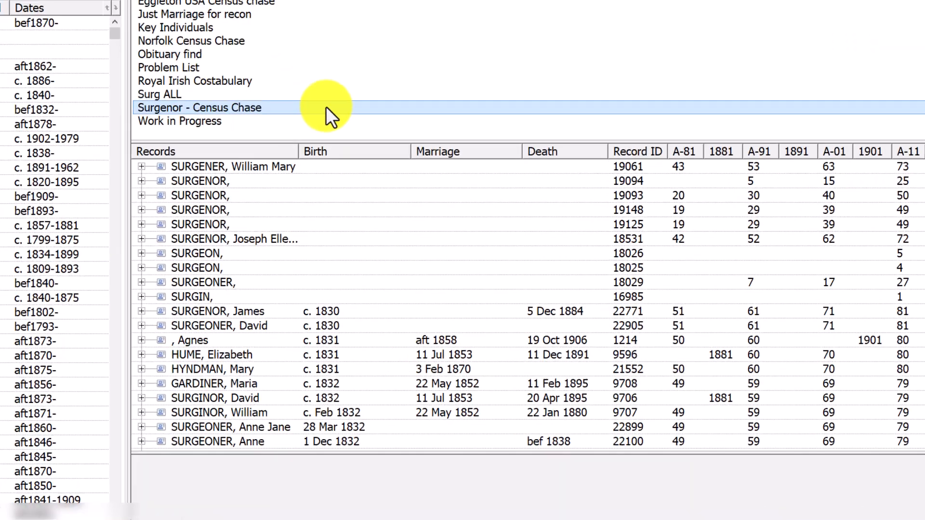
right_click(373, 161)
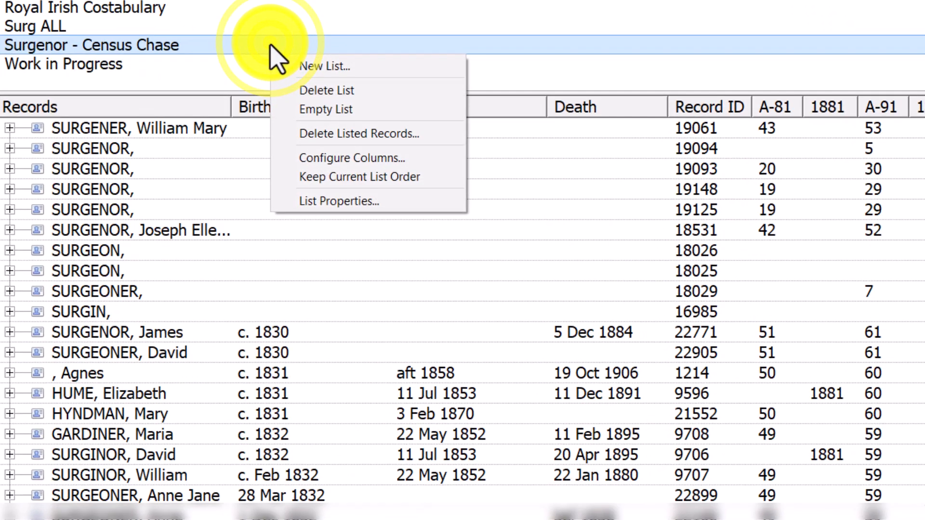
click(361, 177)
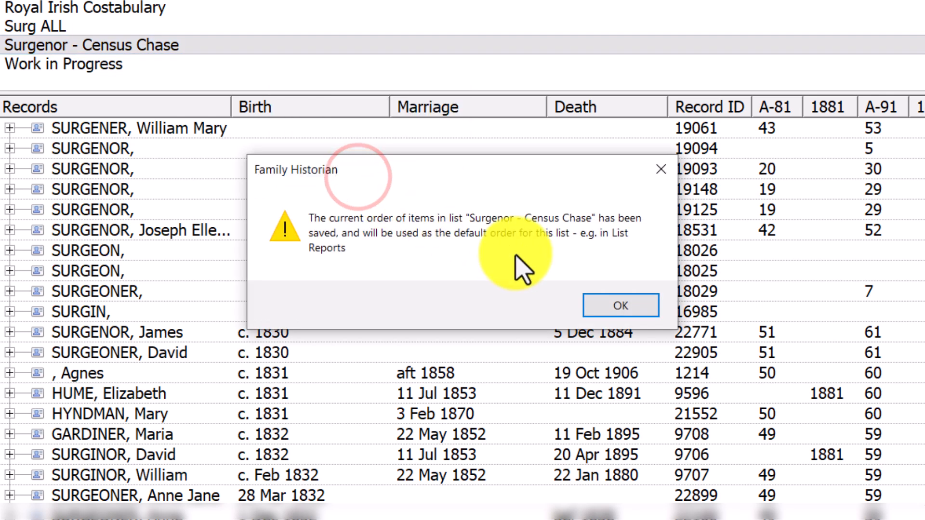
click(622, 306)
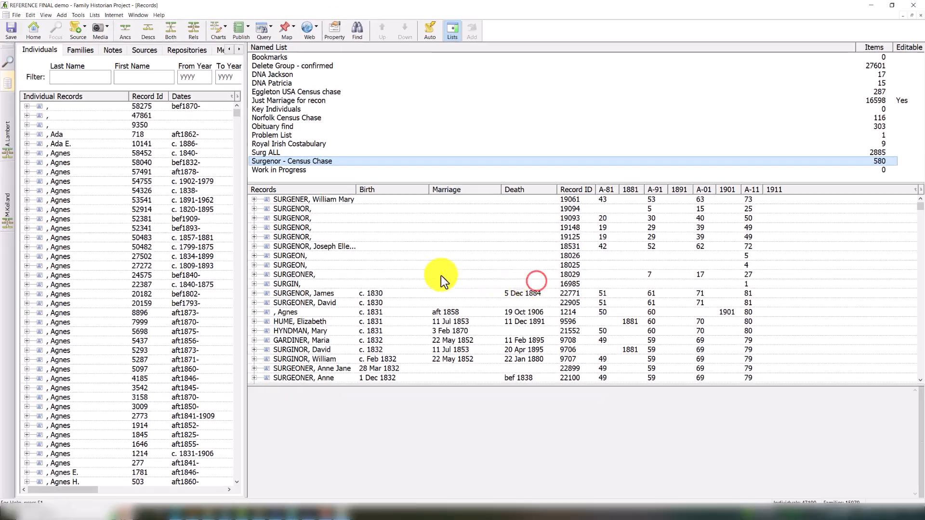
Widen the individual records area and expand record 52914 to examine its second name entry and recorded age fact.
drag(245, 264, 446, 285)
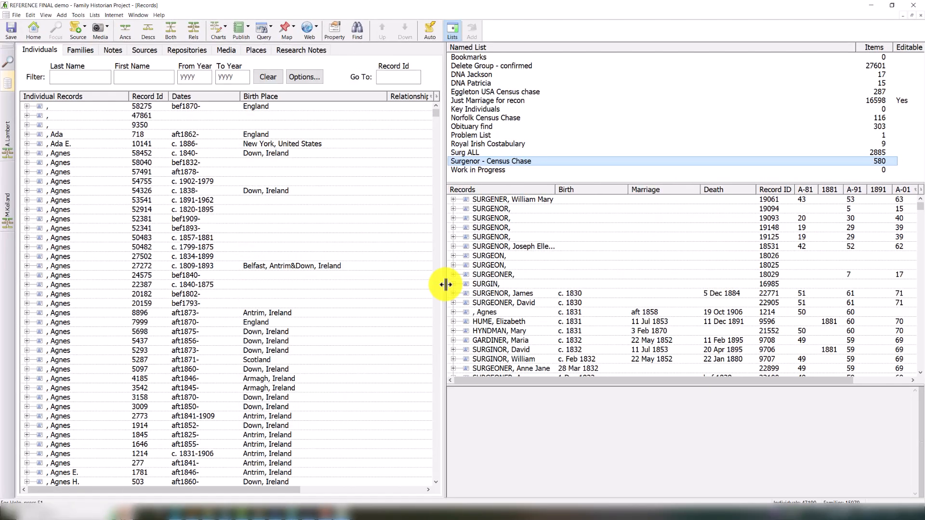
click(27, 209)
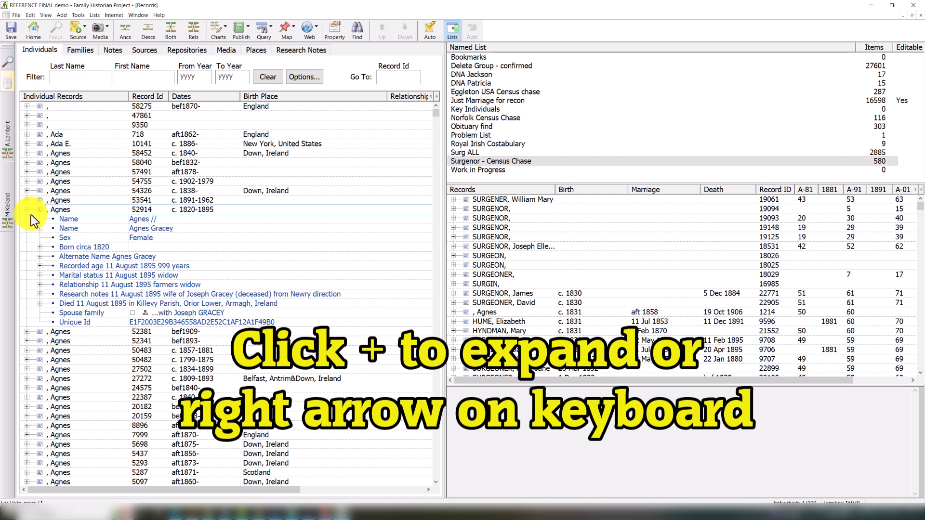
click(40, 229)
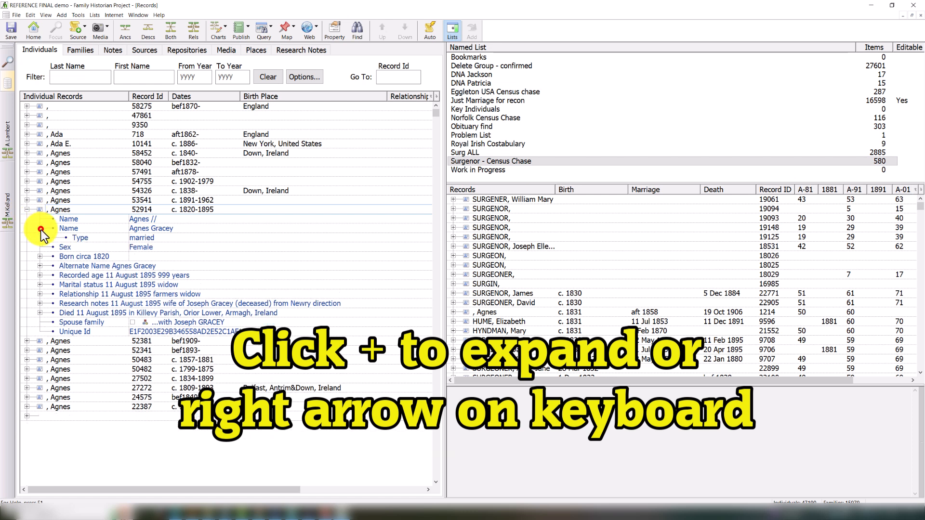
click(164, 276)
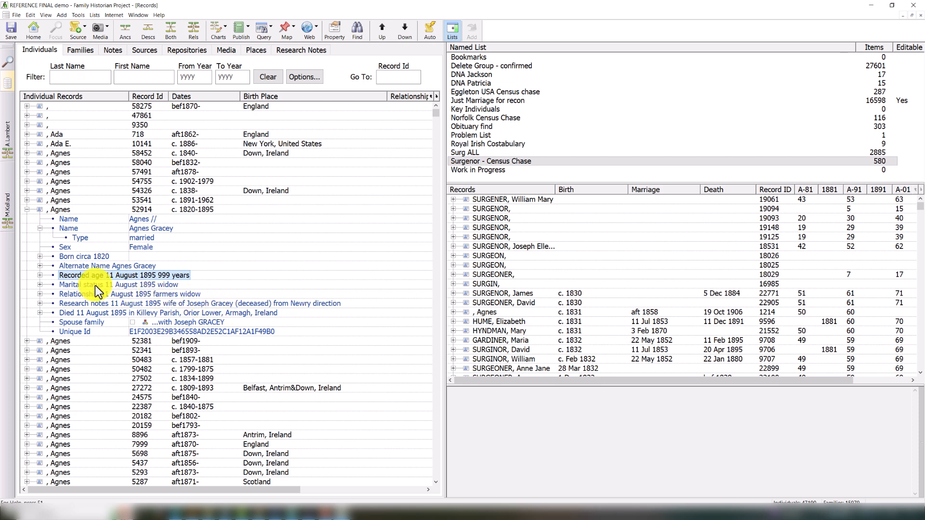
Change the recorded age fact of record 52914 to 75 years.
click(40, 276)
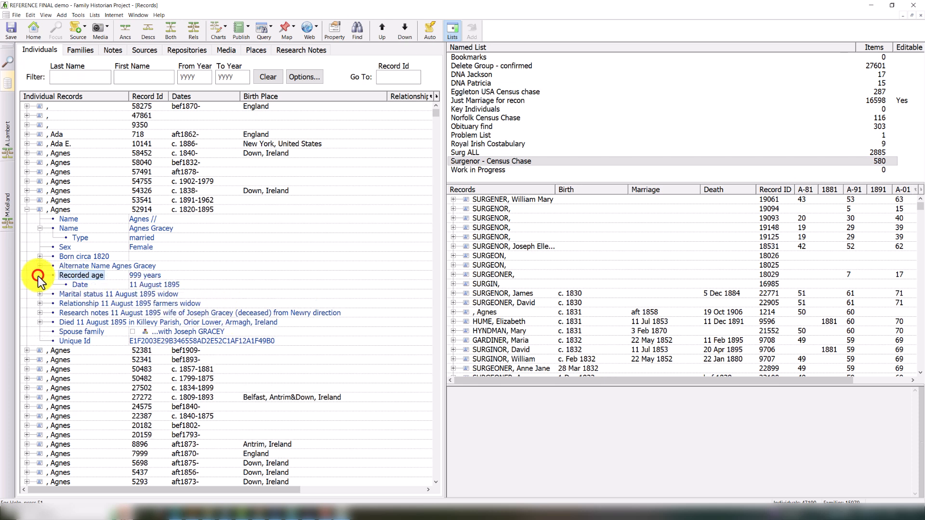
click(158, 276)
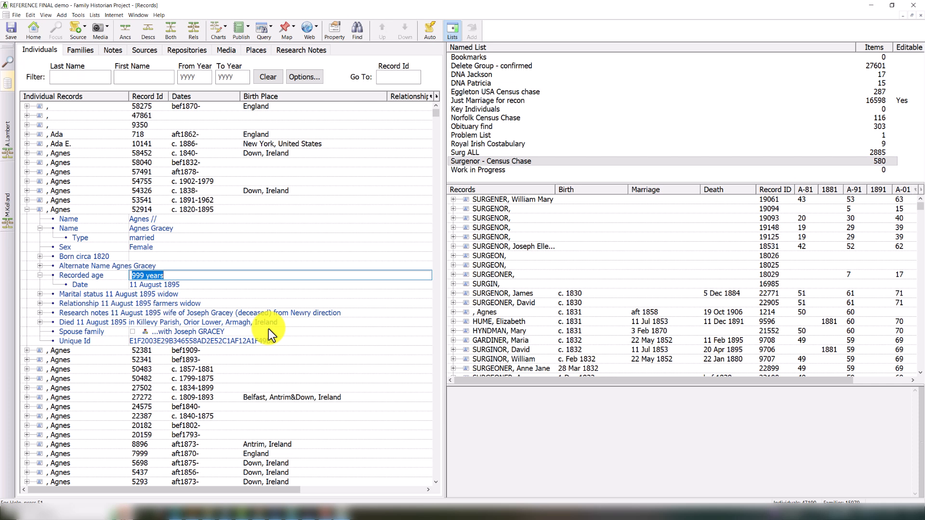
text(75 year)
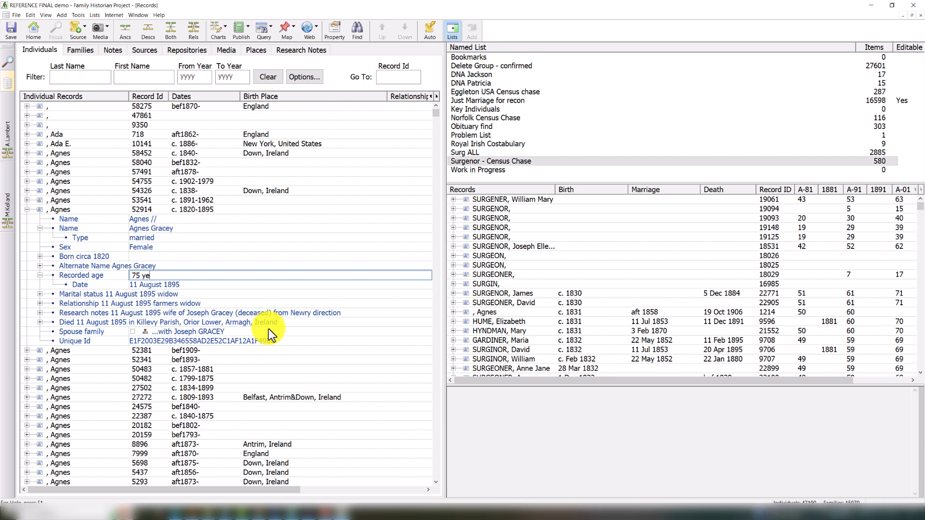
text(s)
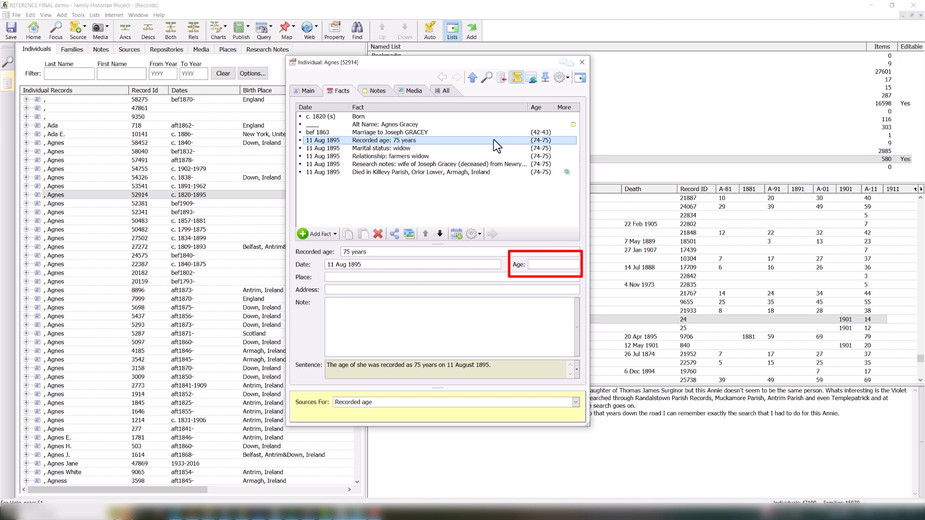
Enter 75 years as the age on the death fact of record 52914.
click(556, 174)
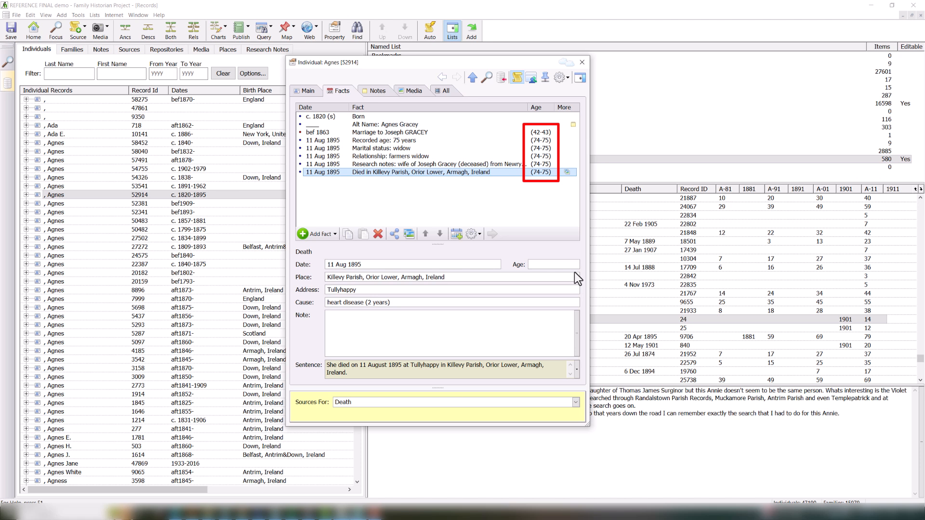
click(576, 264)
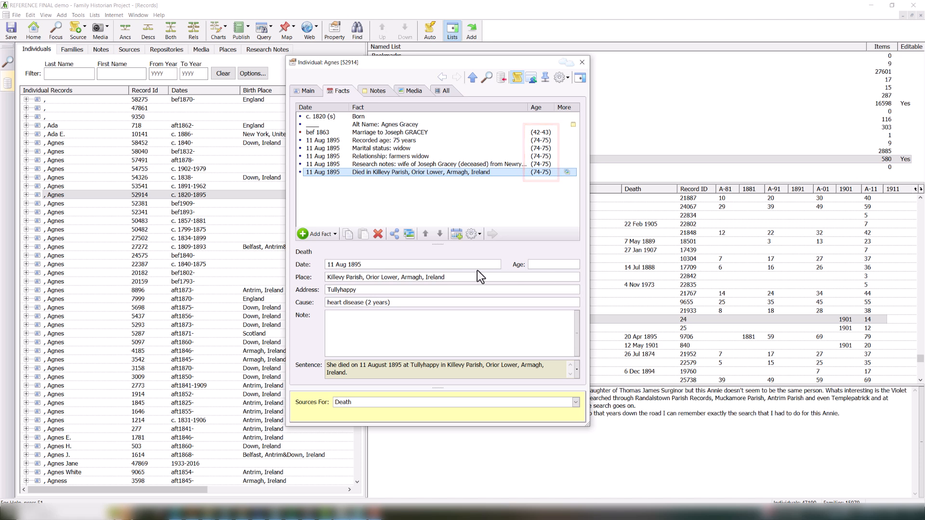
text(75)
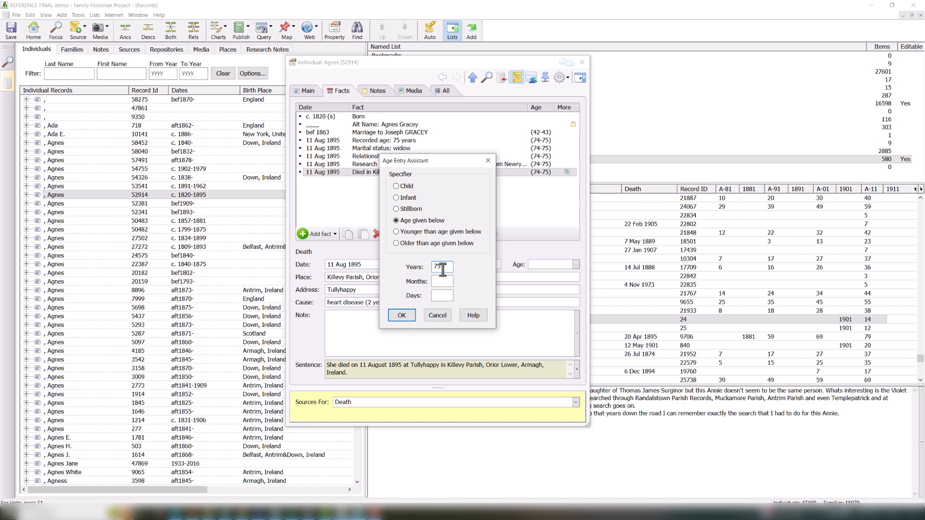
click(401, 315)
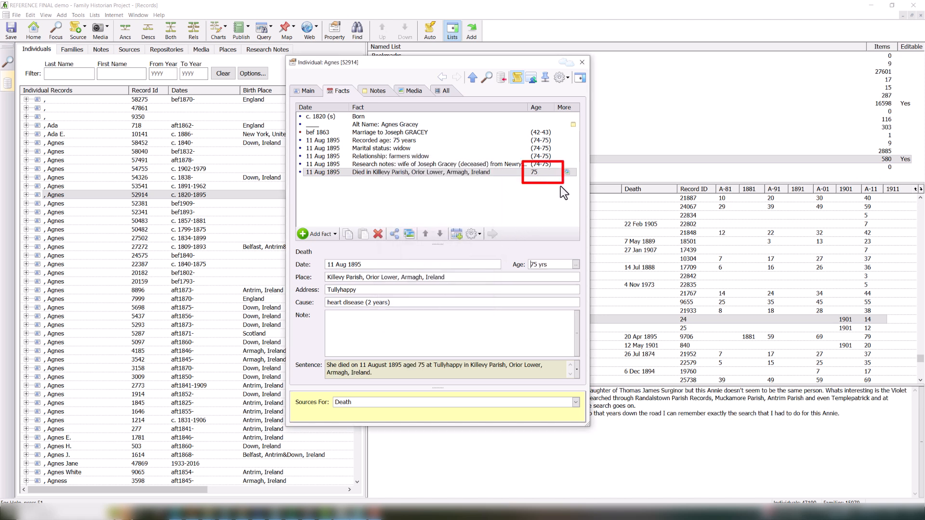
click(573, 173)
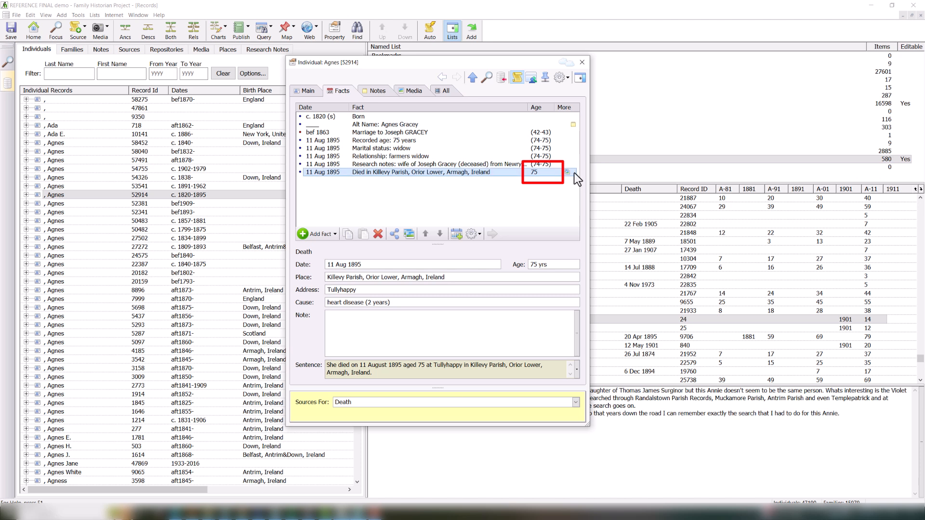
Delete the recorded age fact from record 52914.
click(406, 140)
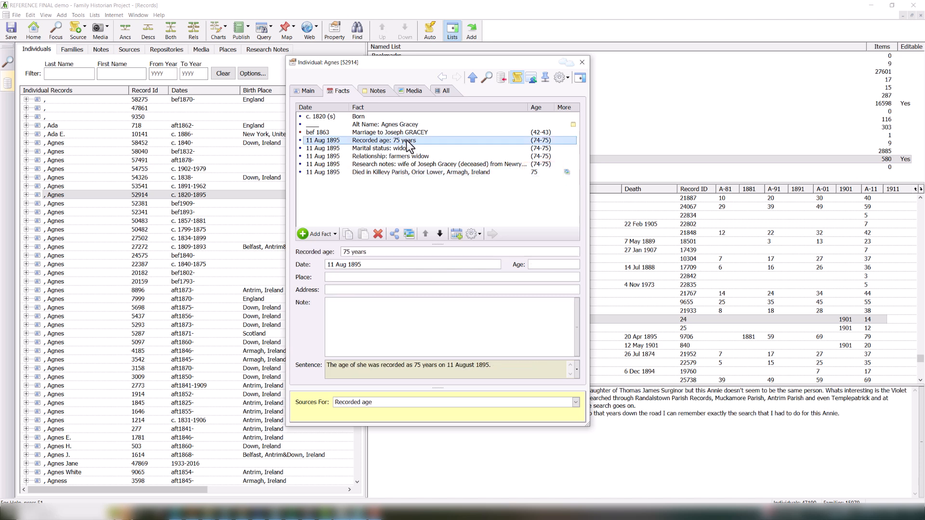
click(378, 234)
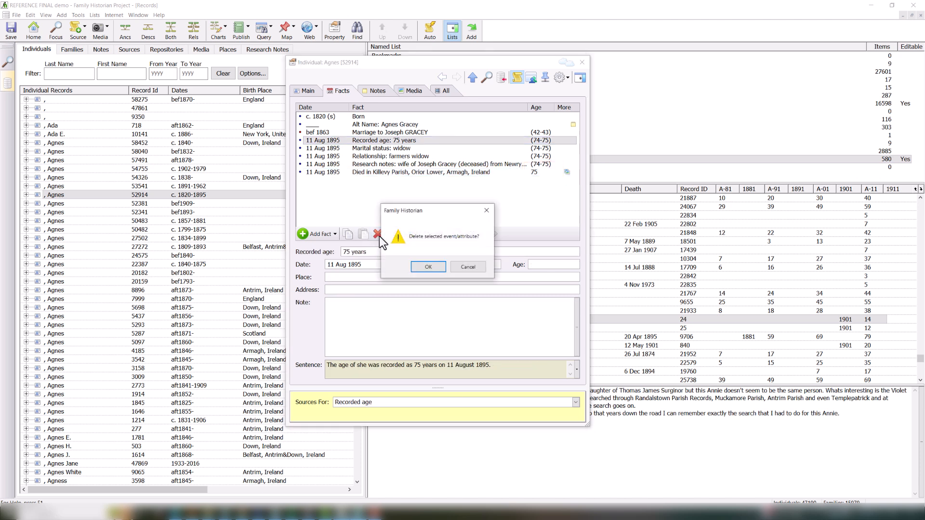
click(427, 268)
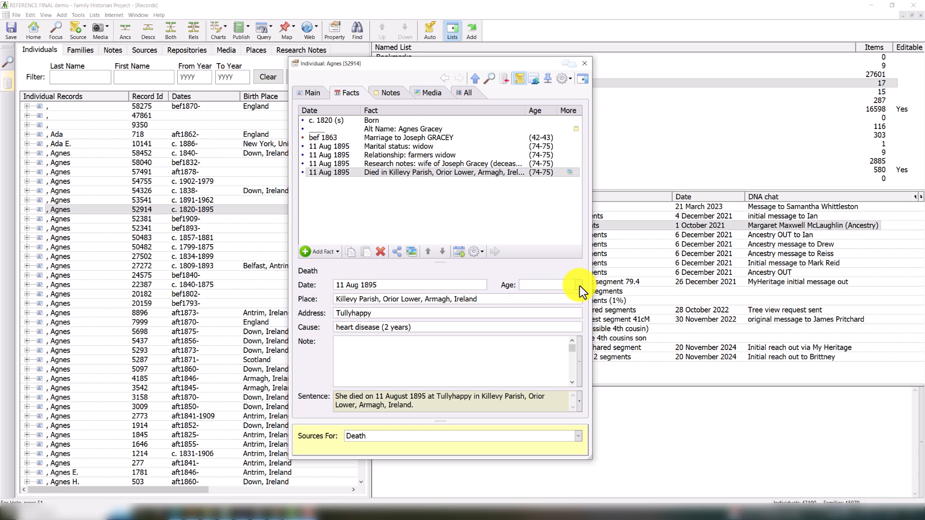
Set the death fact's age to 48 years, 0 months and 27 days using the Age Entry Assistant.
click(580, 285)
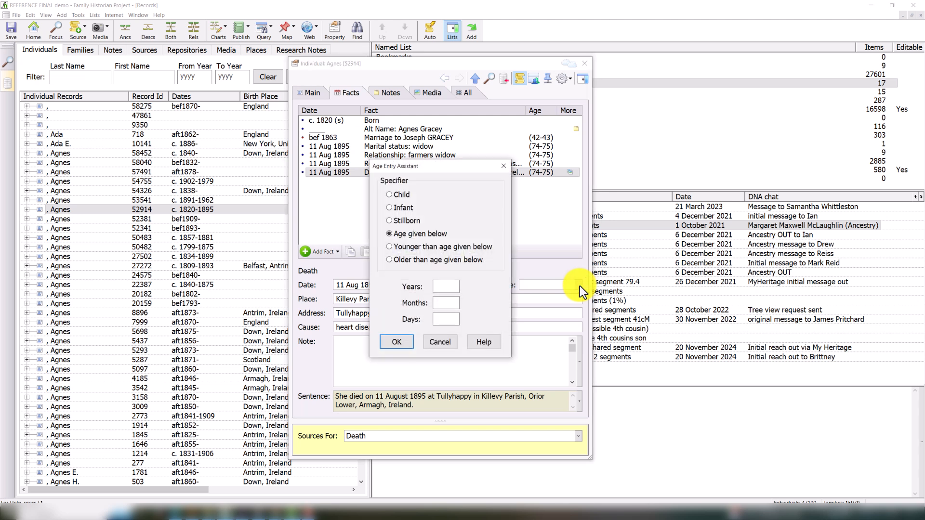
text(48)
key(Tab)
text(0)
text(27)
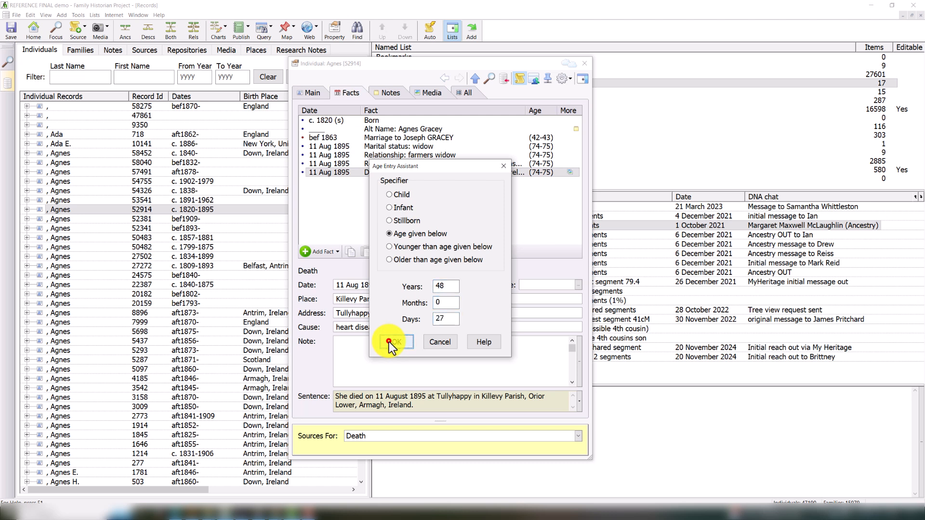
click(395, 342)
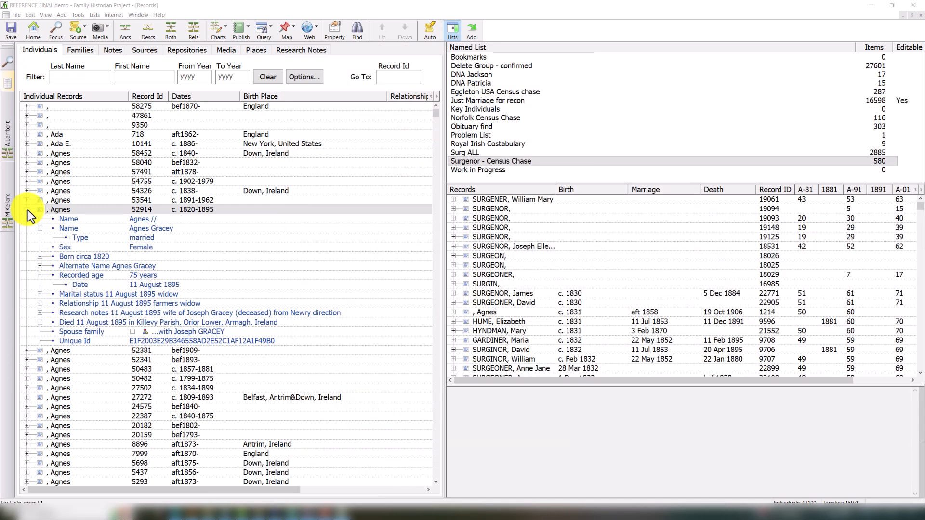
Collapse record 52914, expand the birth details of record 22905 in the Surgenor - Census Chase list, and try to edit its sort date.
click(27, 210)
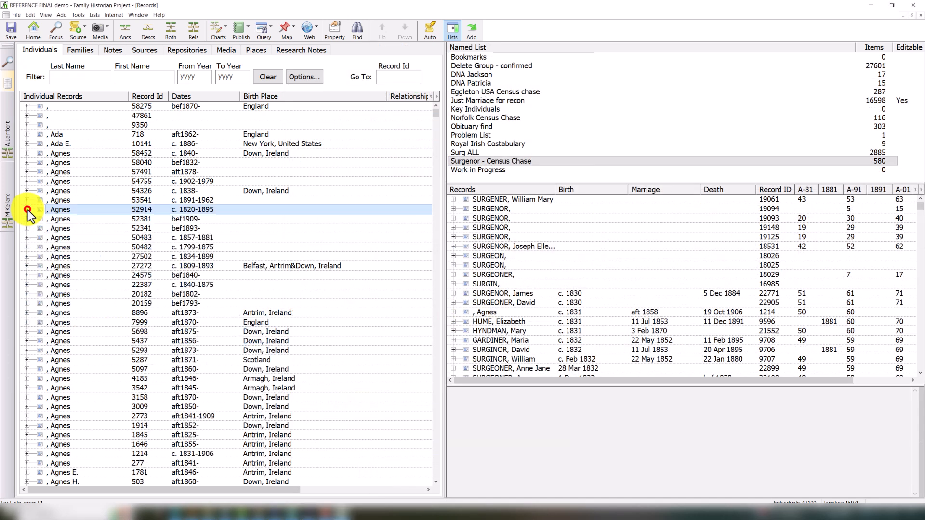
click(453, 302)
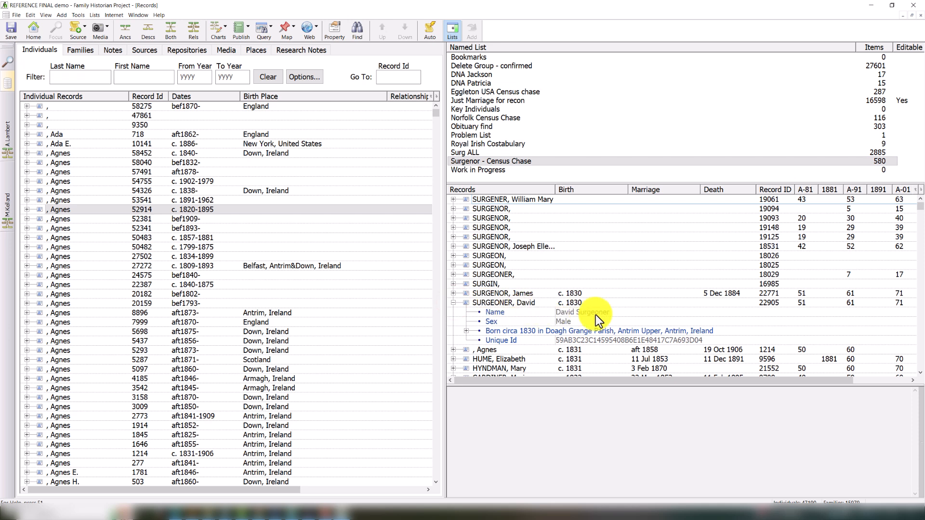
click(466, 331)
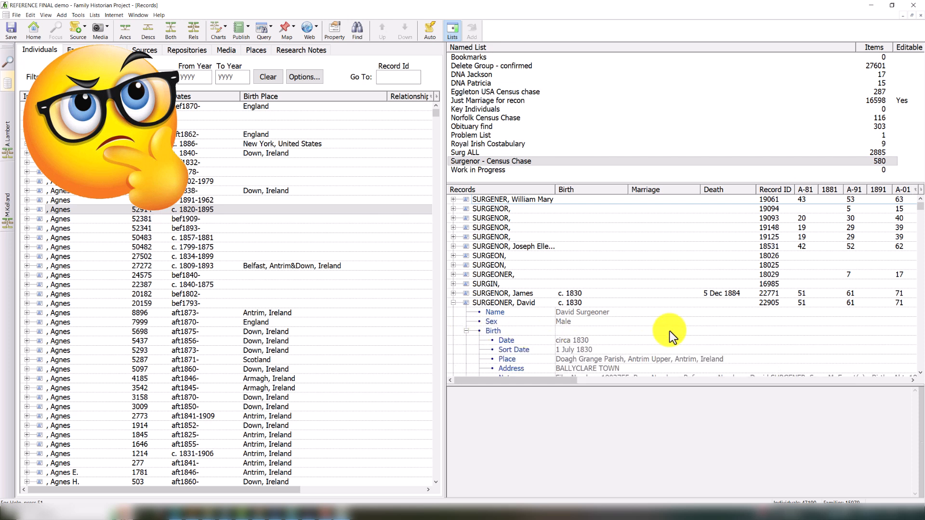
scroll(669, 330, down, 3)
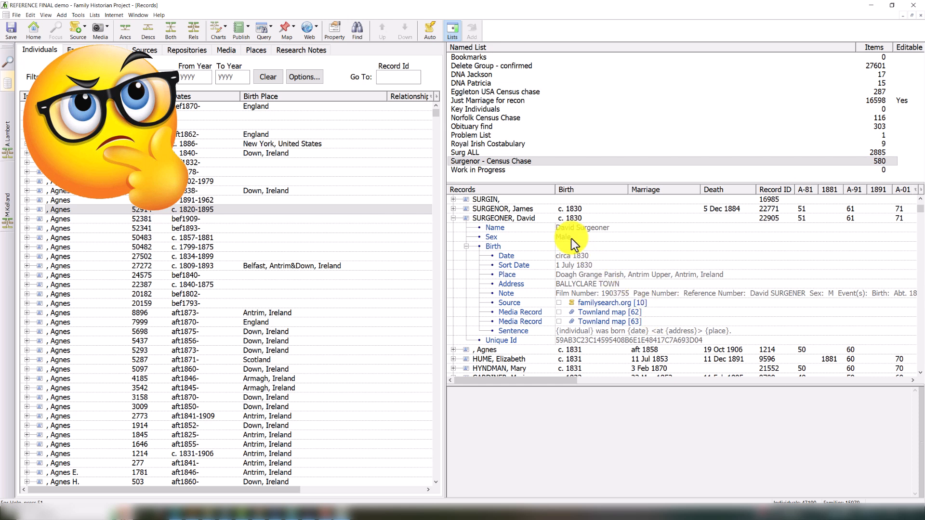
click(589, 263)
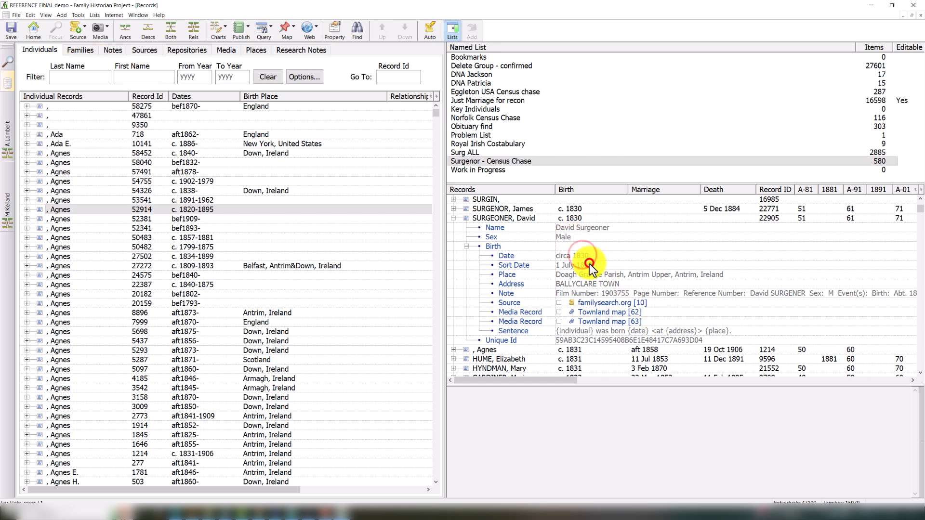
Enable record editing for the Surgenor - Census Chase list and open the birth sort date and date of record 22905 for editing.
right_click(513, 162)
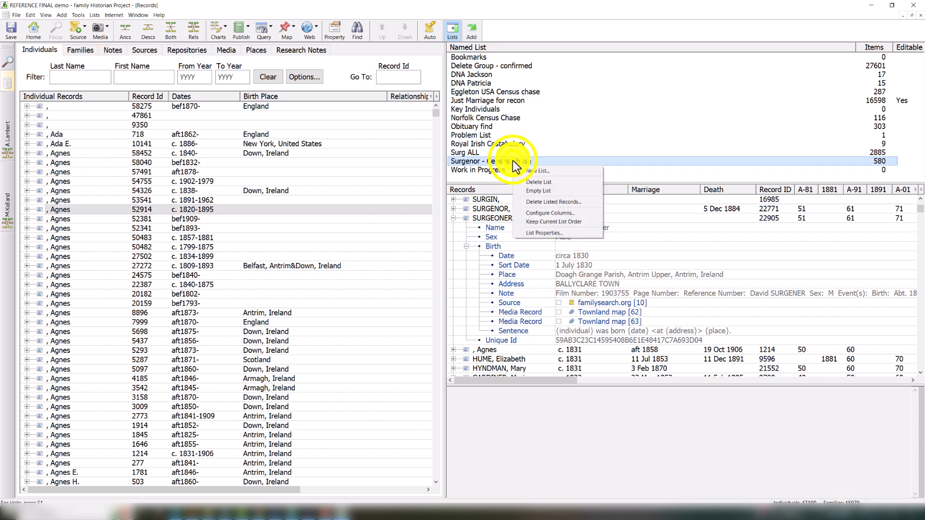
key(Up)
click(556, 233)
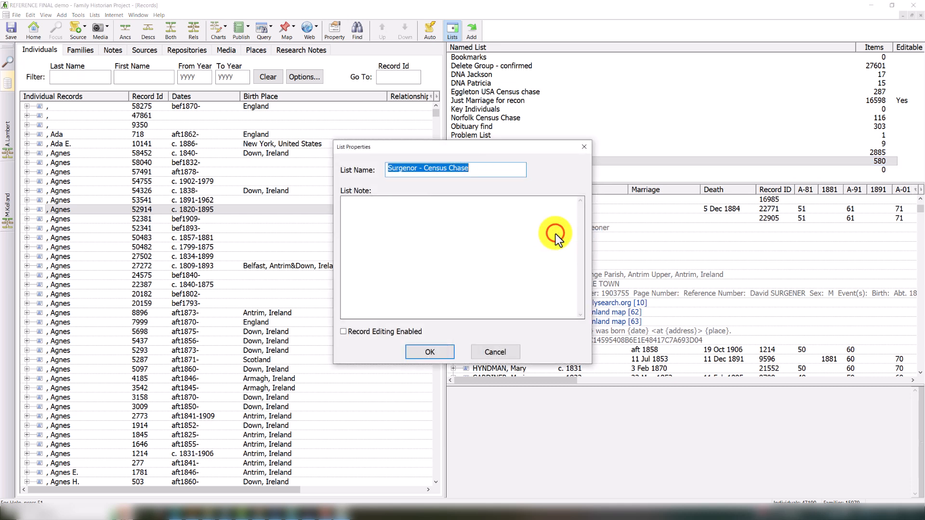
click(342, 332)
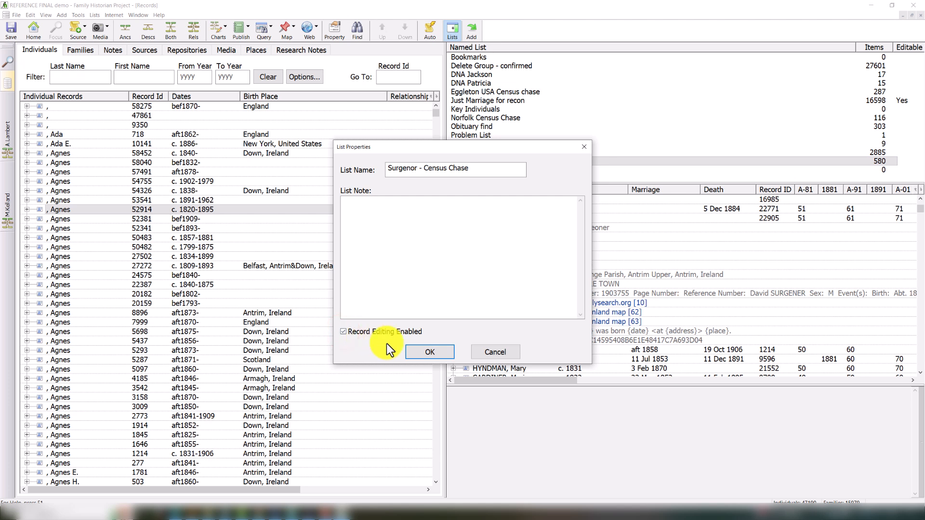
click(426, 354)
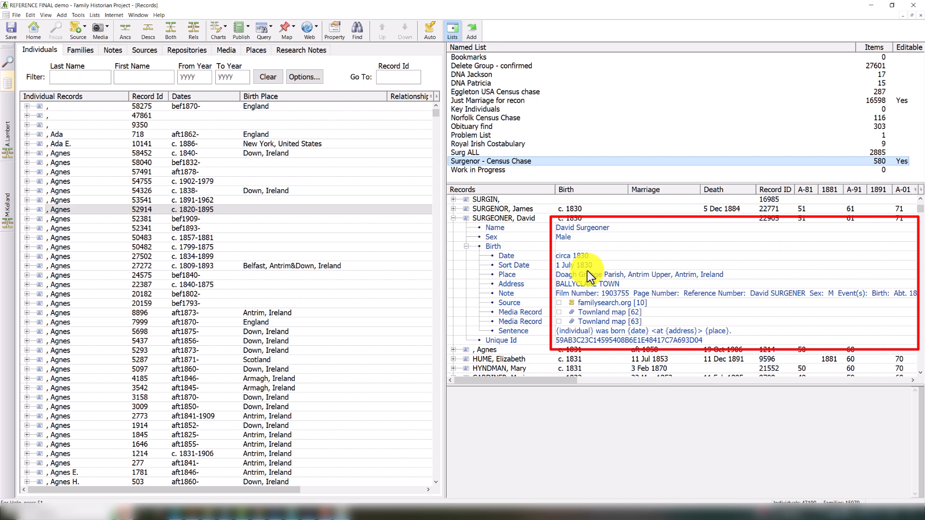
click(583, 265)
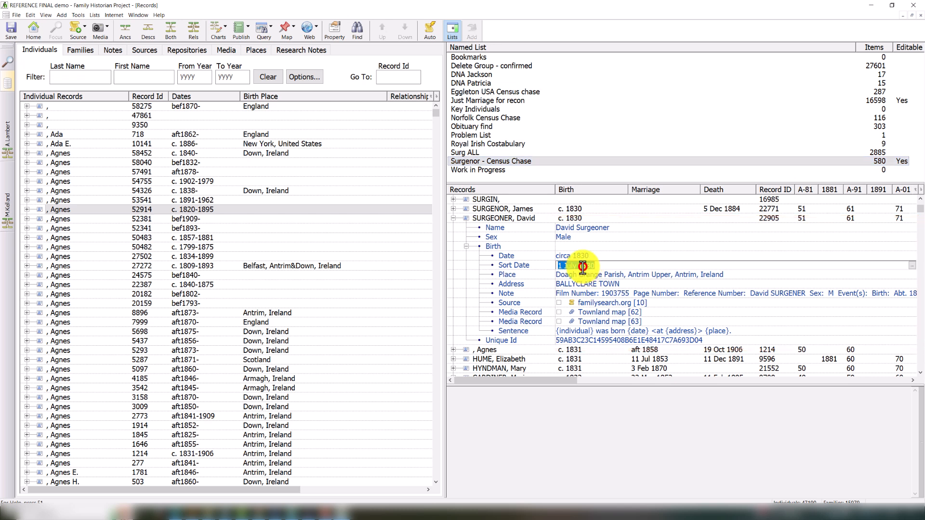
click(585, 256)
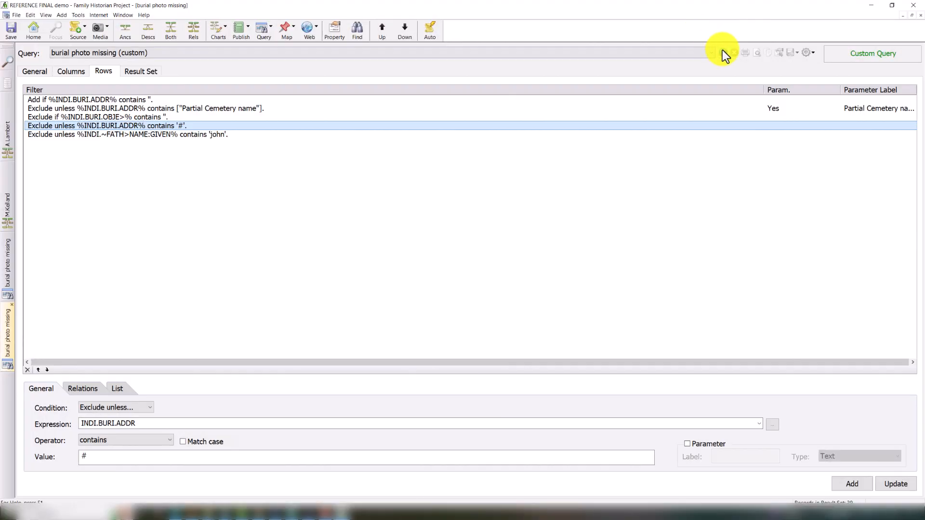
Run the burial photo missing query for the partial cemetery name "city" and add its row records to a new named list "city cemetery missing photos".
click(725, 52)
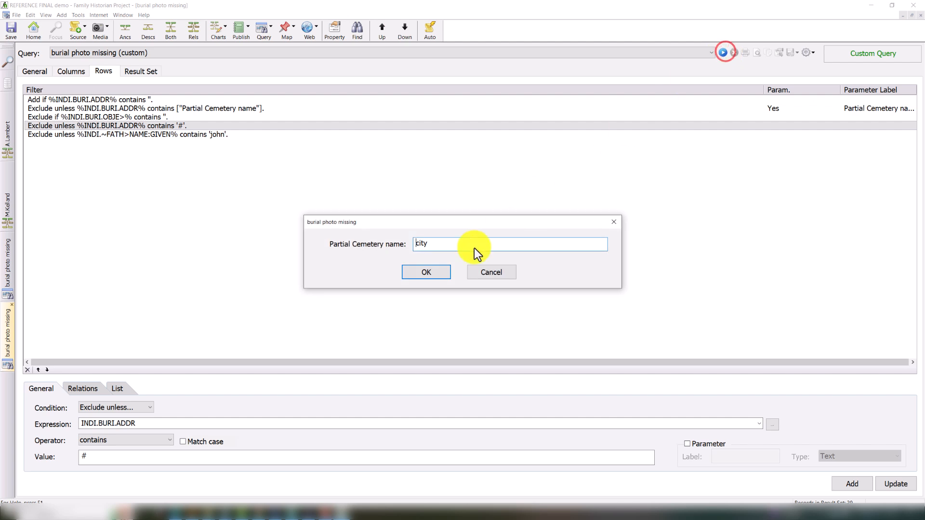
click(427, 270)
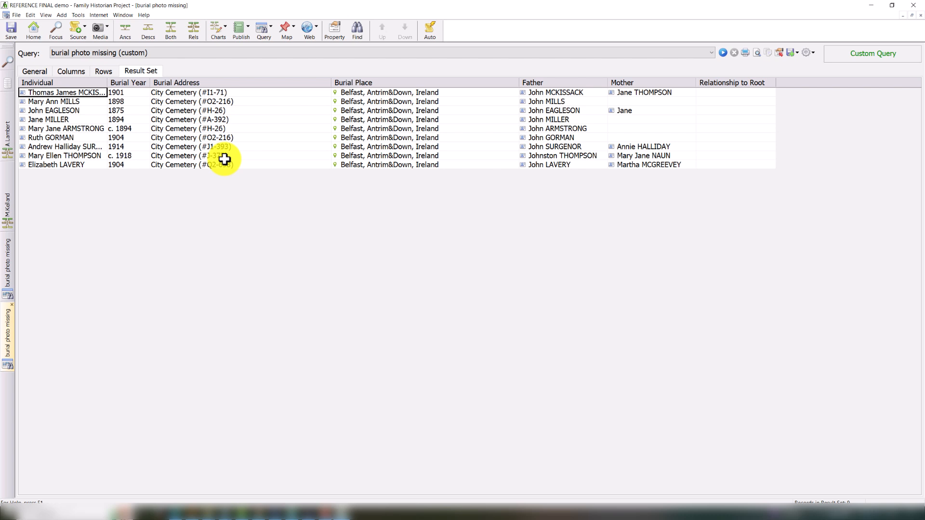
click(811, 52)
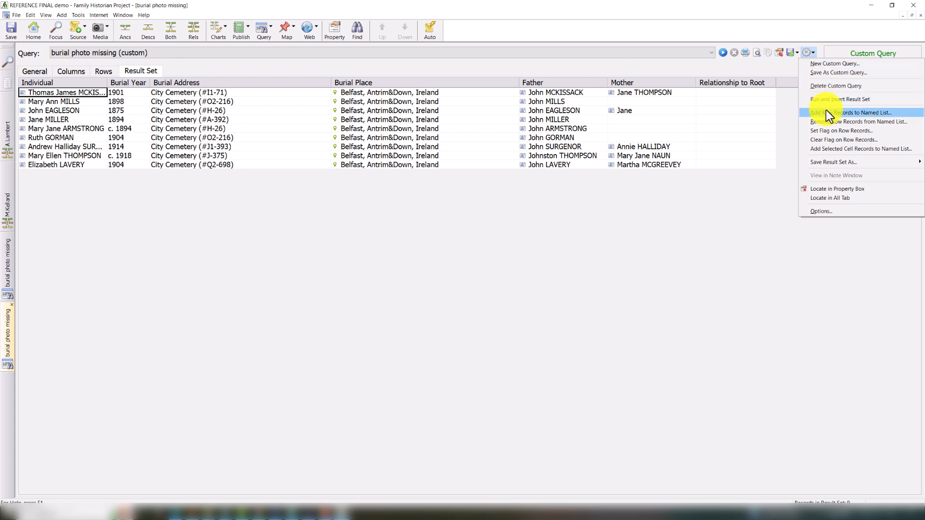
click(870, 116)
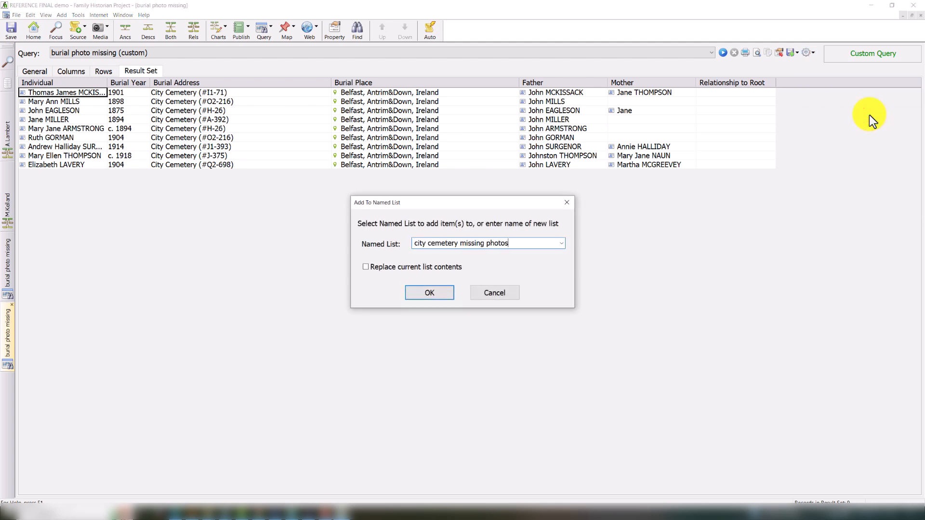
click(429, 291)
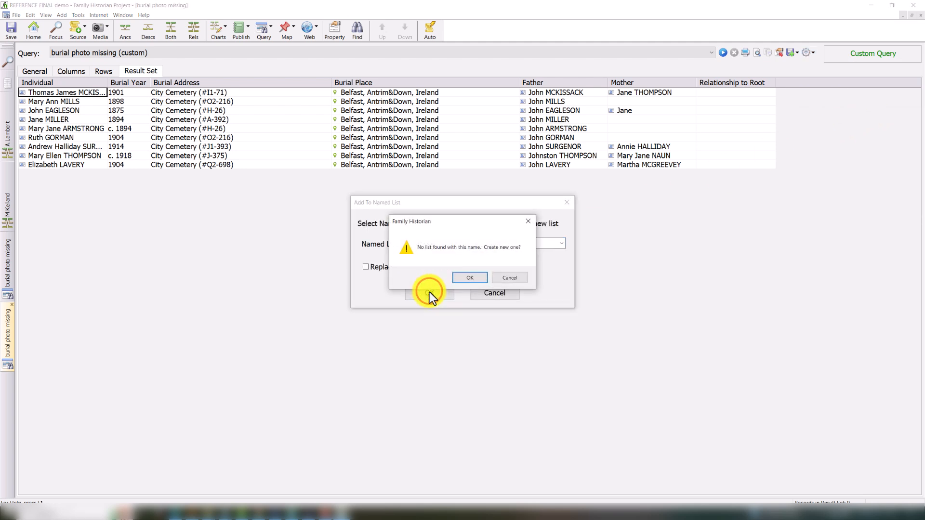
key(Return)
Show the records of the "city cemetery missing photos" named list in the records window.
click(9, 86)
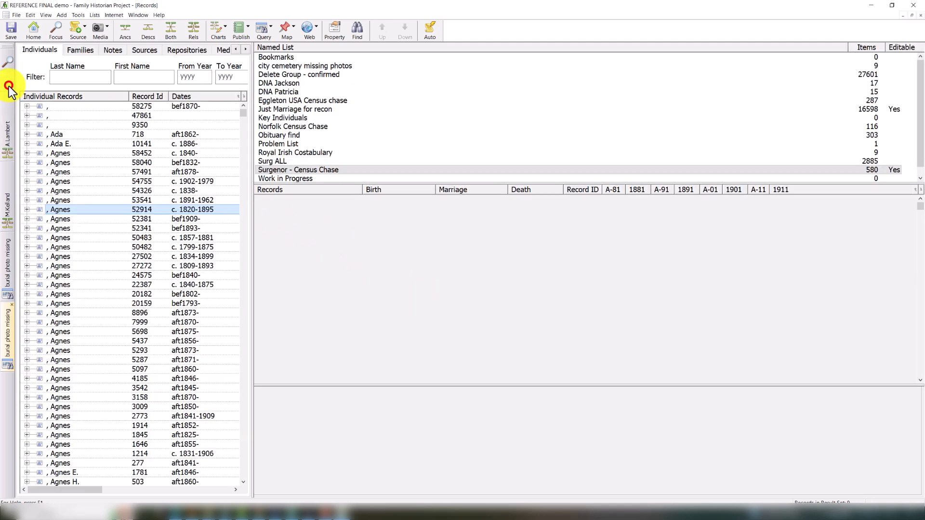
click(305, 66)
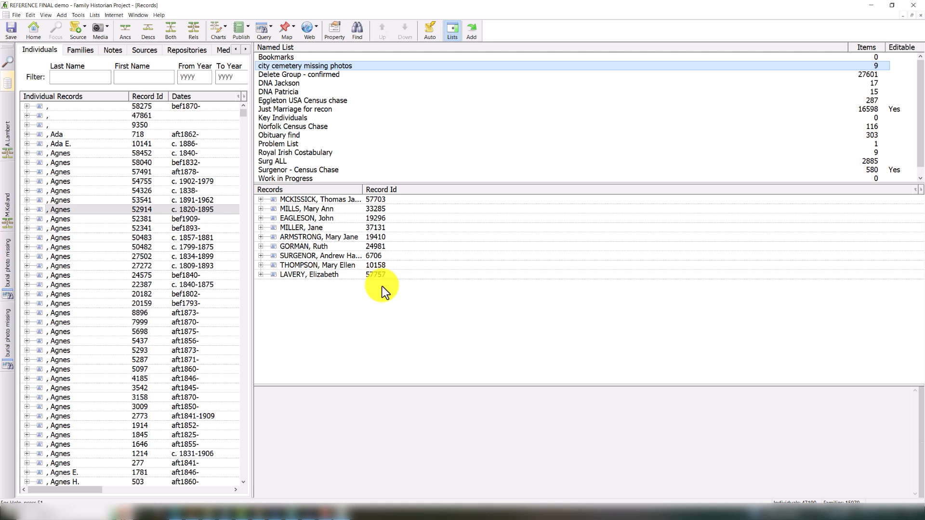
drag(545, 185, 463, 191)
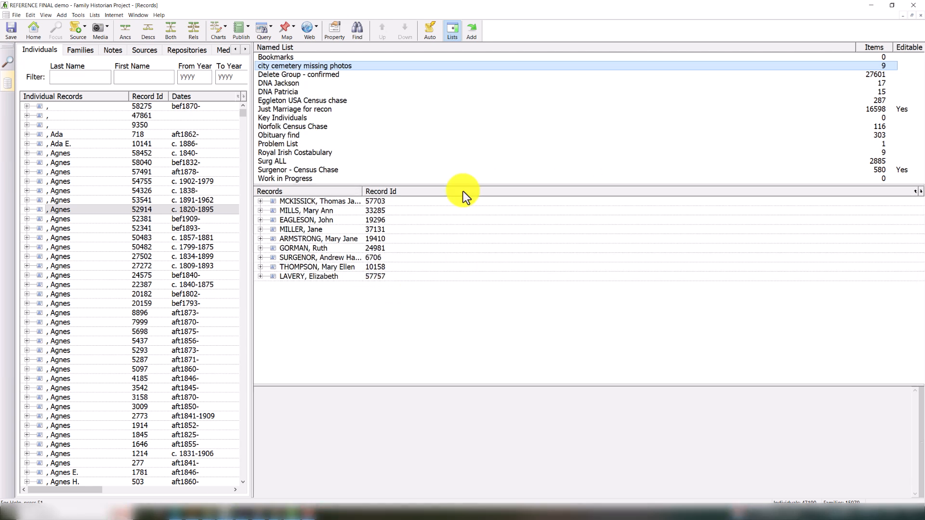
Load the columns for the "city cemetery missing photos" list from the custom burial photo missing query and narrow two of its columns.
right_click(464, 192)
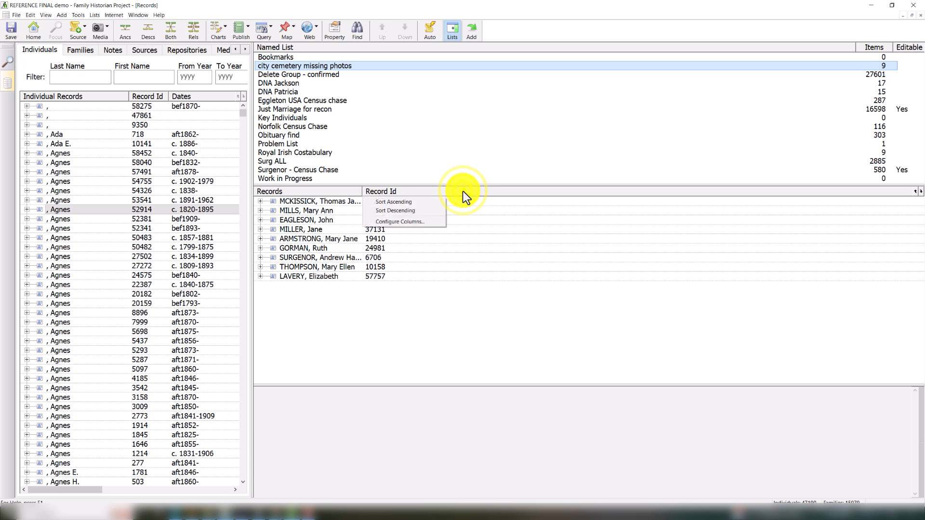
click(430, 225)
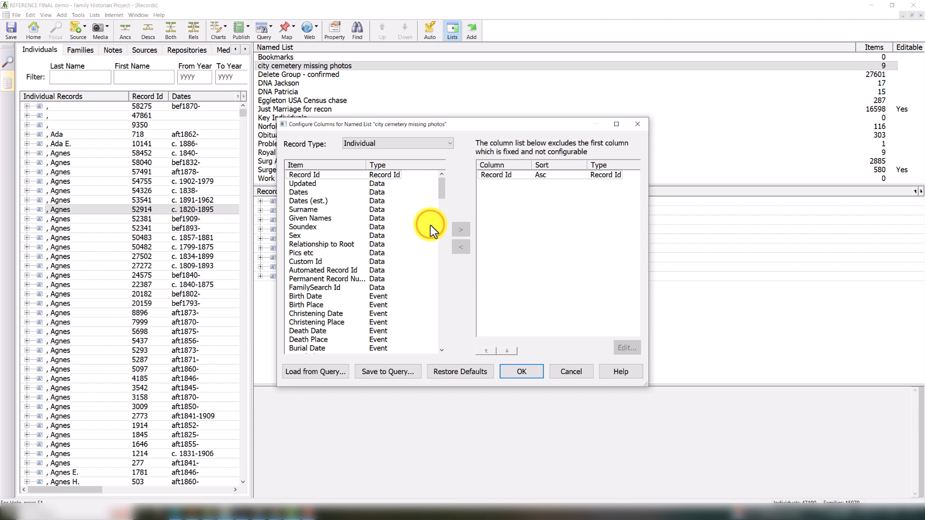
click(307, 373)
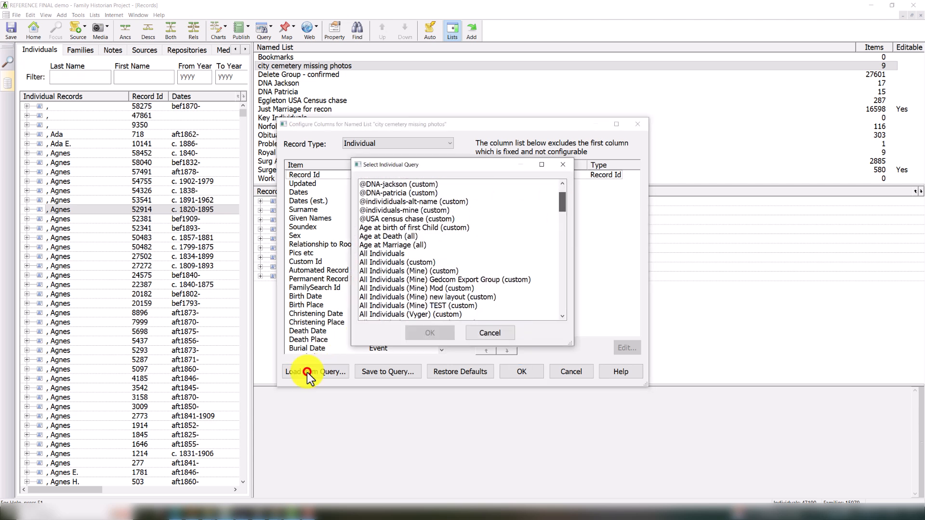
scroll(359, 293, down, 3)
click(404, 209)
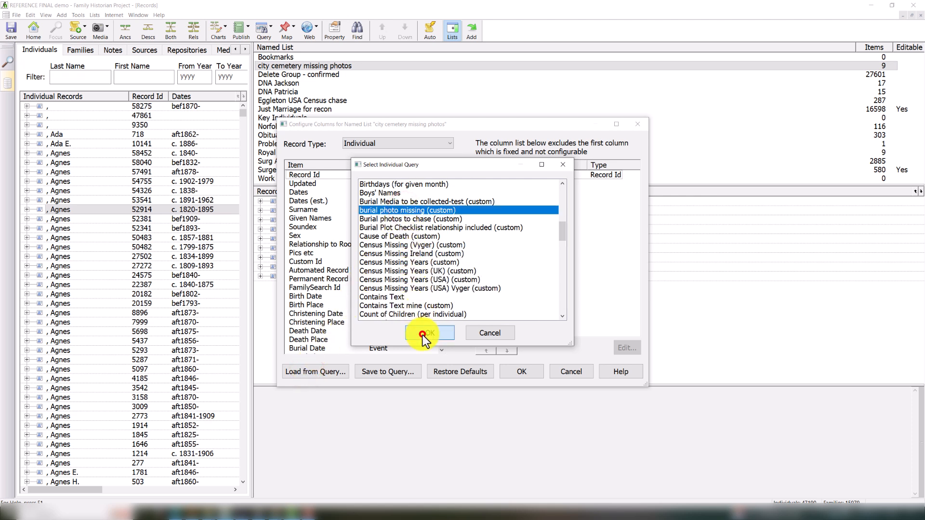
click(423, 333)
click(521, 371)
drag(560, 191, 504, 192)
drag(665, 191, 619, 193)
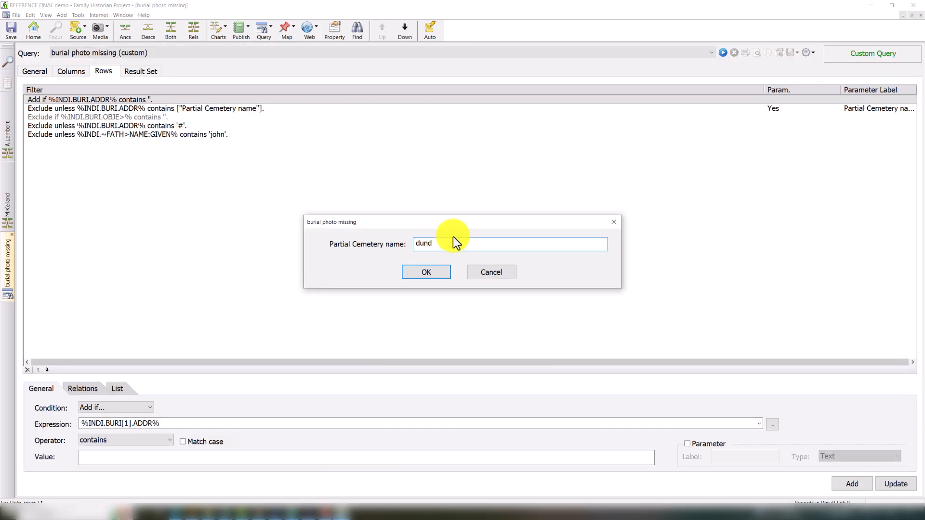
Run the burial photo missing query for the partial cemetery name "dund" and start a Descendants By Generation narrative report.
click(429, 272)
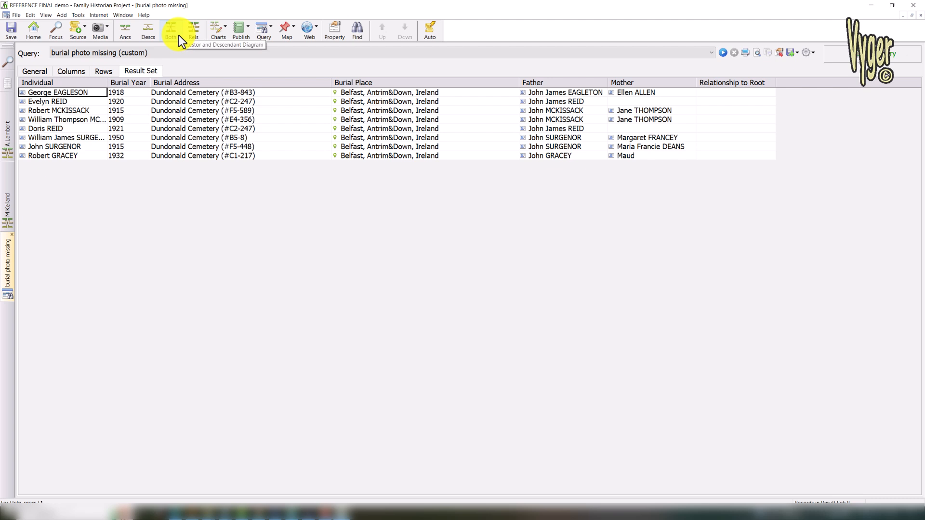
click(239, 31)
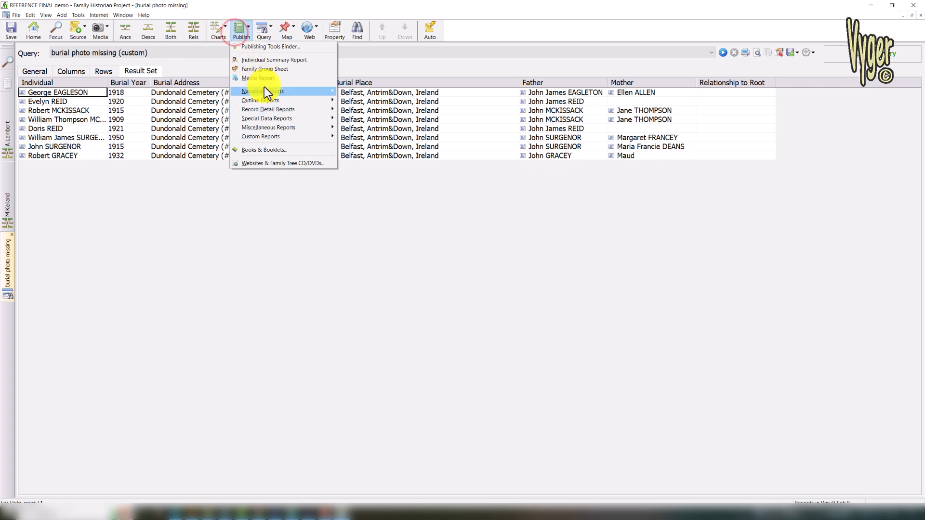
mouse_move(264, 90)
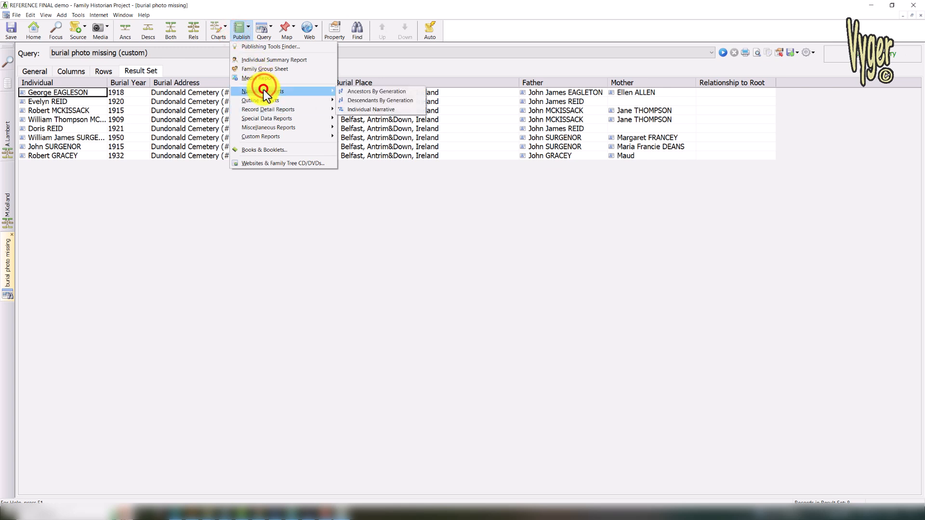
click(380, 102)
click(422, 288)
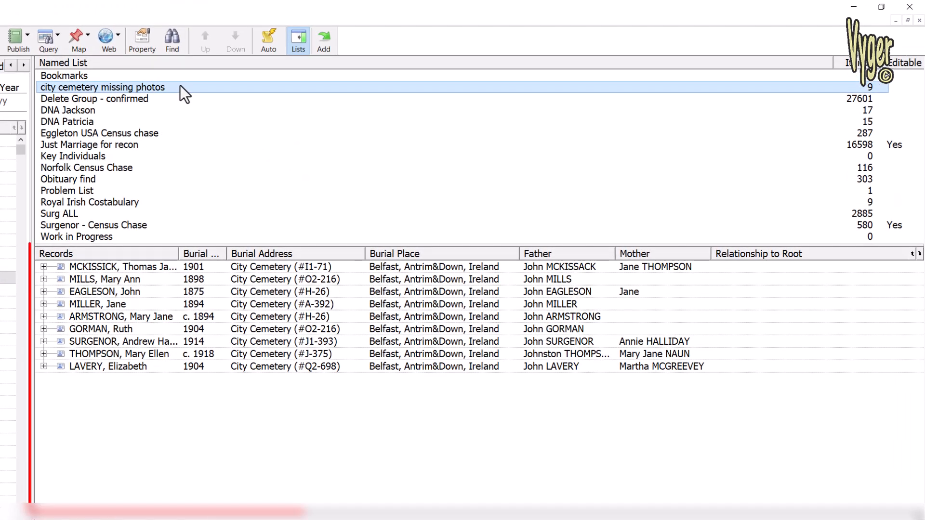
View the two DNA lists, then the Eggleton USA Census chase, Norfolk Census Chase, Obituary find, Royal Irish Costabulary and Surgenor - Census Chase lists.
click(150, 111)
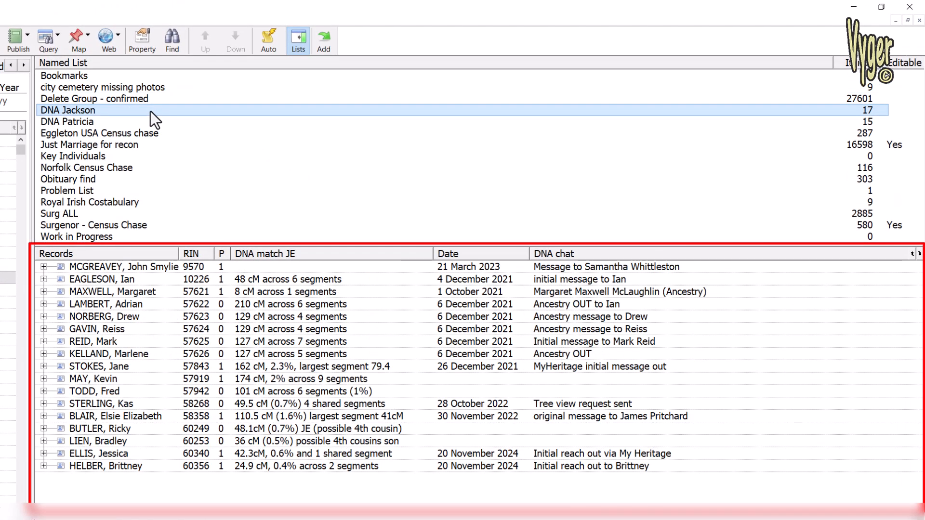
click(150, 121)
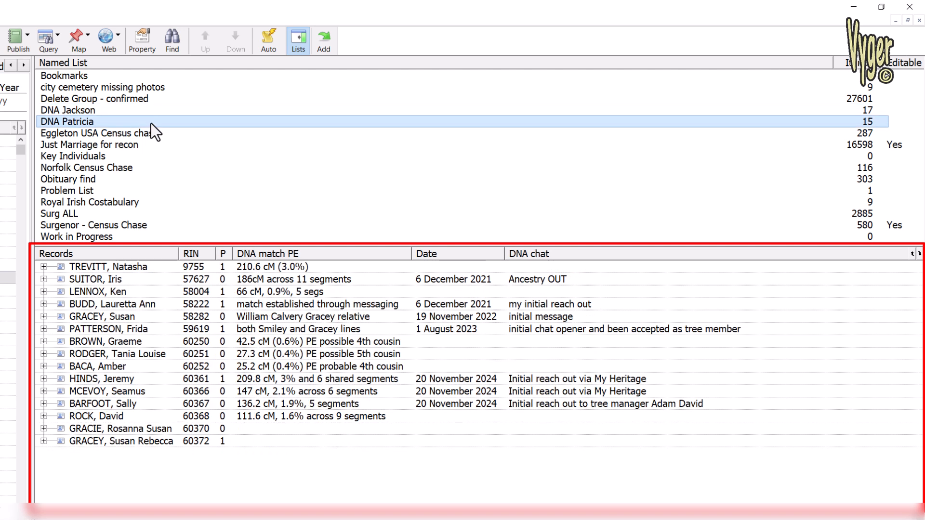
click(152, 134)
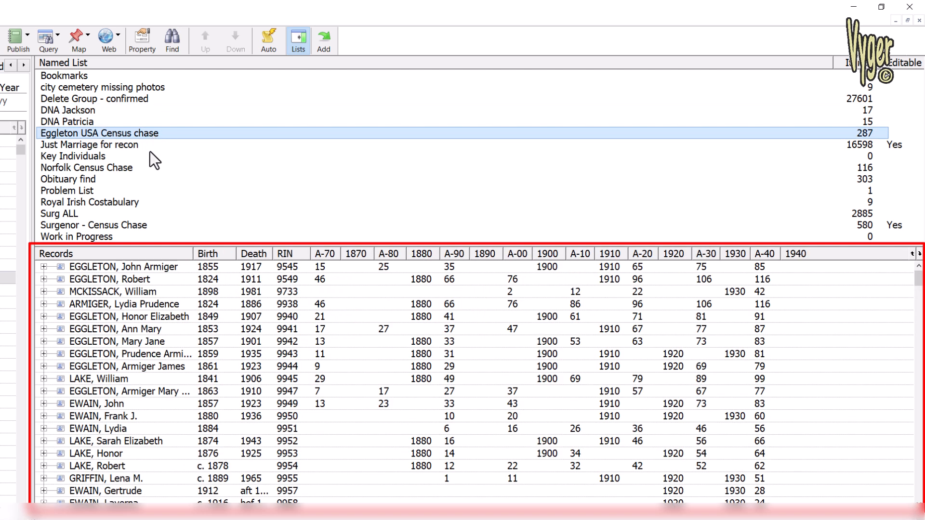
click(147, 169)
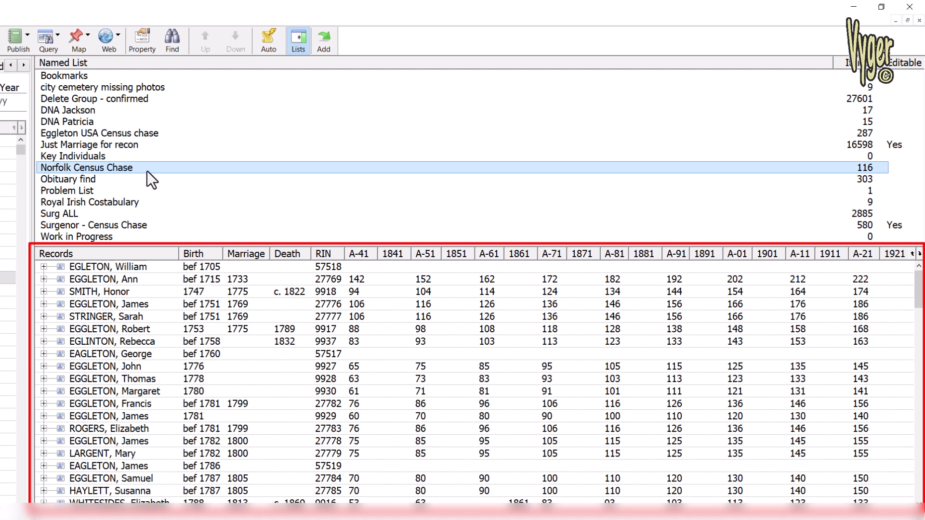
click(147, 182)
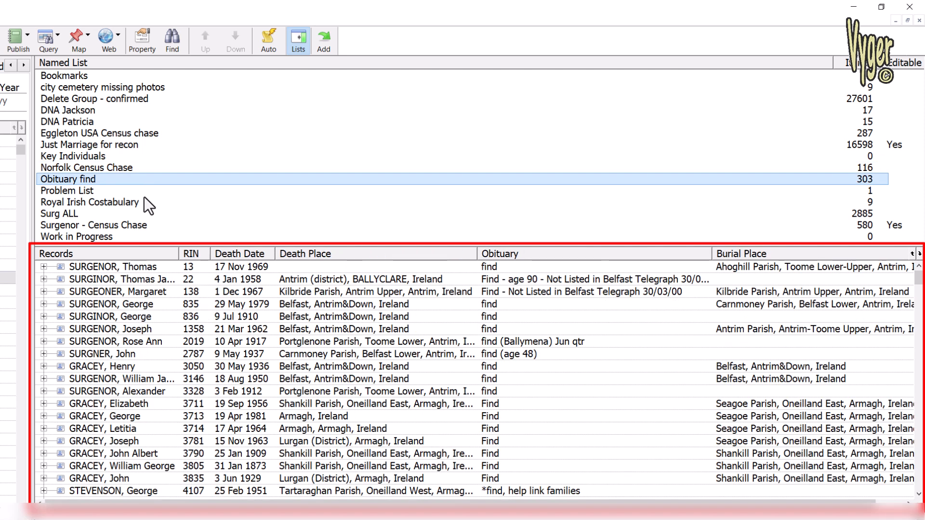
click(143, 201)
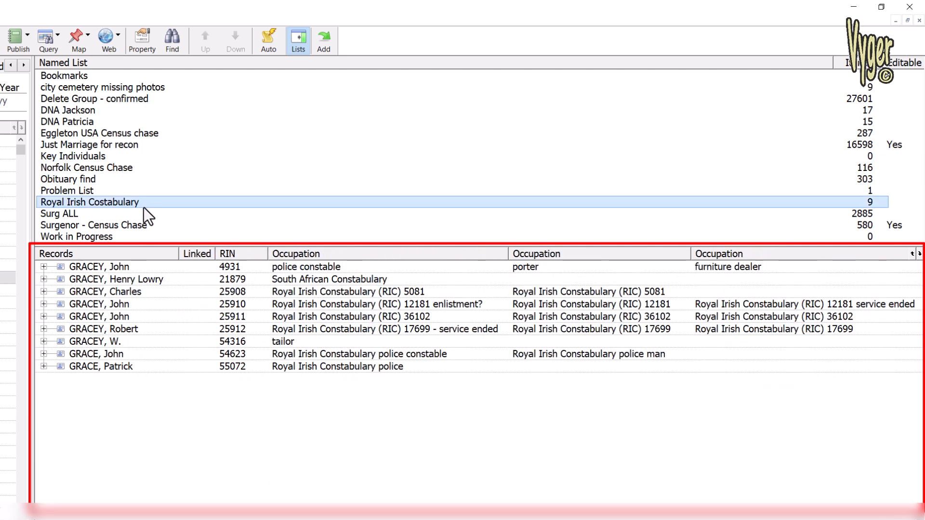
click(143, 224)
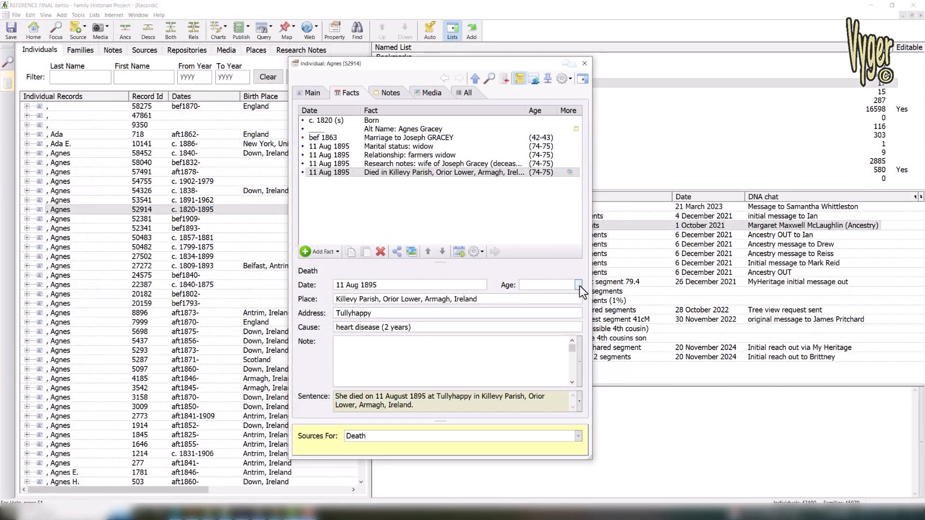
Enter 48 years, 0 months and 27 days as the age in the death fact of record 52914 and reselect that fact.
click(578, 285)
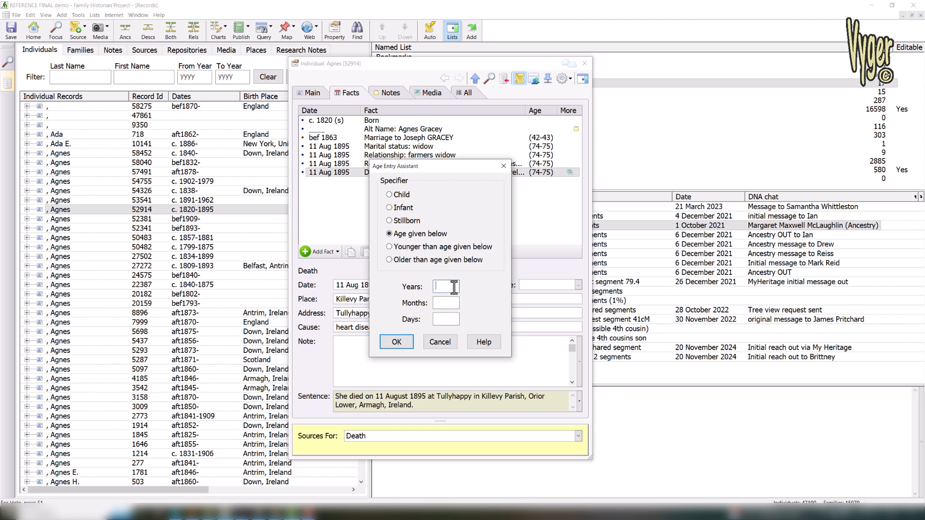
text(48)
key(Tab)
text(0)
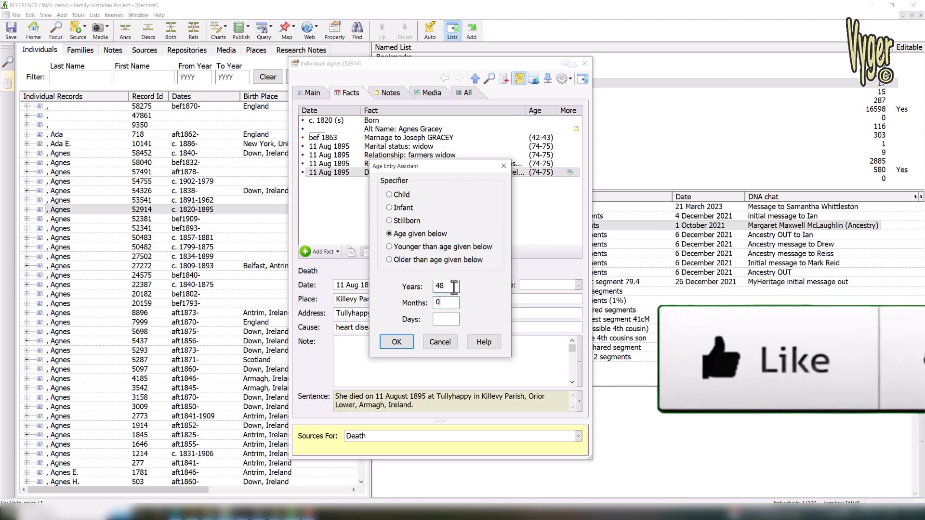
key(Tab)
text(27)
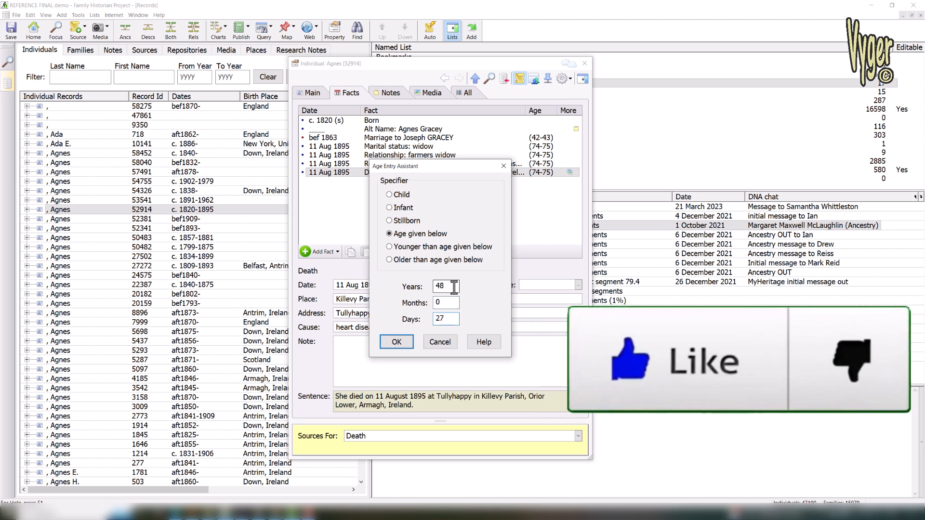
click(396, 342)
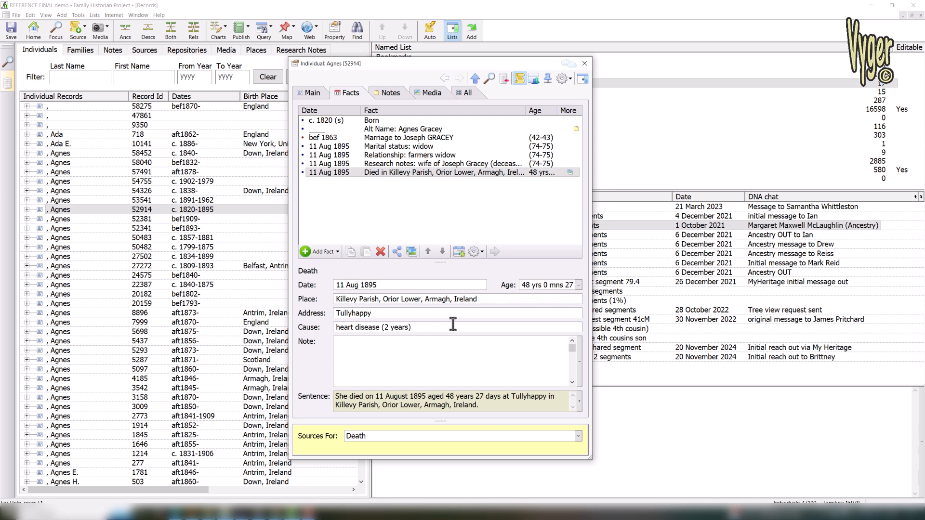
click(495, 302)
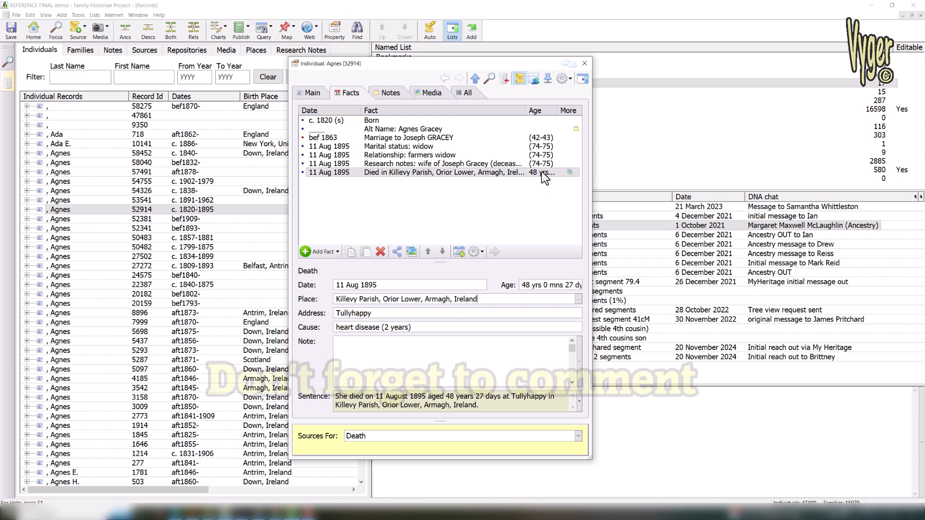
click(557, 172)
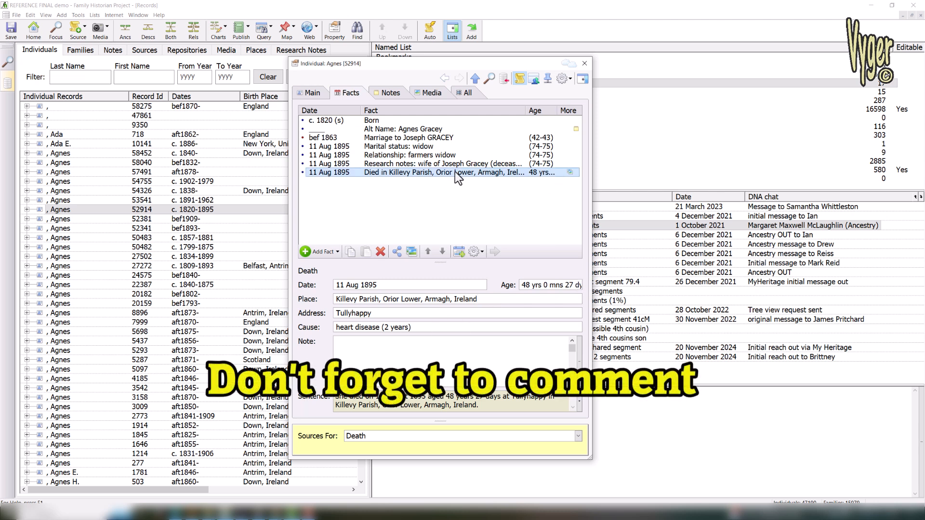